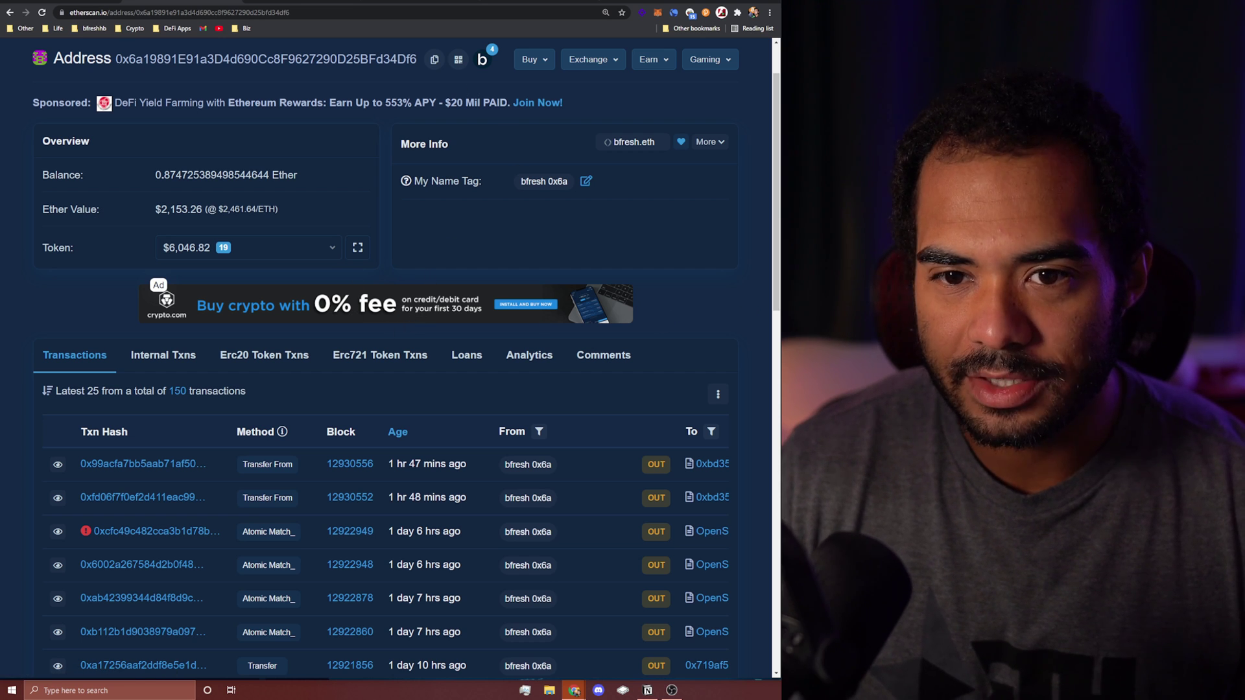
# Step: Select the wallet address, then browse its token holdings: 12 ERC-20s like xHDX and 7 NFTs like Meebits
pyautogui.moveTo(123, 59); pyautogui.dragTo(417, 59)
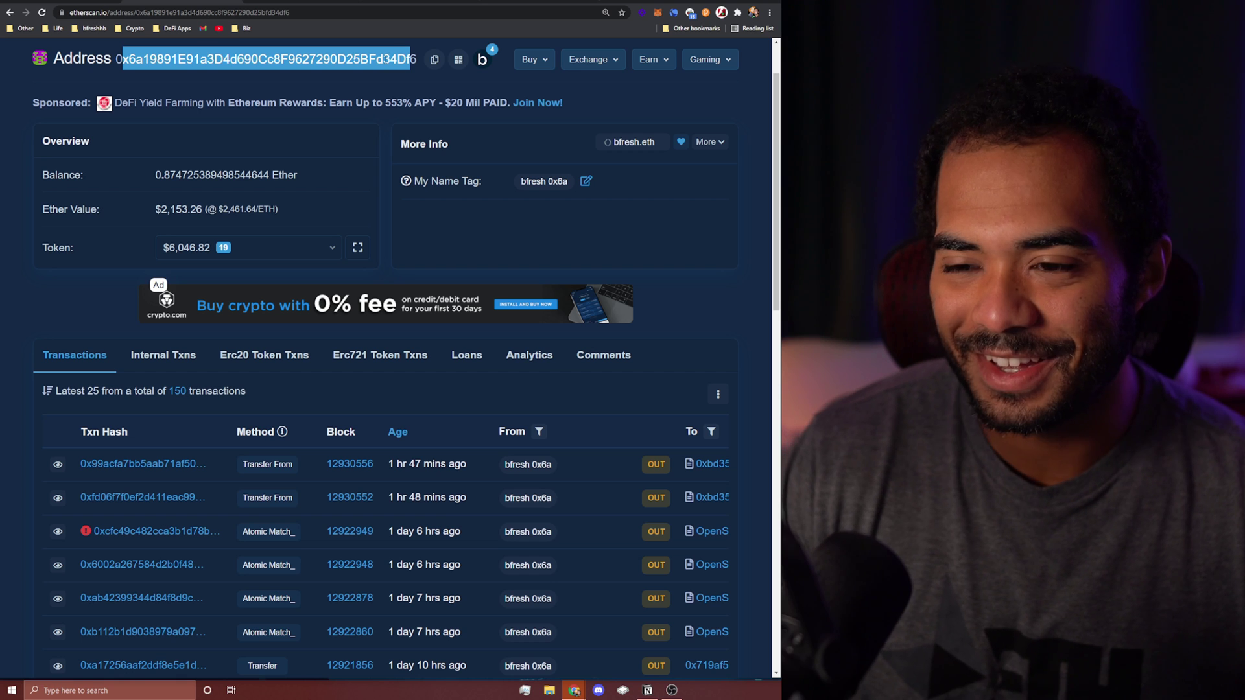
pyautogui.click(410, 59)
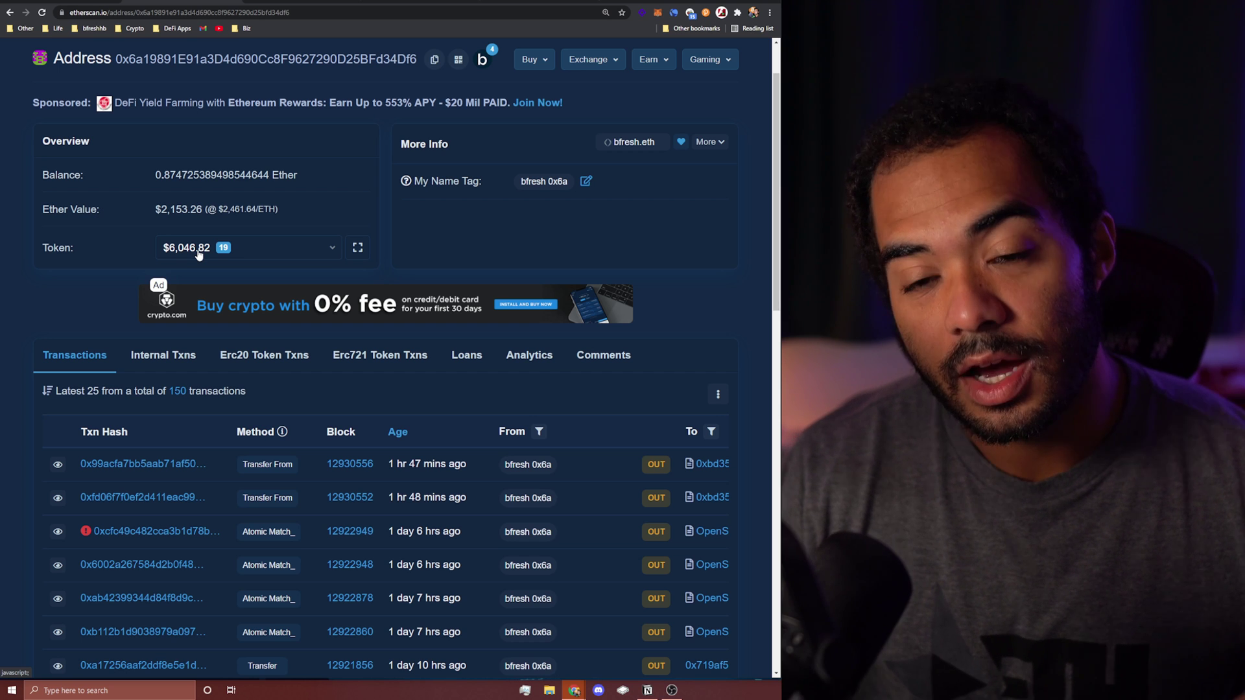
pyautogui.click(198, 252)
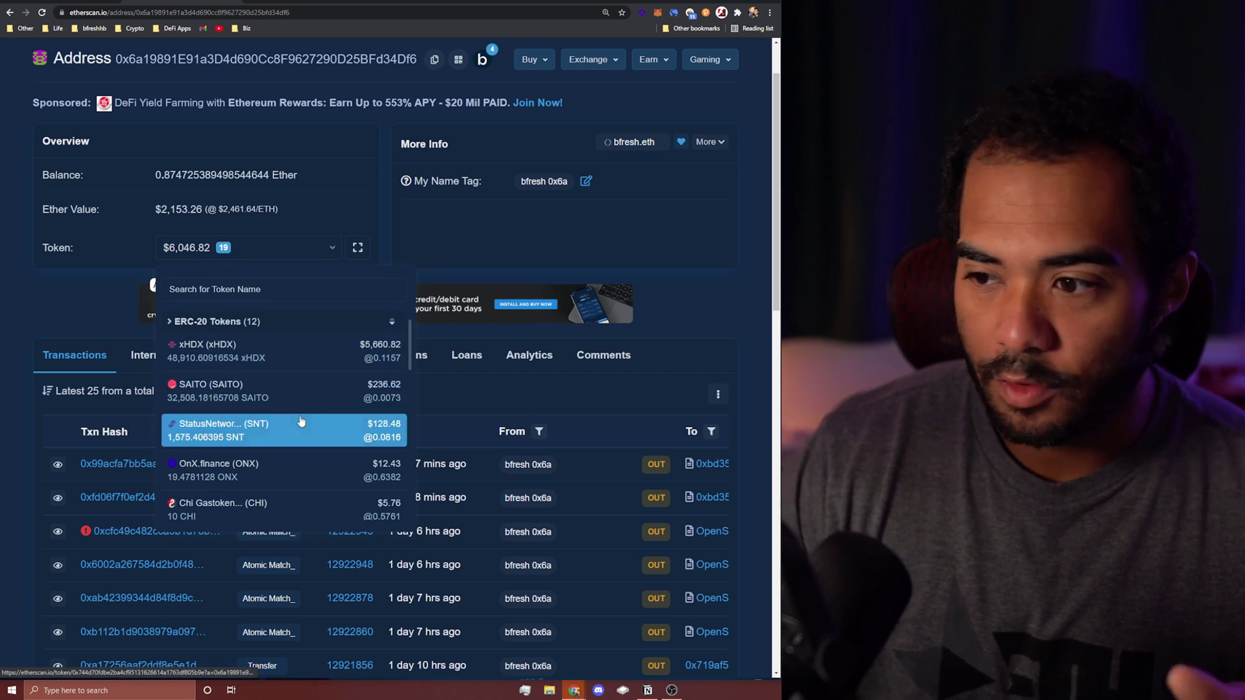
pyautogui.scroll(1, 265, 360)
pyautogui.scroll(-5, 292, 441)
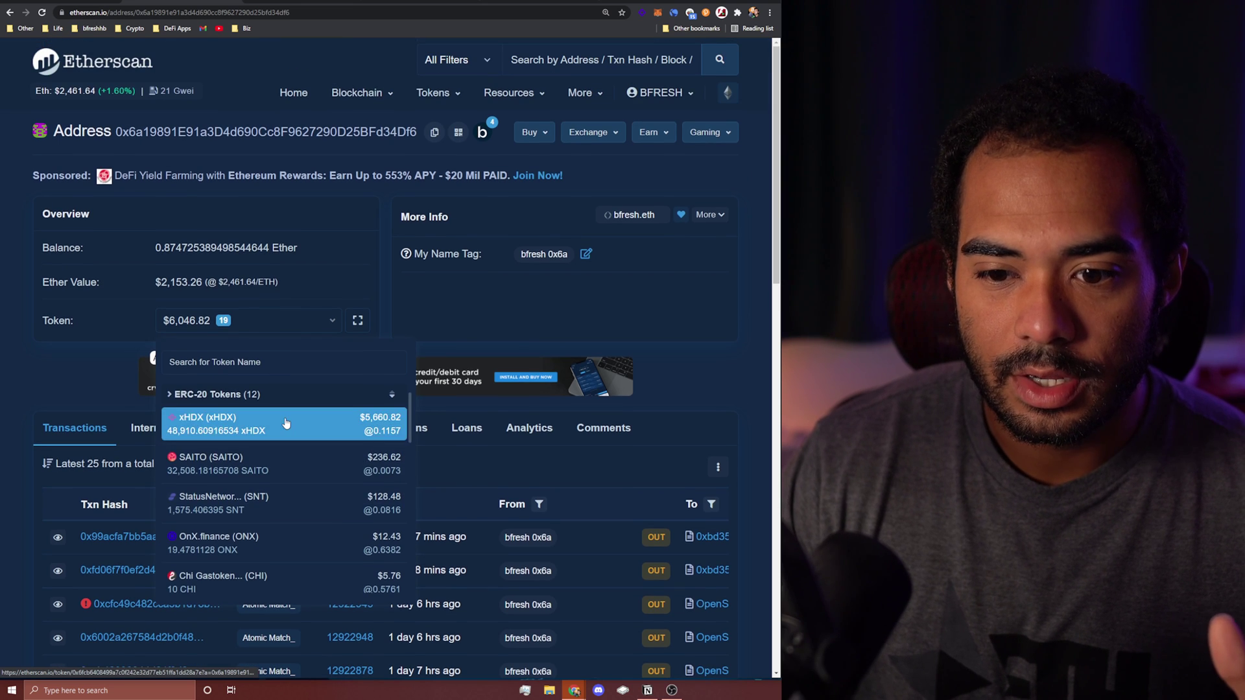
pyautogui.scroll(5, 292, 448)
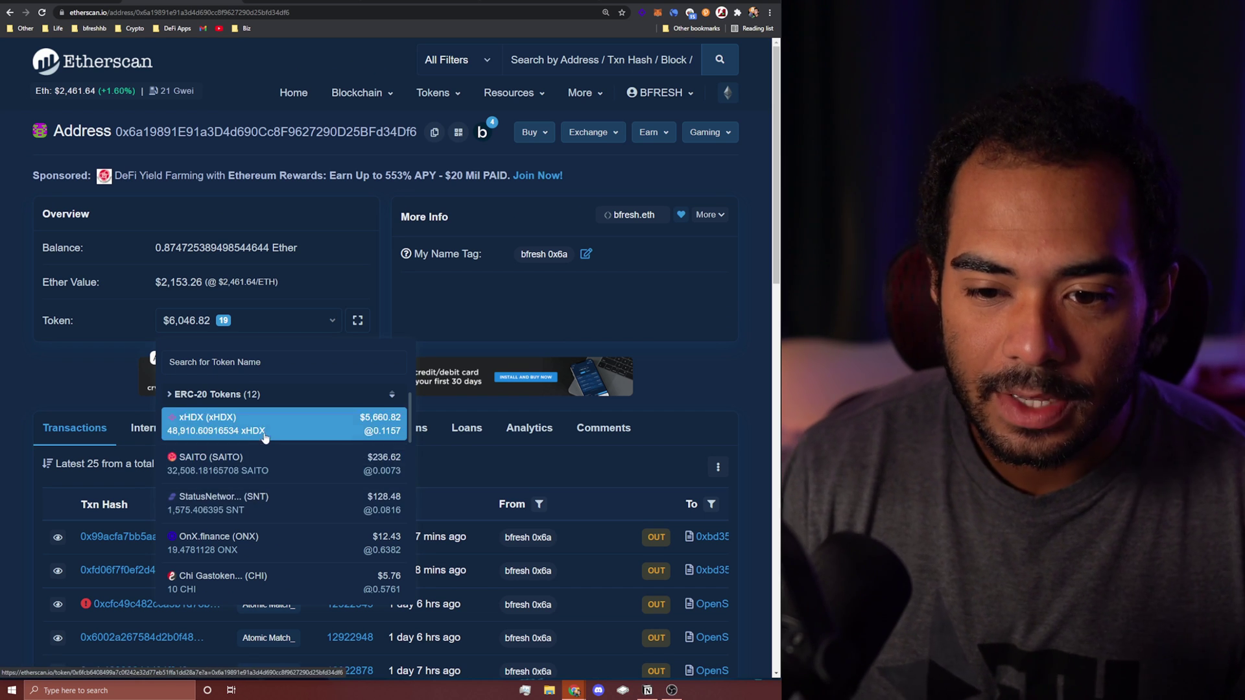
pyautogui.scroll(-3, 304, 472)
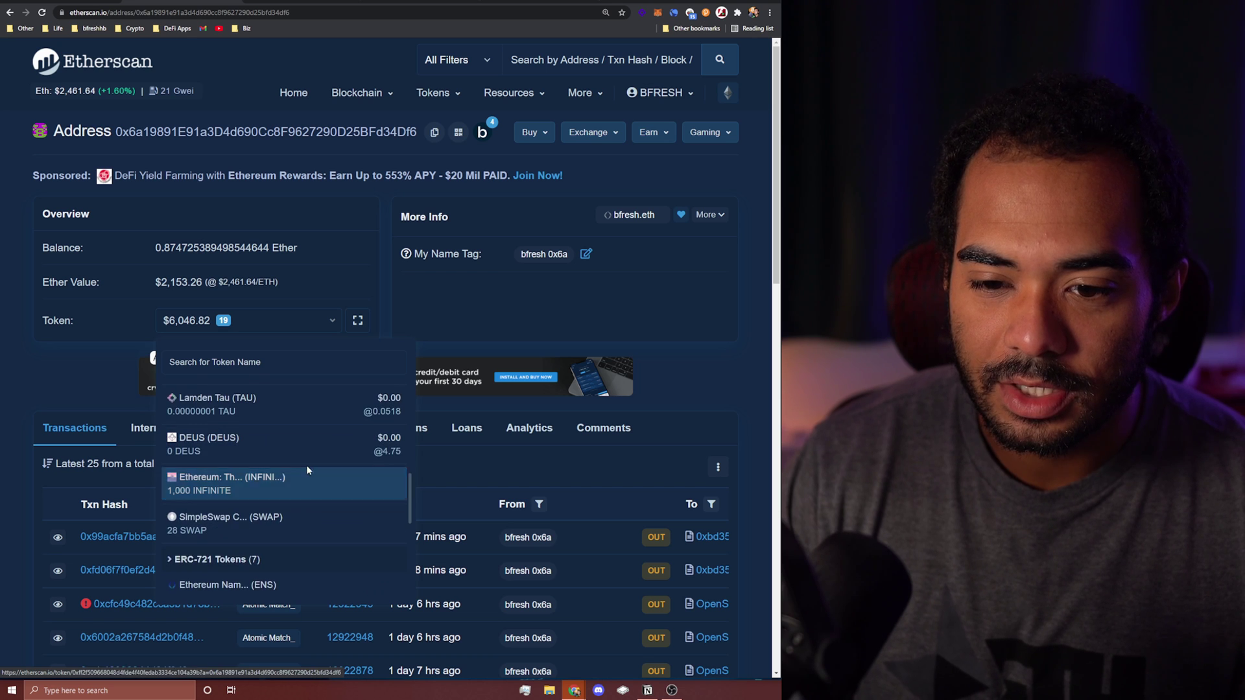
pyautogui.scroll(3, 306, 465)
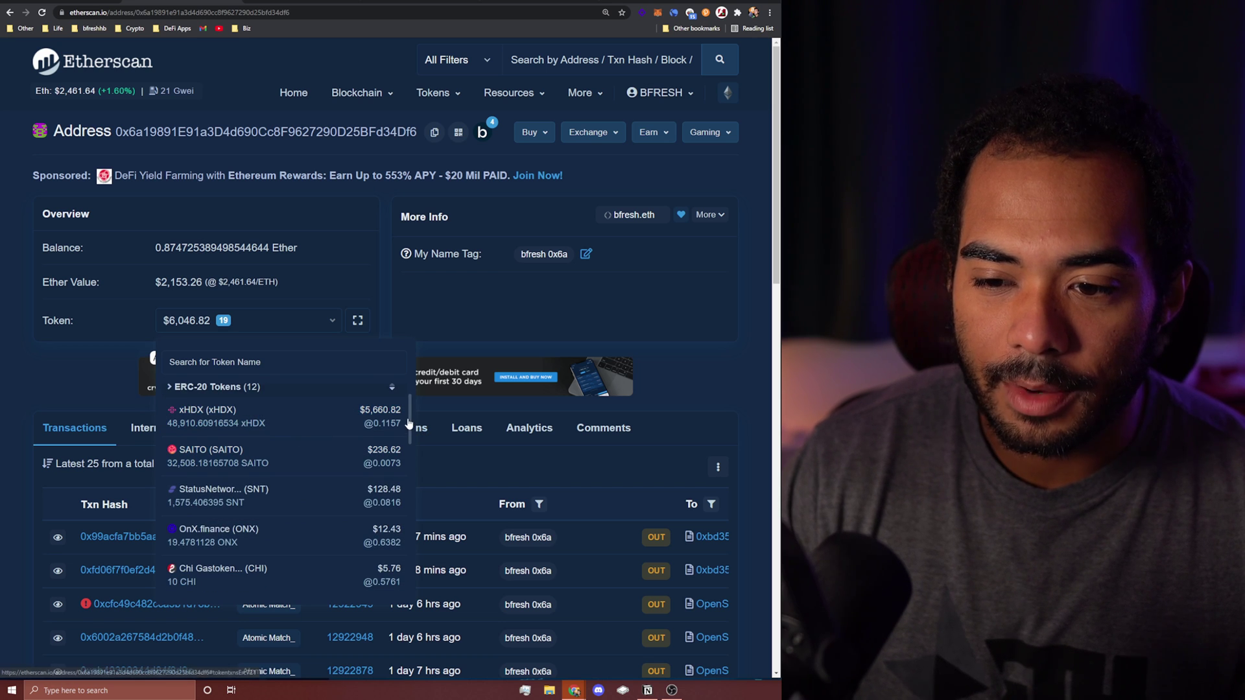
pyautogui.moveTo(410, 424); pyautogui.dragTo(396, 556)
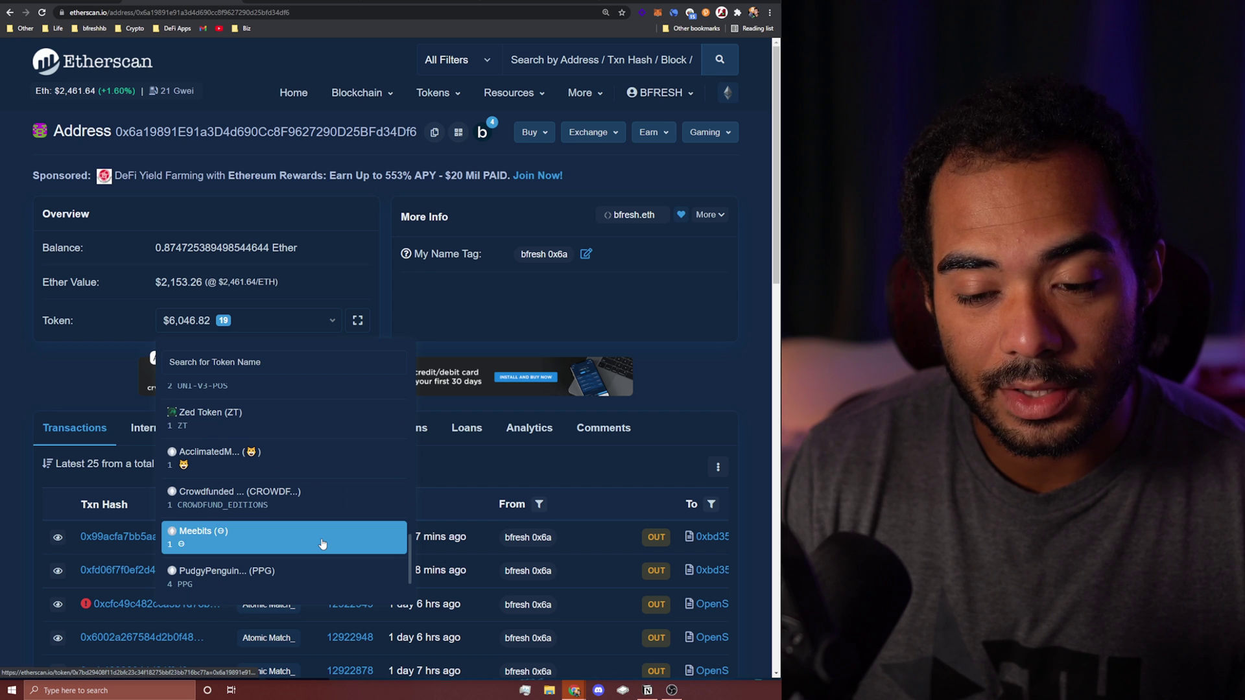
pyautogui.click(356, 323)
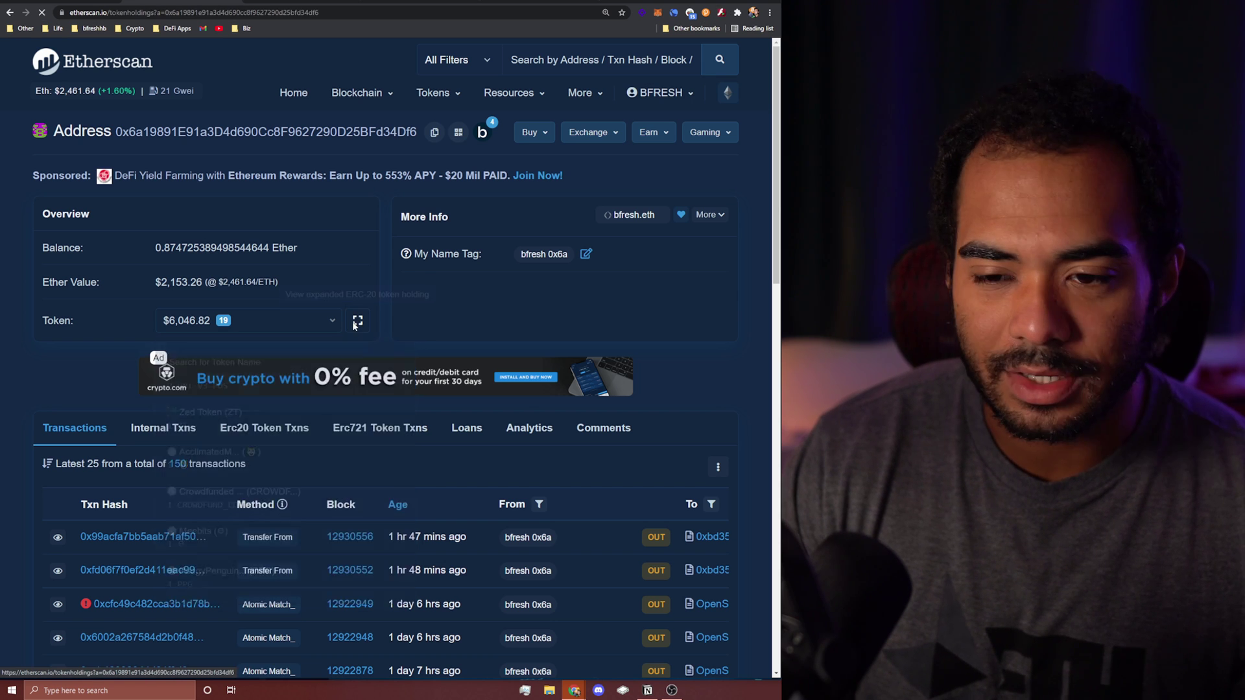
pyautogui.scroll(-2, 376, 317)
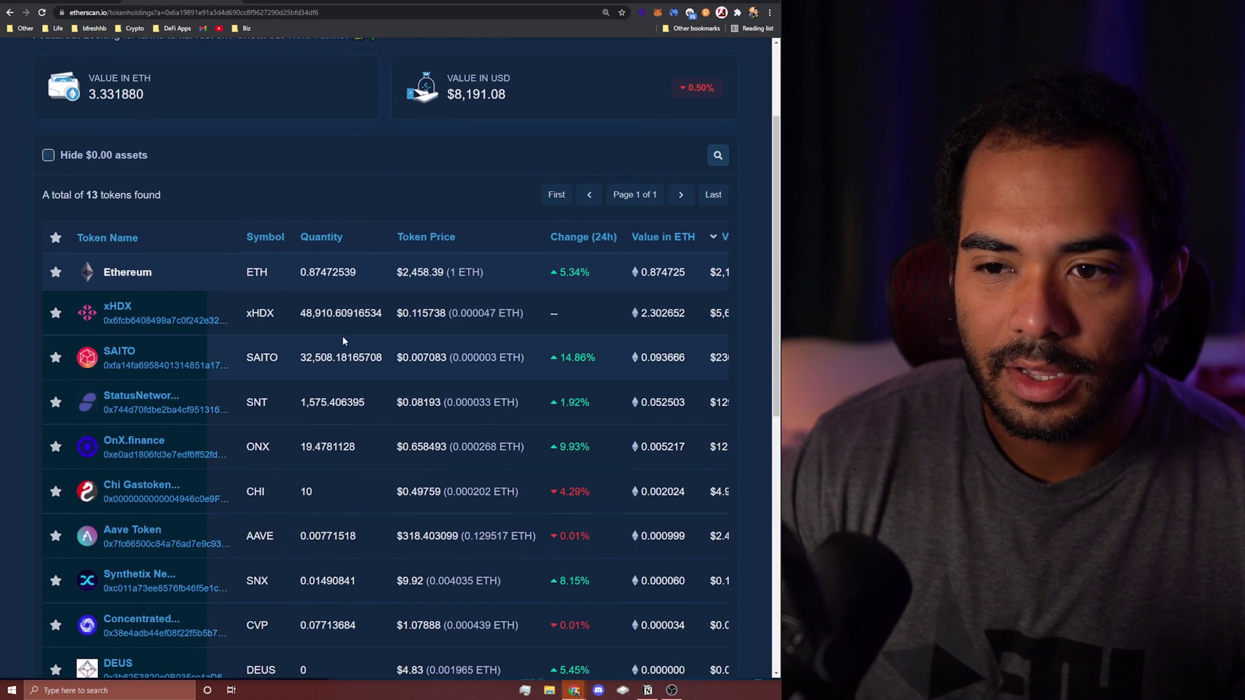
pyautogui.scroll(-6, 273, 403)
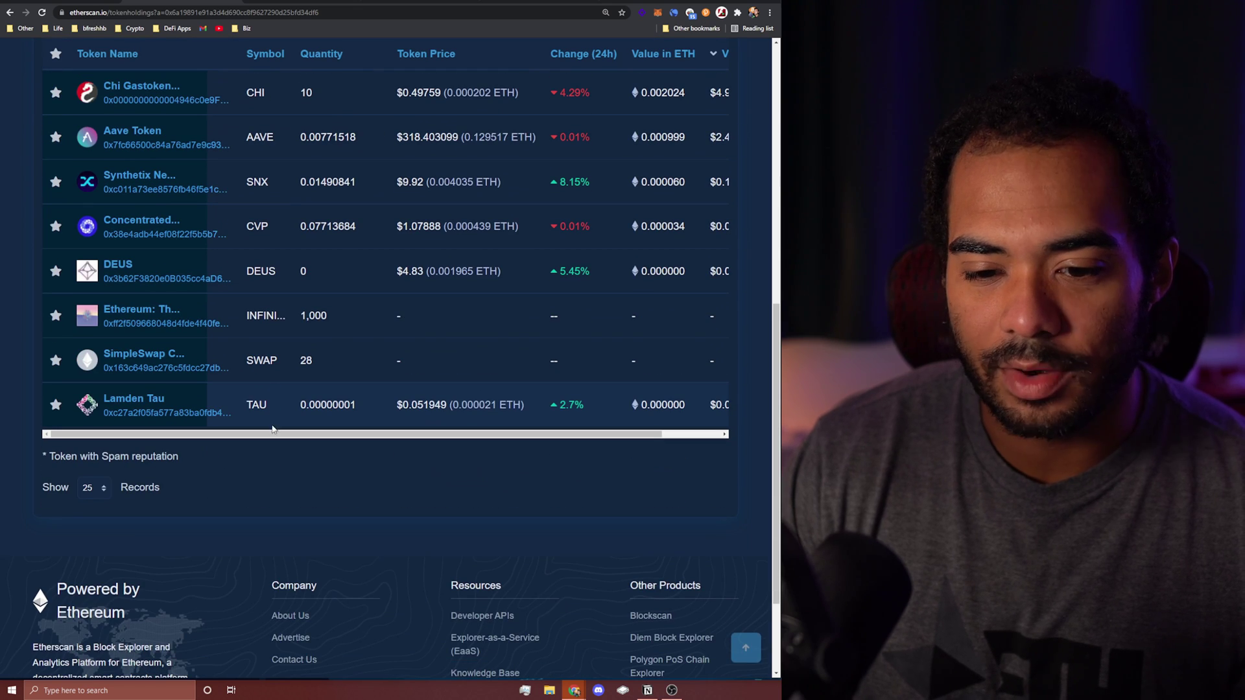
pyautogui.scroll(8, 189, 481)
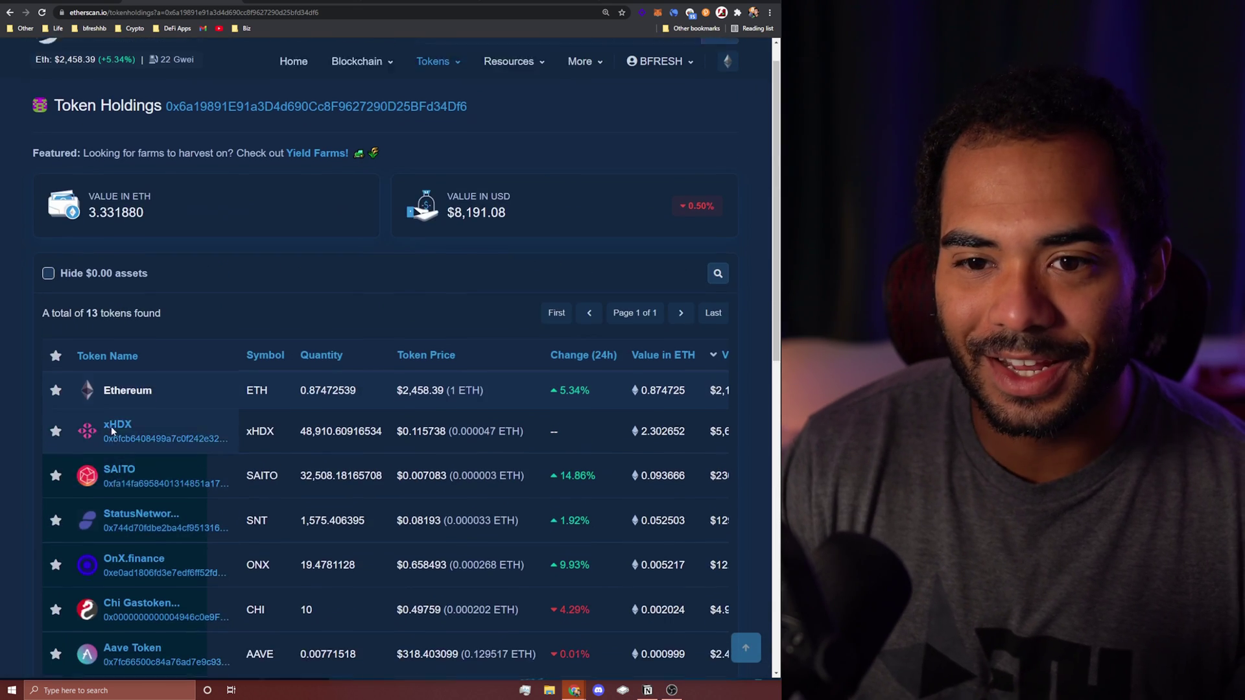
pyautogui.click(9, 13)
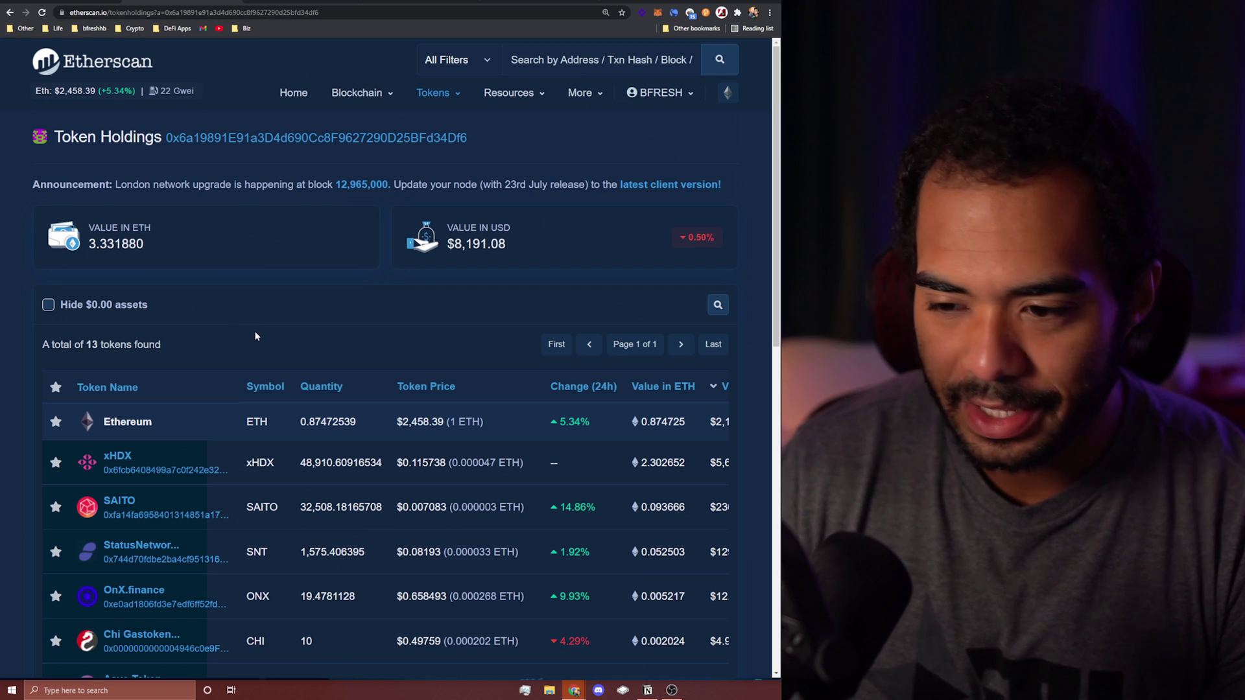
pyautogui.click(26, 13)
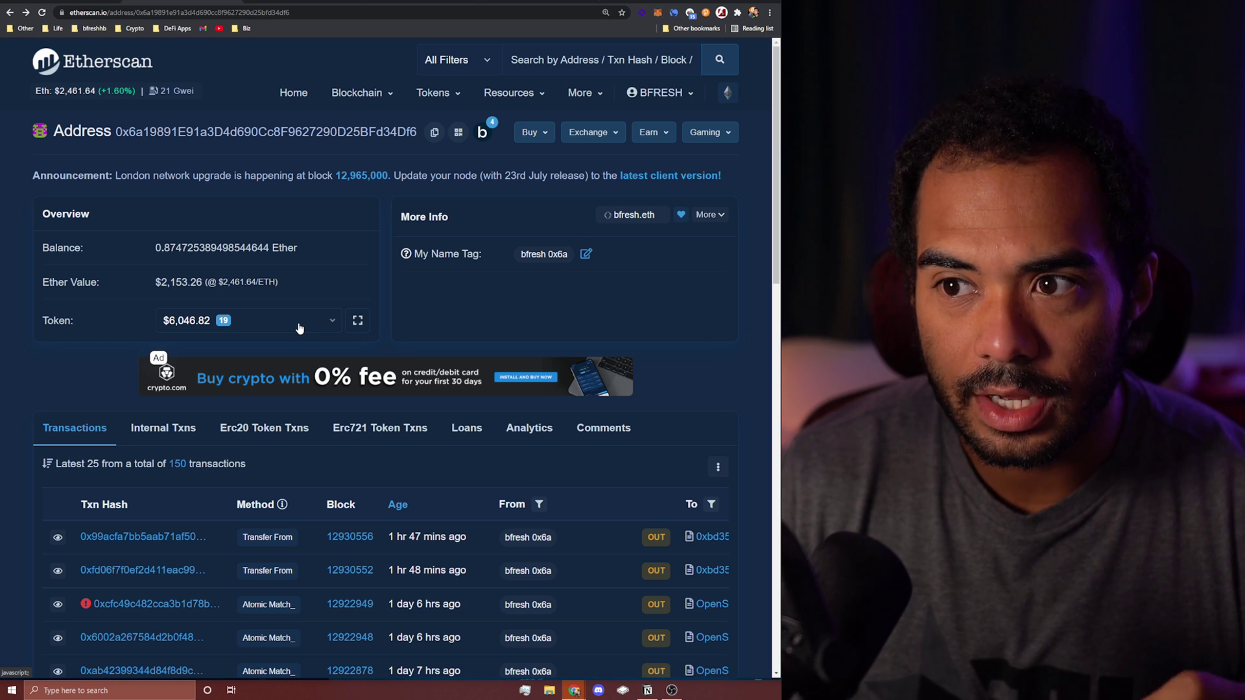
# Step: Open the Chi Gastoken page filtered to the wallet from the token holdings list
pyautogui.click(300, 325)
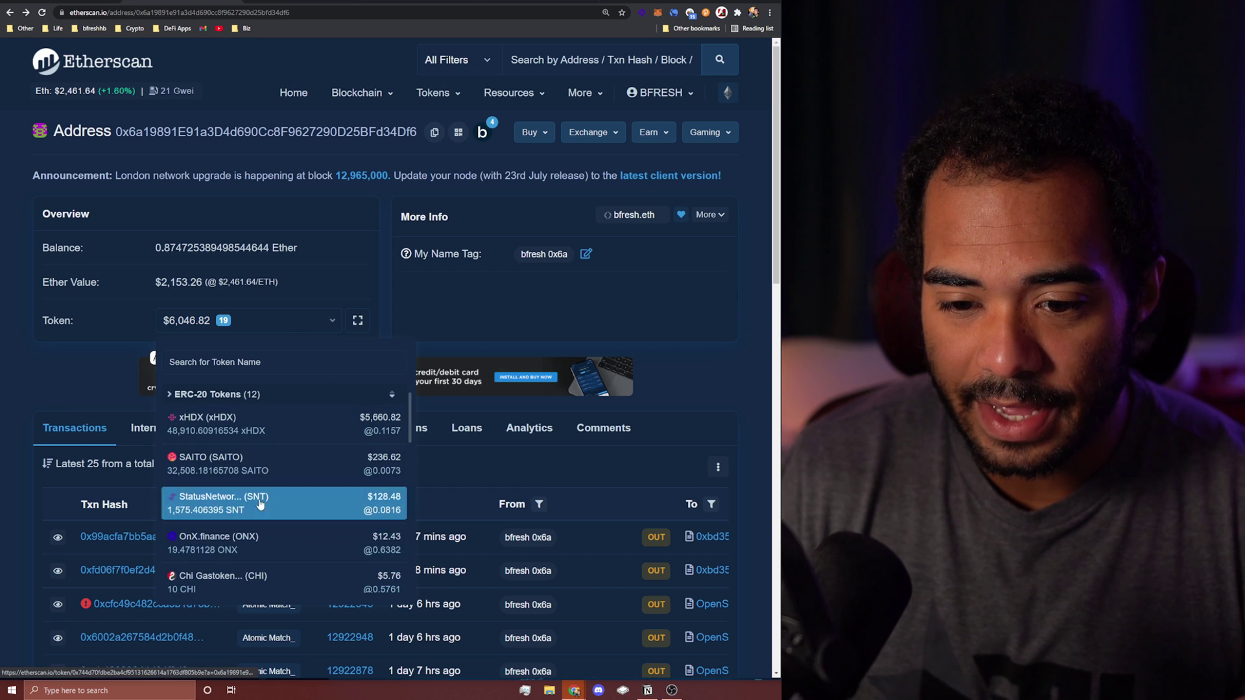
pyautogui.scroll(-5, 272, 506)
pyautogui.scroll(3, 266, 486)
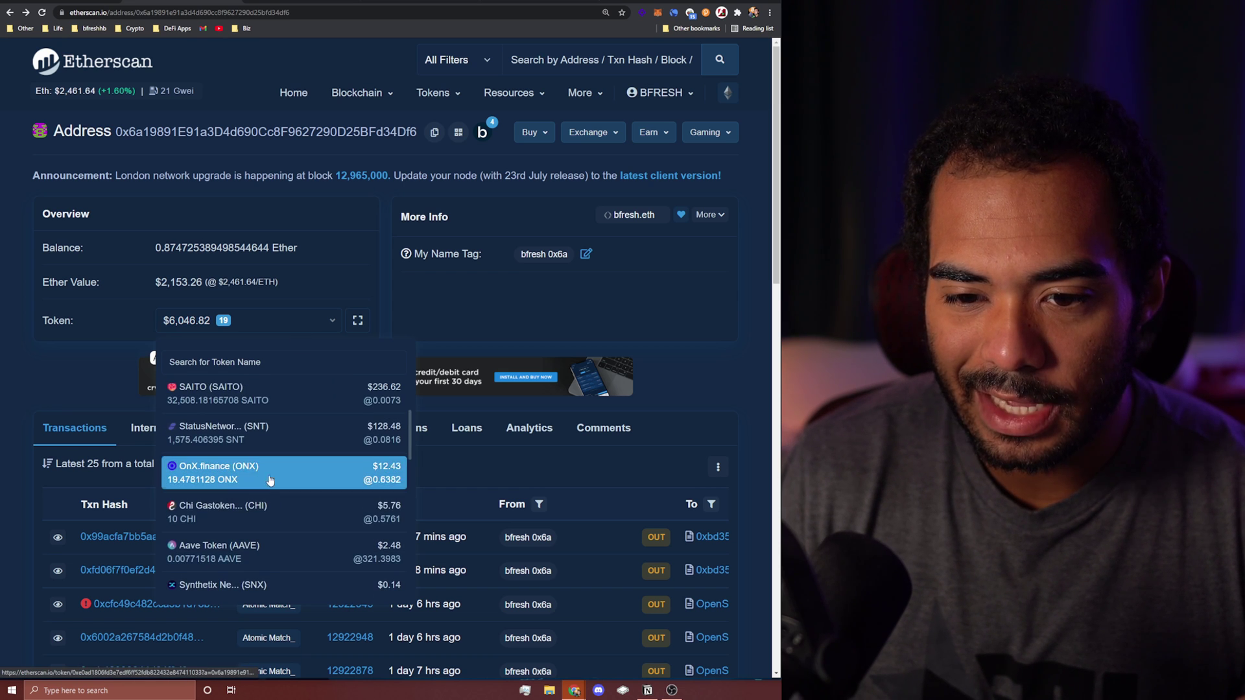
pyautogui.click(292, 520)
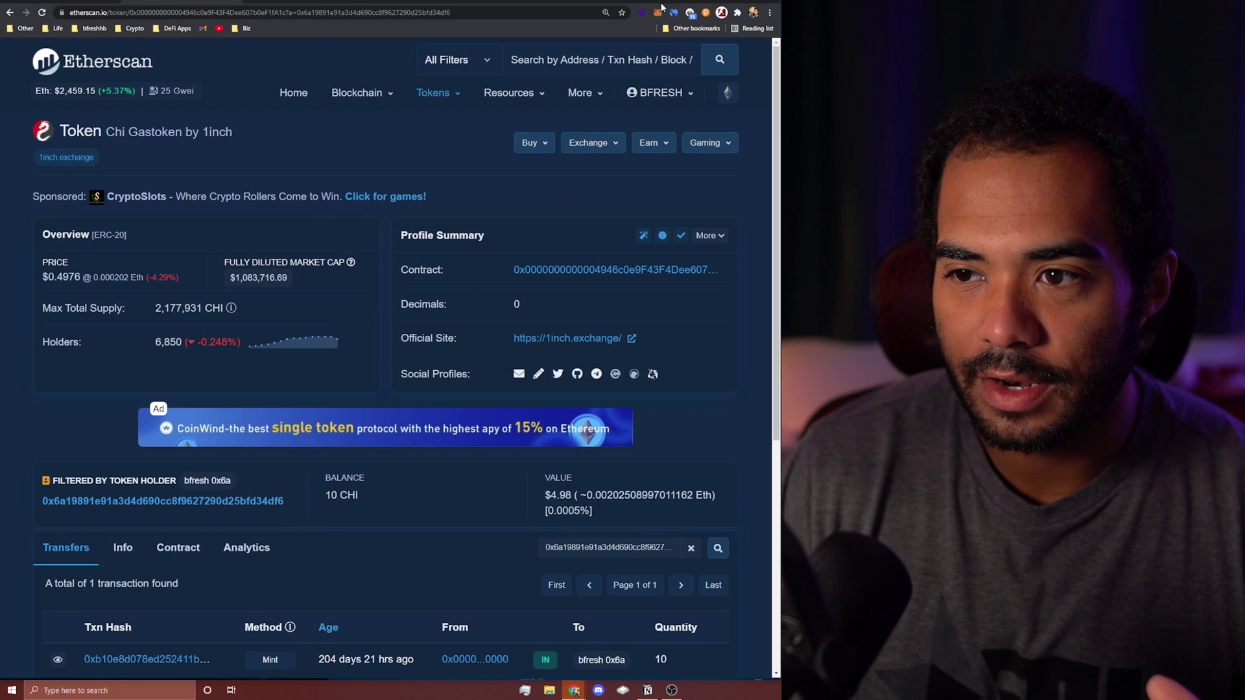
# Step: Review the MetaMask wallet's assets list, then close it
pyautogui.click(658, 12)
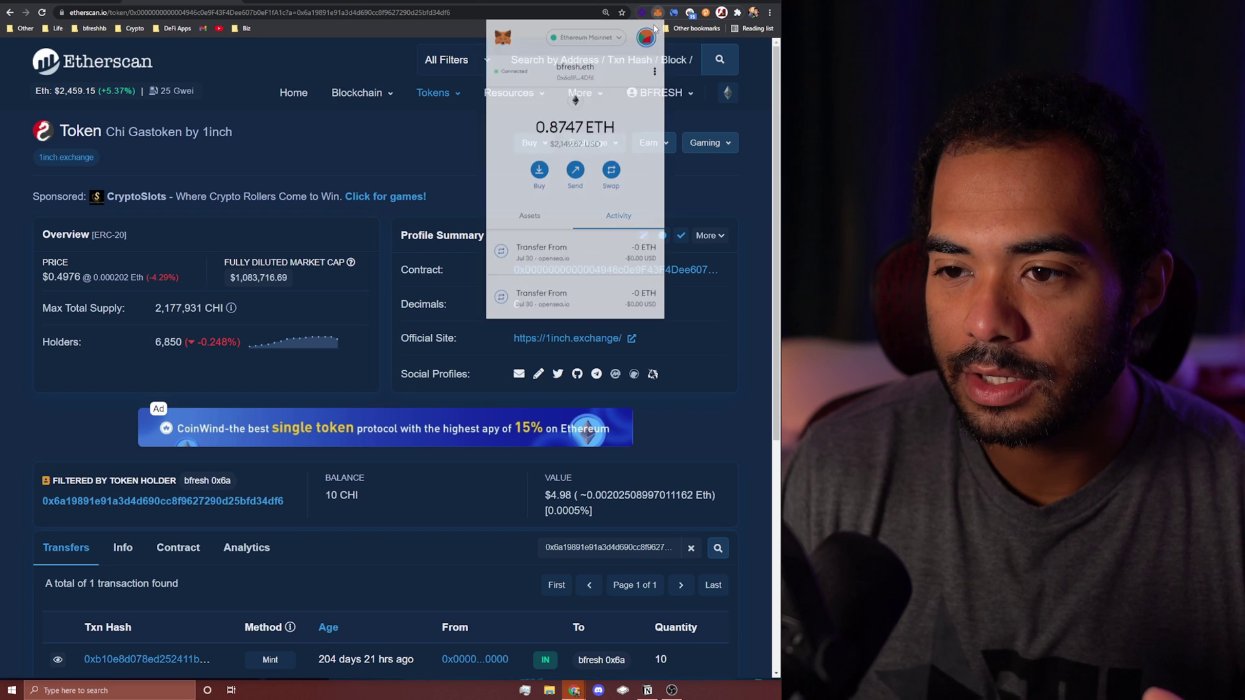
pyautogui.click(537, 221)
pyautogui.scroll(-3, 583, 194)
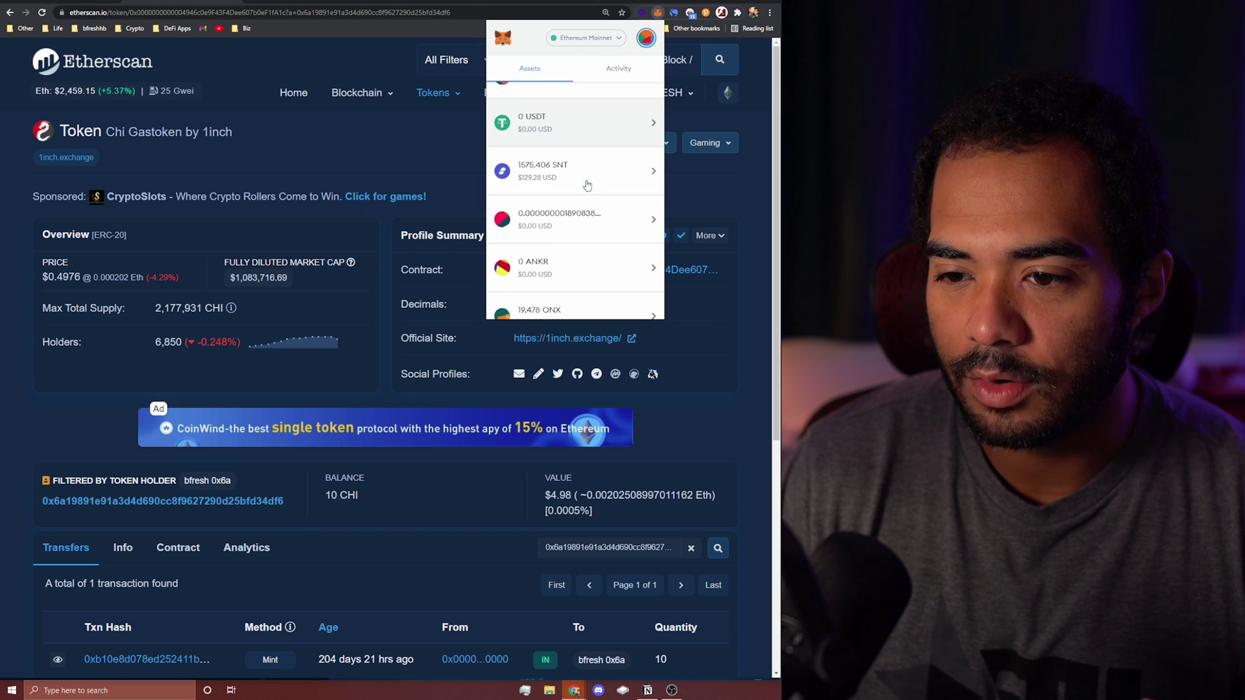
pyautogui.scroll(-5, 587, 185)
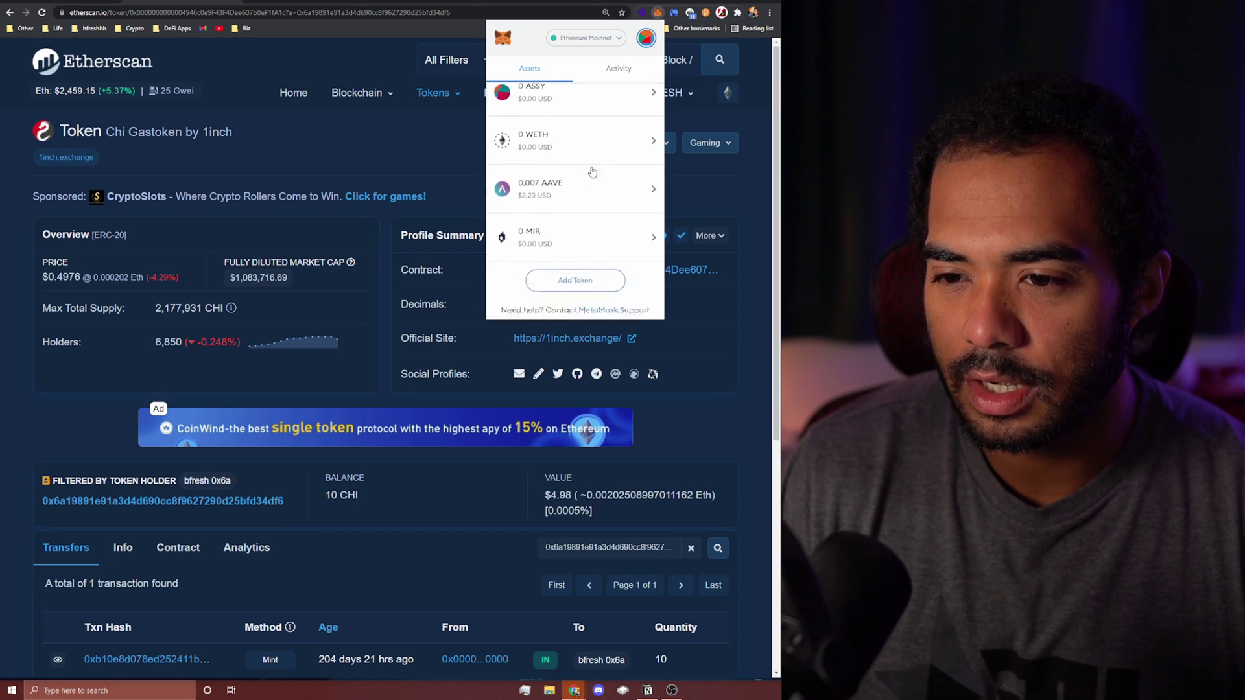
pyautogui.scroll(5, 587, 189)
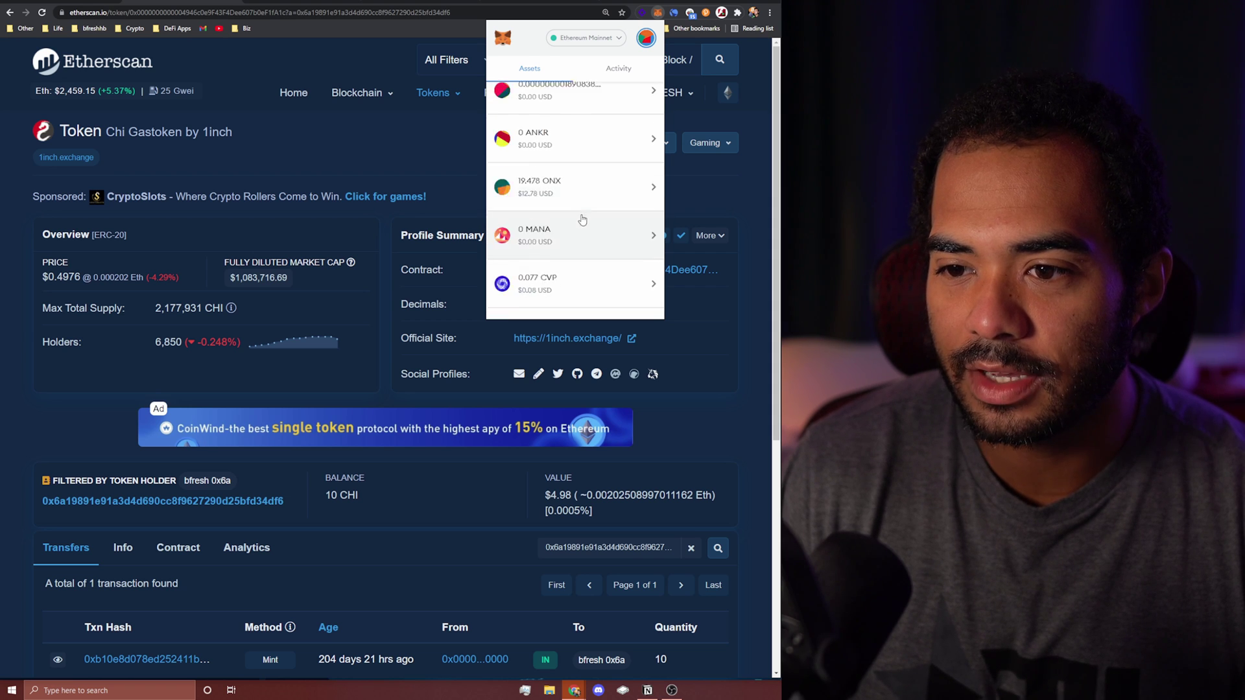
pyautogui.scroll(8, 582, 220)
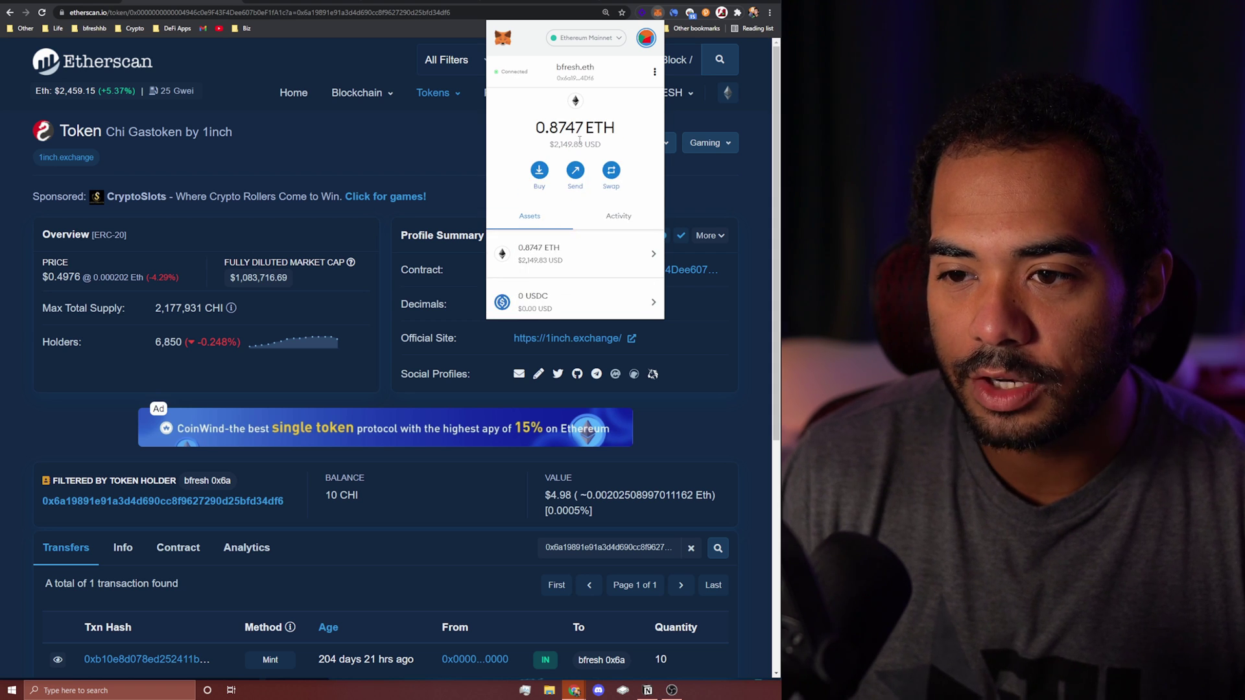
pyautogui.click(397, 153)
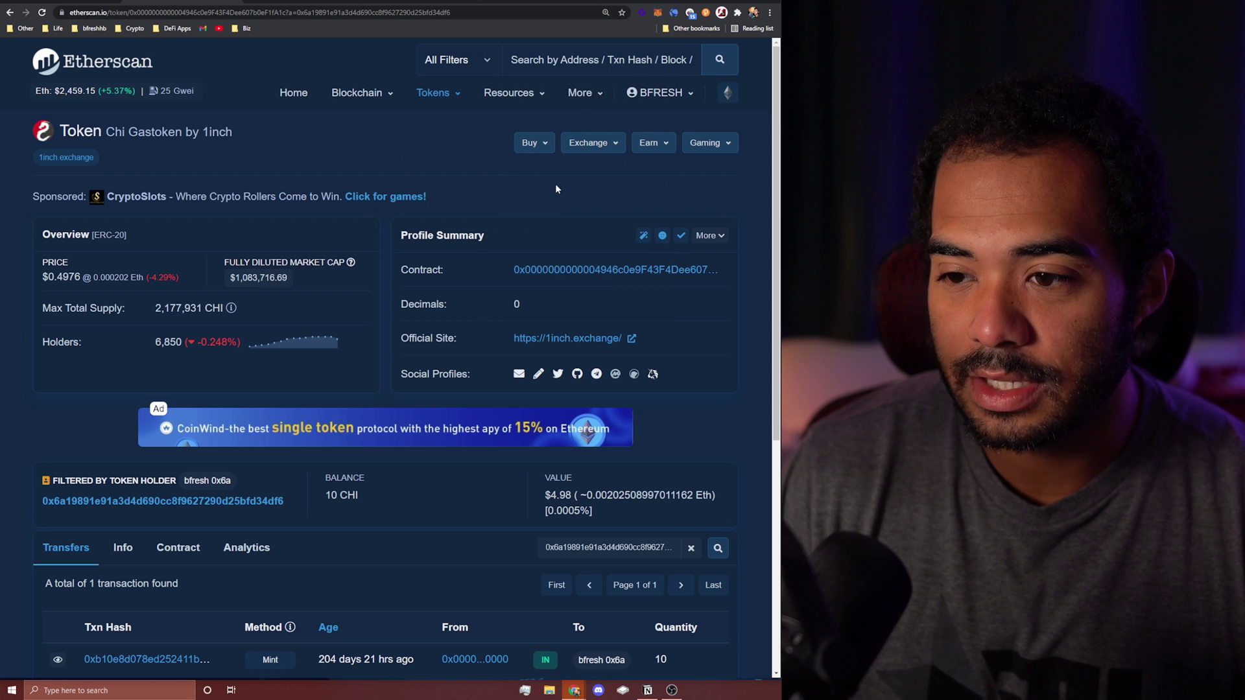
# Step: Add the CHI token to MetaMask via More > Add Token to MetaMask (Web3)
pyautogui.click(711, 236)
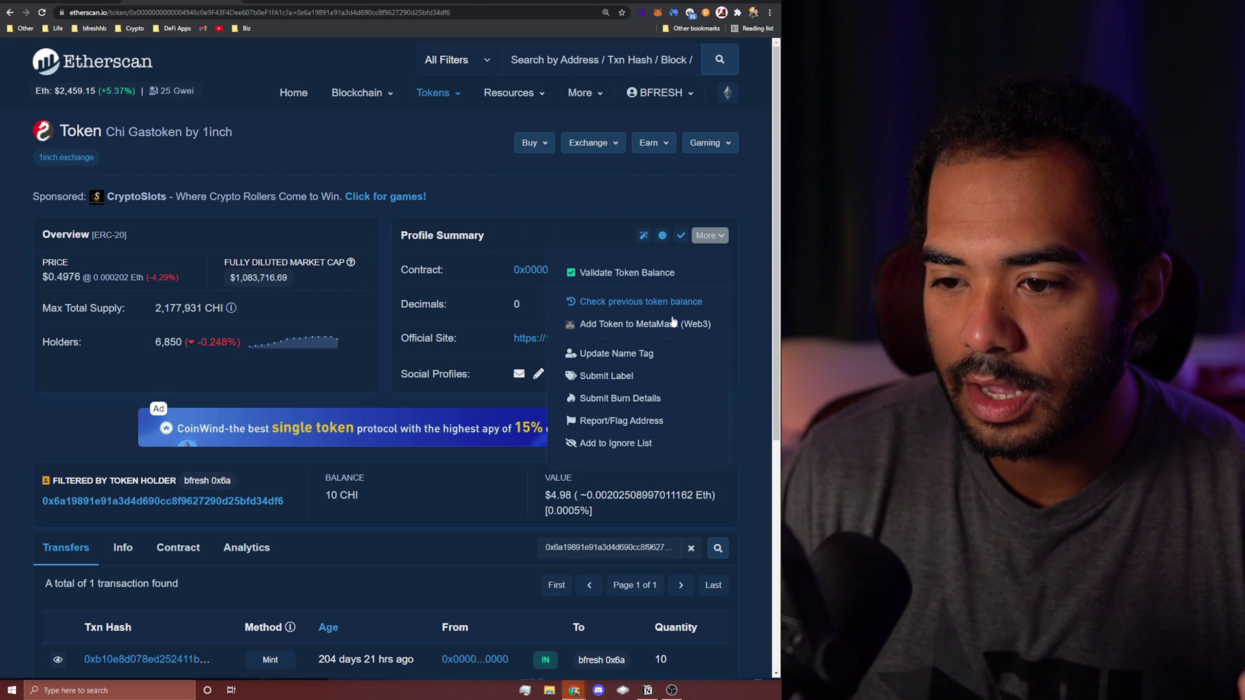
pyautogui.click(651, 325)
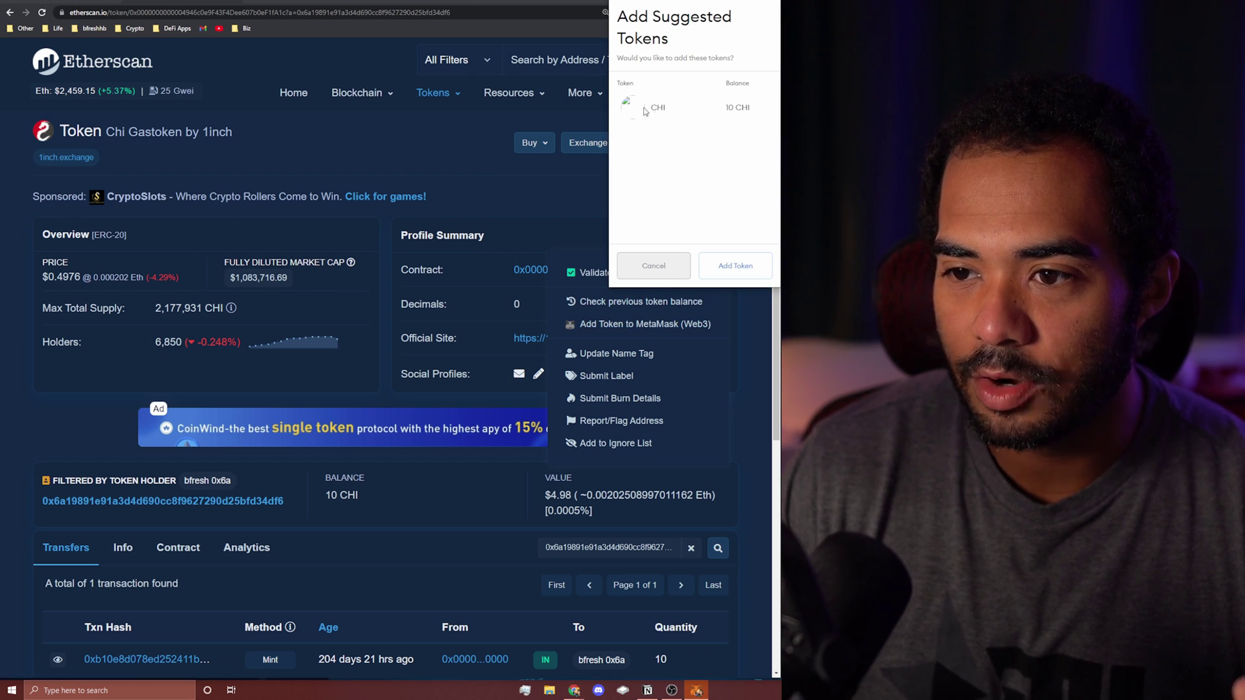
pyautogui.click(726, 273)
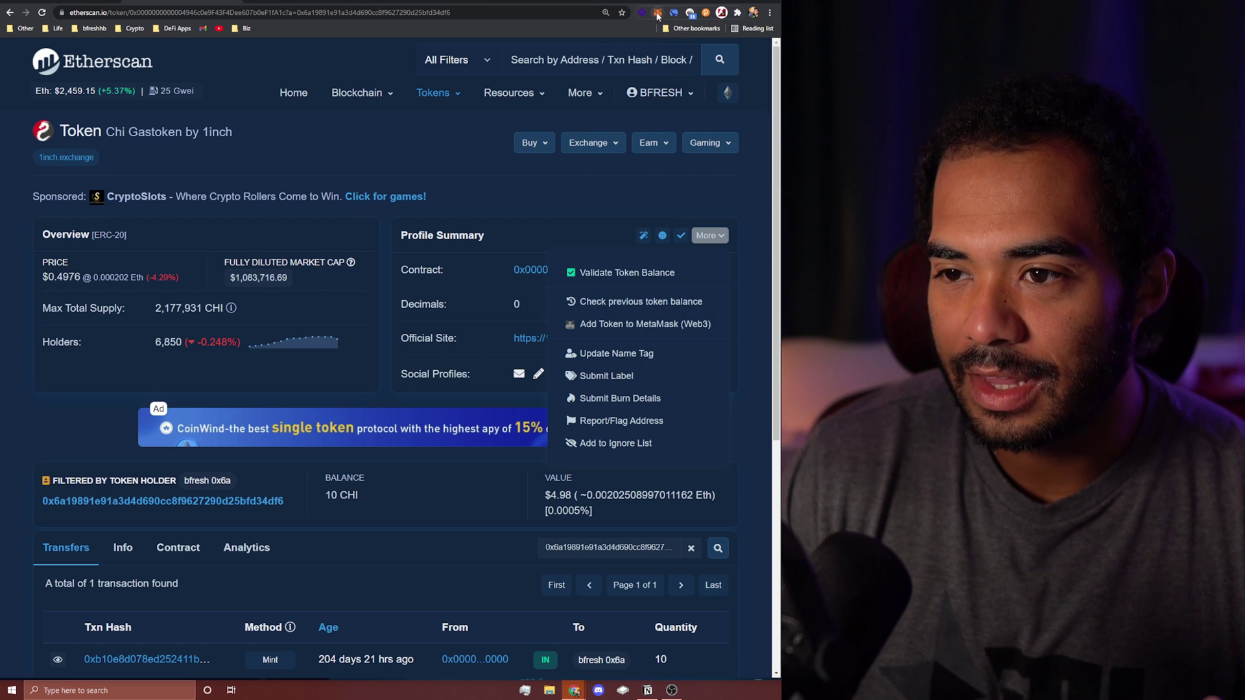
# Step: Confirm 10 CHI now appears in MetaMask's assets, then close the wallet
pyautogui.click(658, 12)
pyautogui.scroll(-5, 616, 195)
pyautogui.scroll(-5, 617, 198)
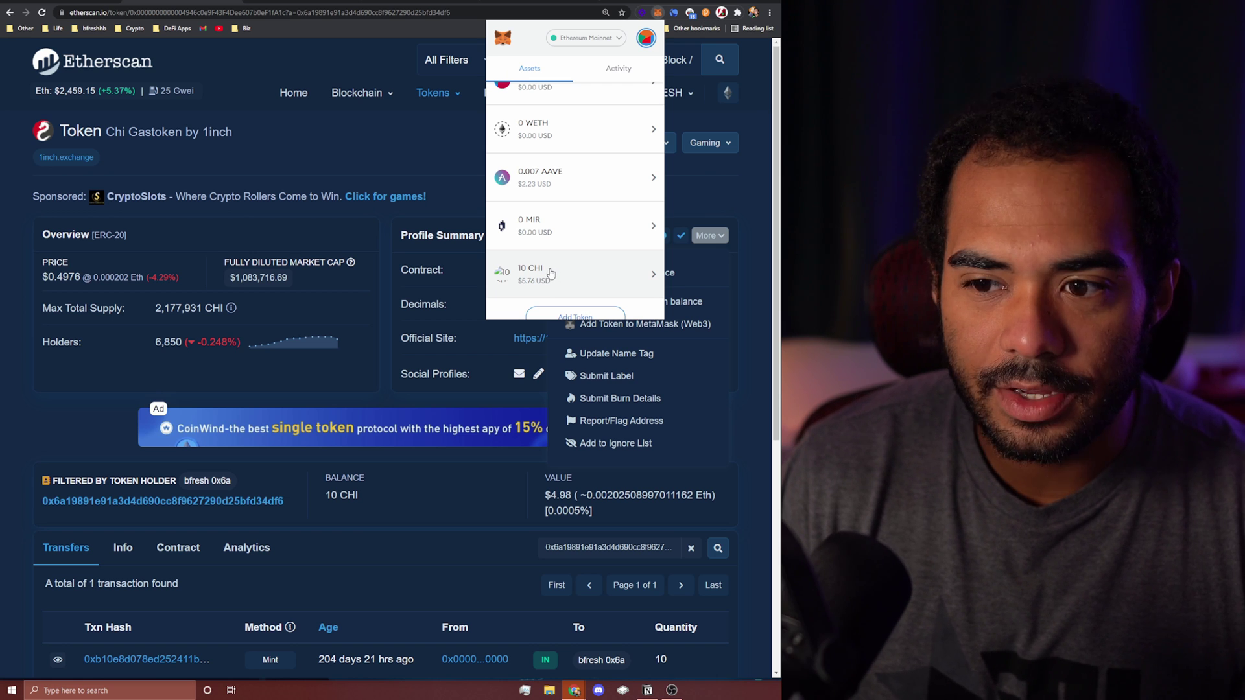
pyautogui.click(400, 146)
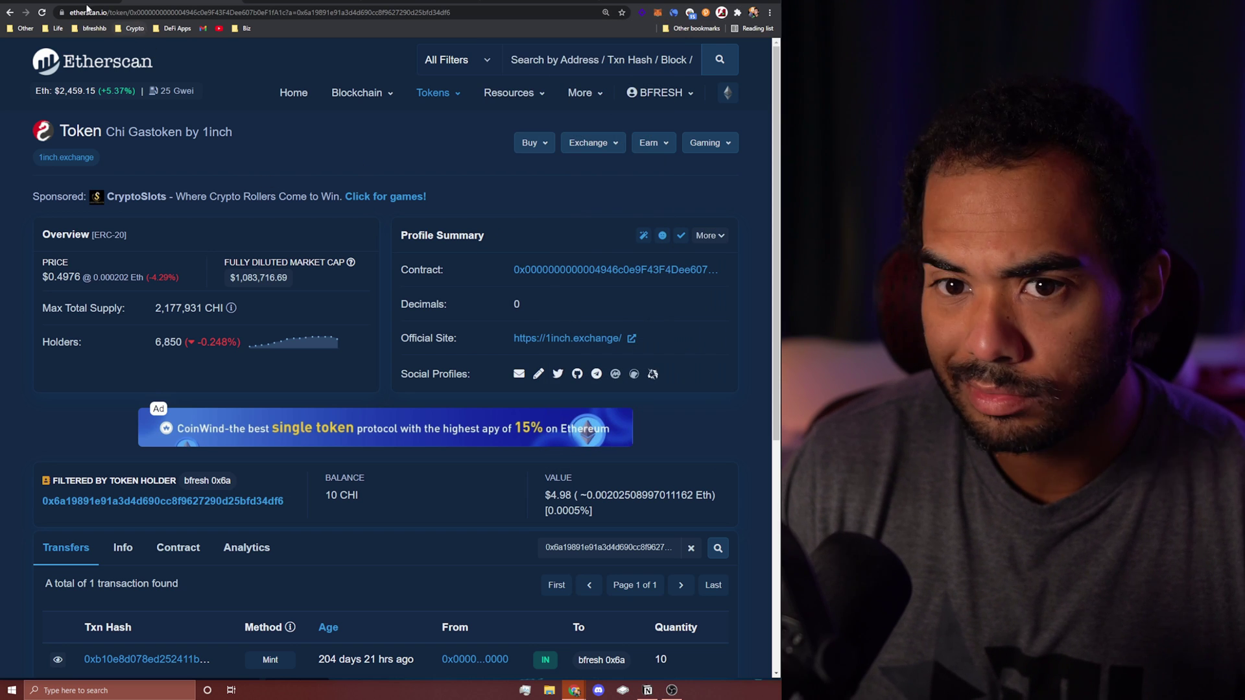
# Step: Return to the wallet address page and open its Meebits token page
pyautogui.click(10, 14)
pyautogui.click(325, 320)
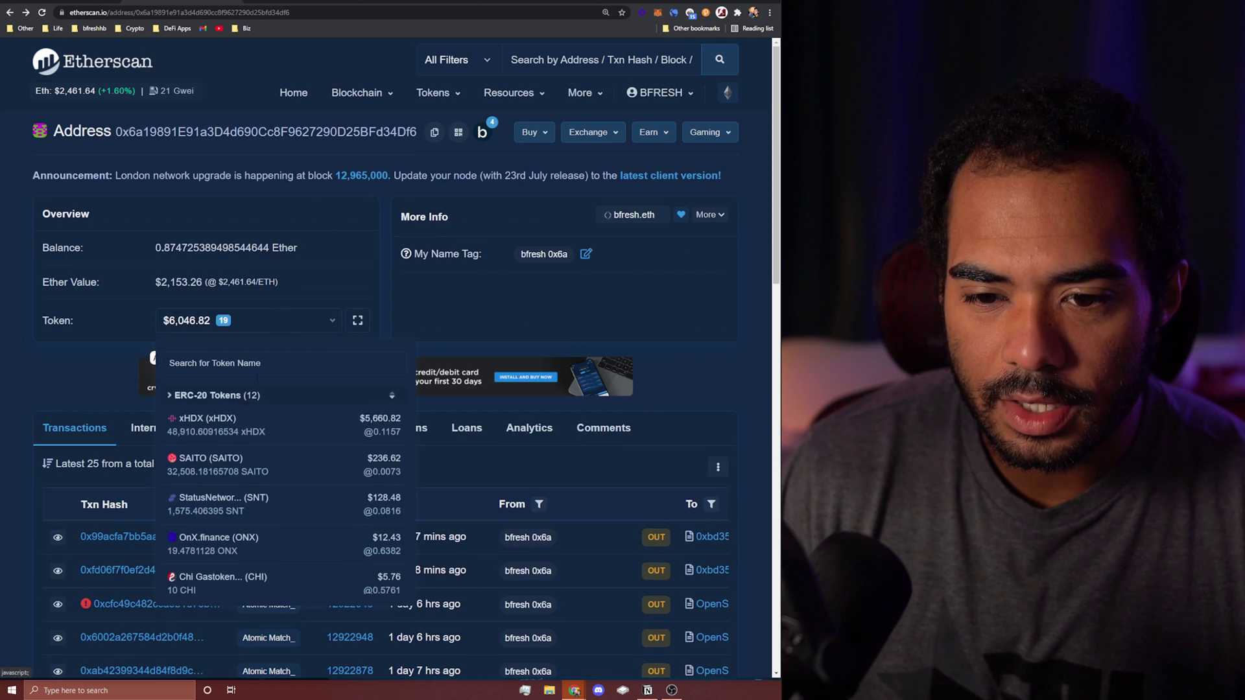
pyautogui.click(221, 539)
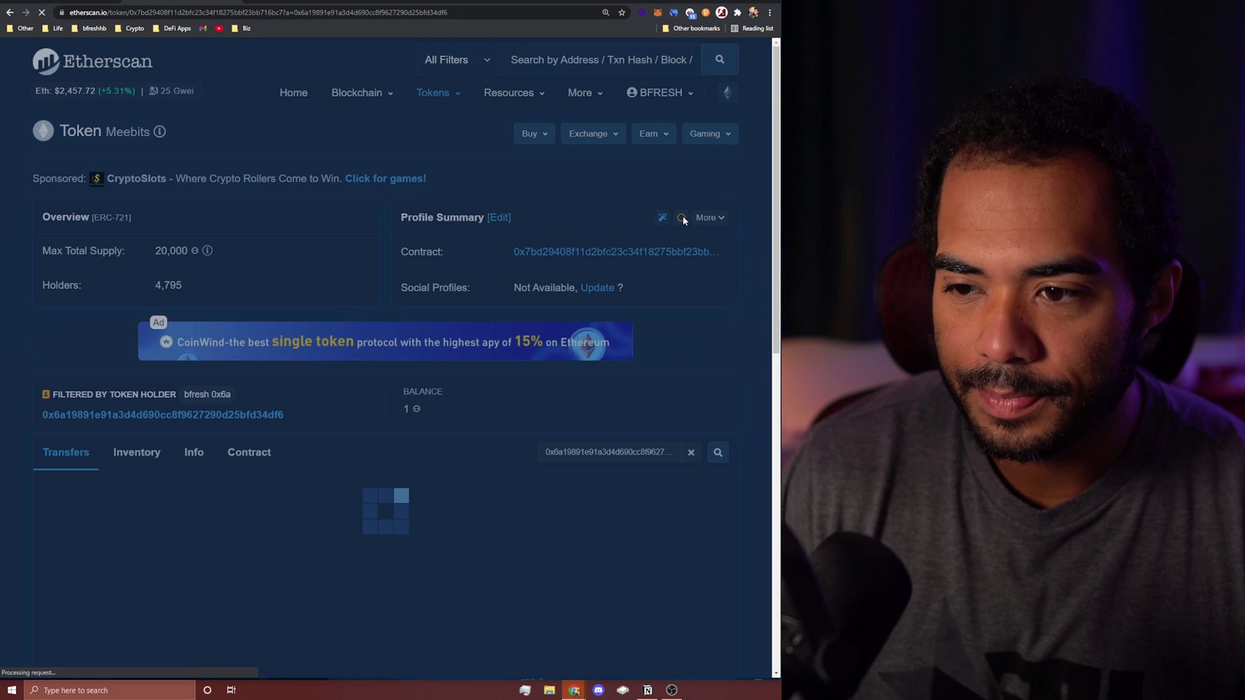
# Step: Add the Meebits token to MetaMask and check it in the wallet's token list
pyautogui.click(707, 219)
pyautogui.click(663, 306)
pyautogui.click(717, 267)
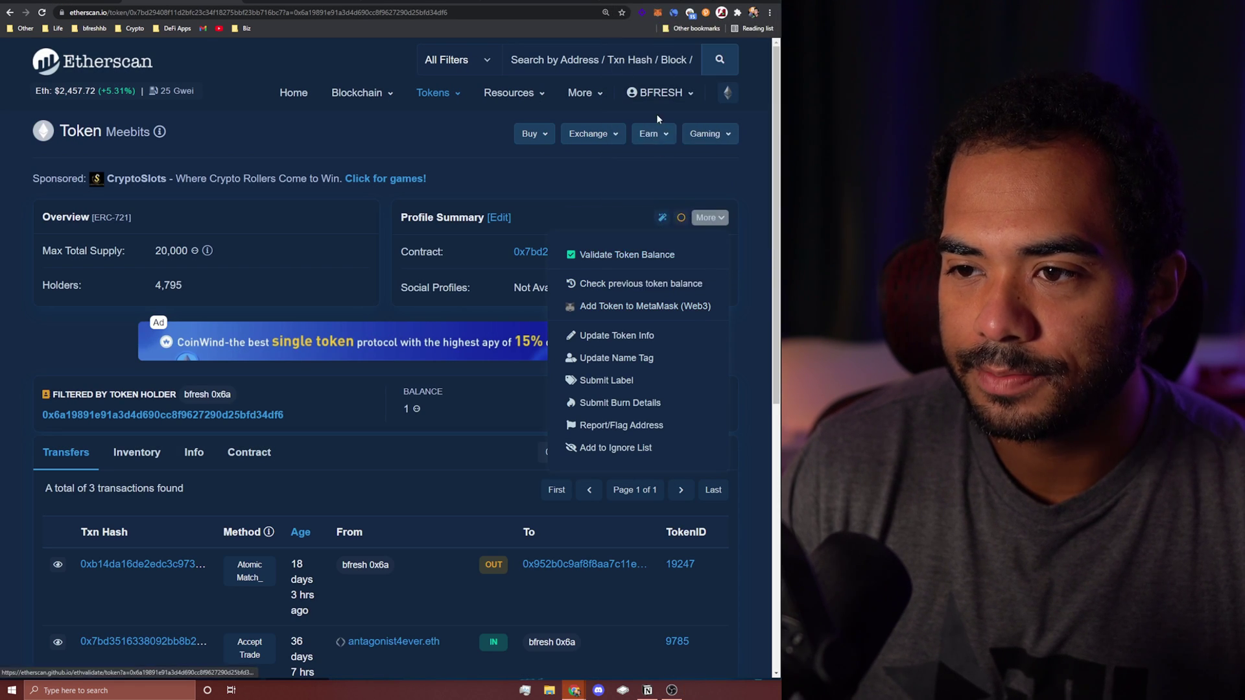
pyautogui.click(657, 12)
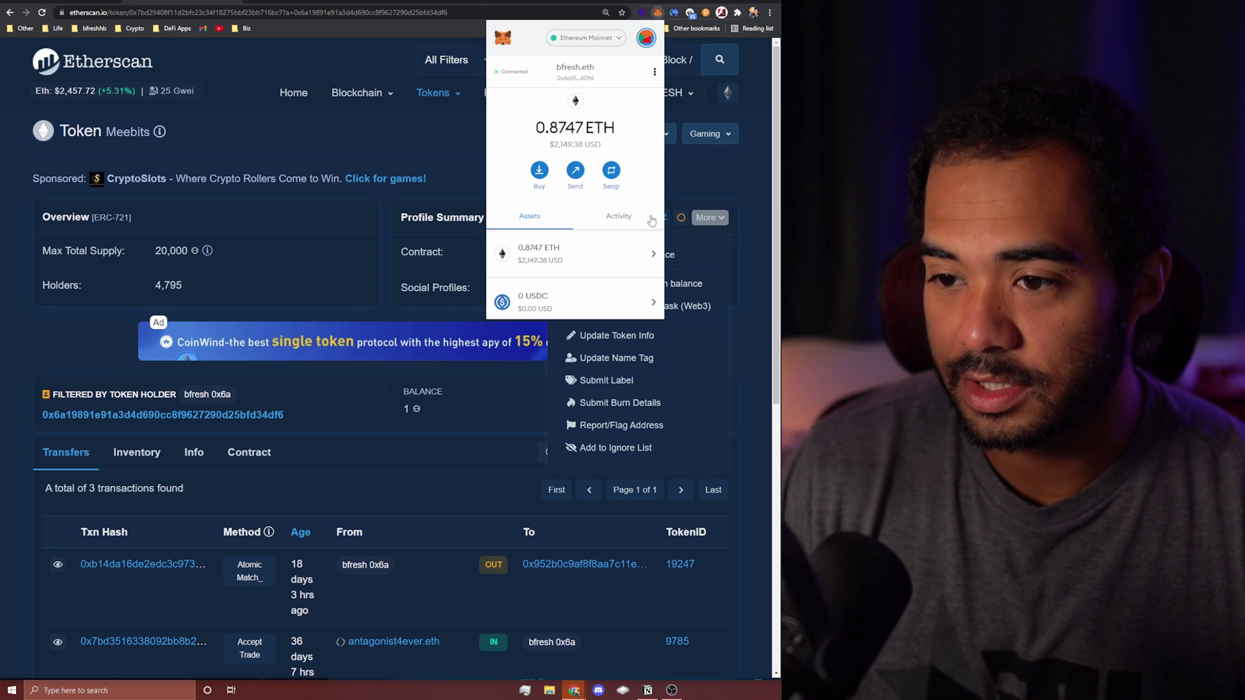
pyautogui.scroll(-3, 598, 249)
pyautogui.scroll(-5, 598, 249)
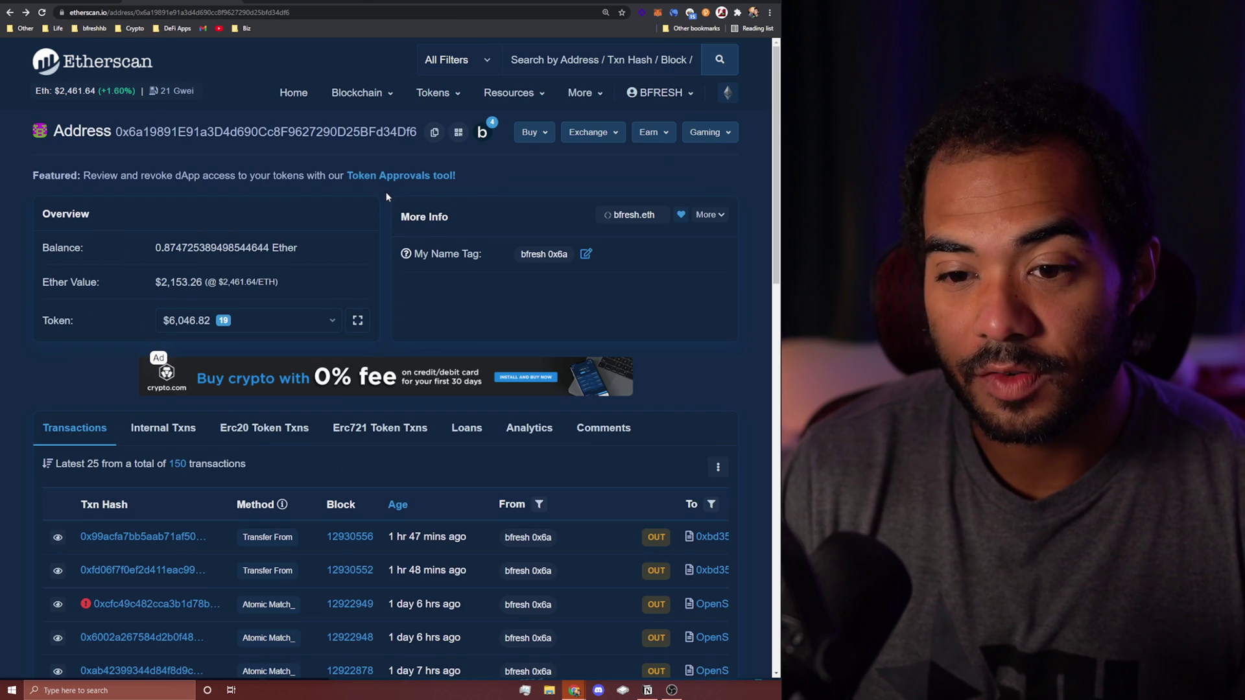
pyautogui.scroll(-2, 387, 197)
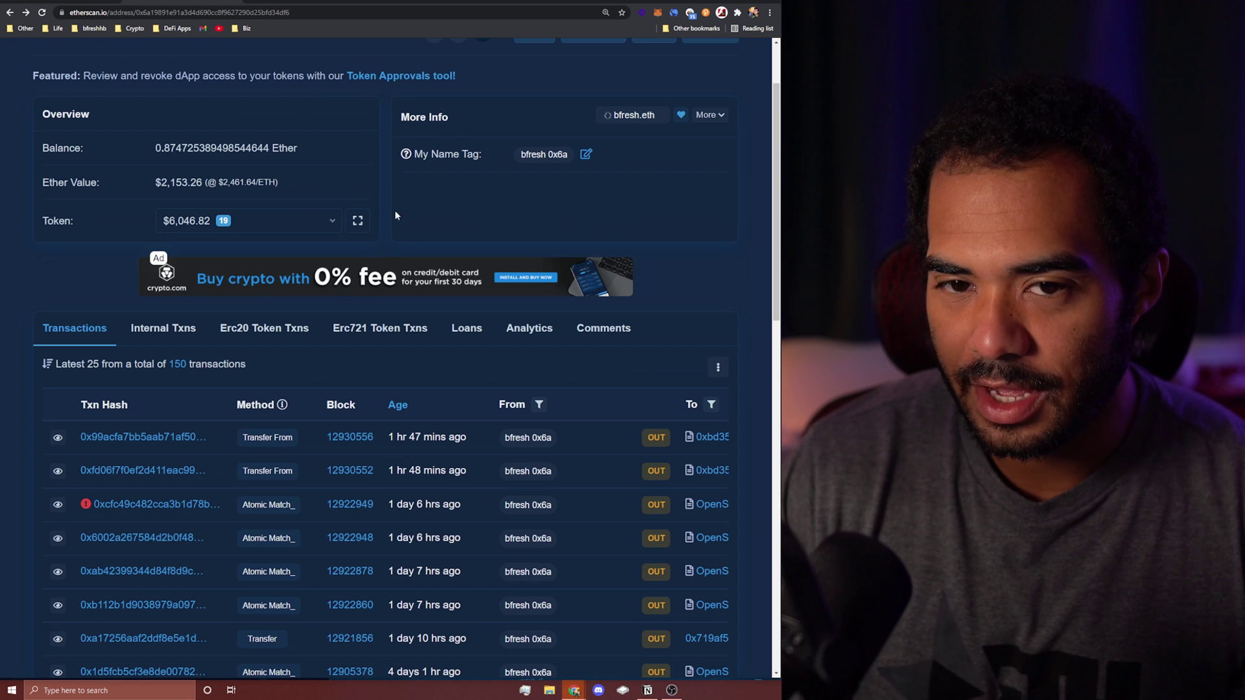
pyautogui.scroll(-2, 397, 216)
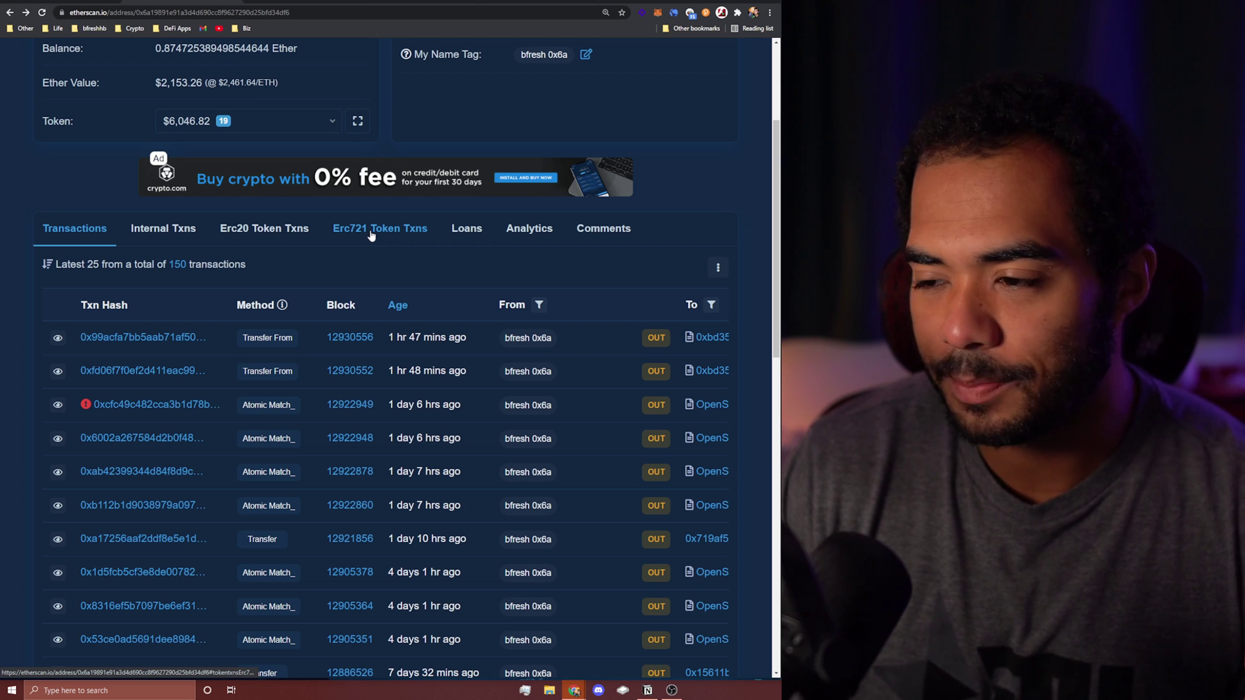
pyautogui.scroll(-2, 258, 310)
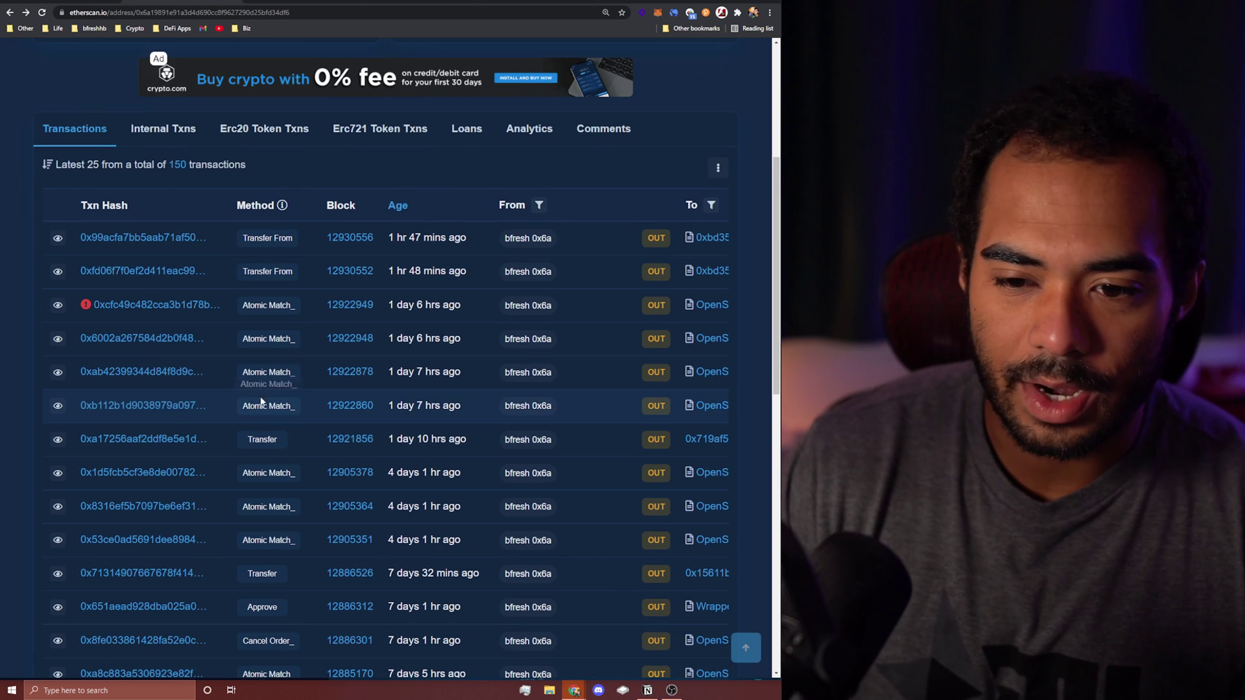
pyautogui.scroll(-5, 266, 386)
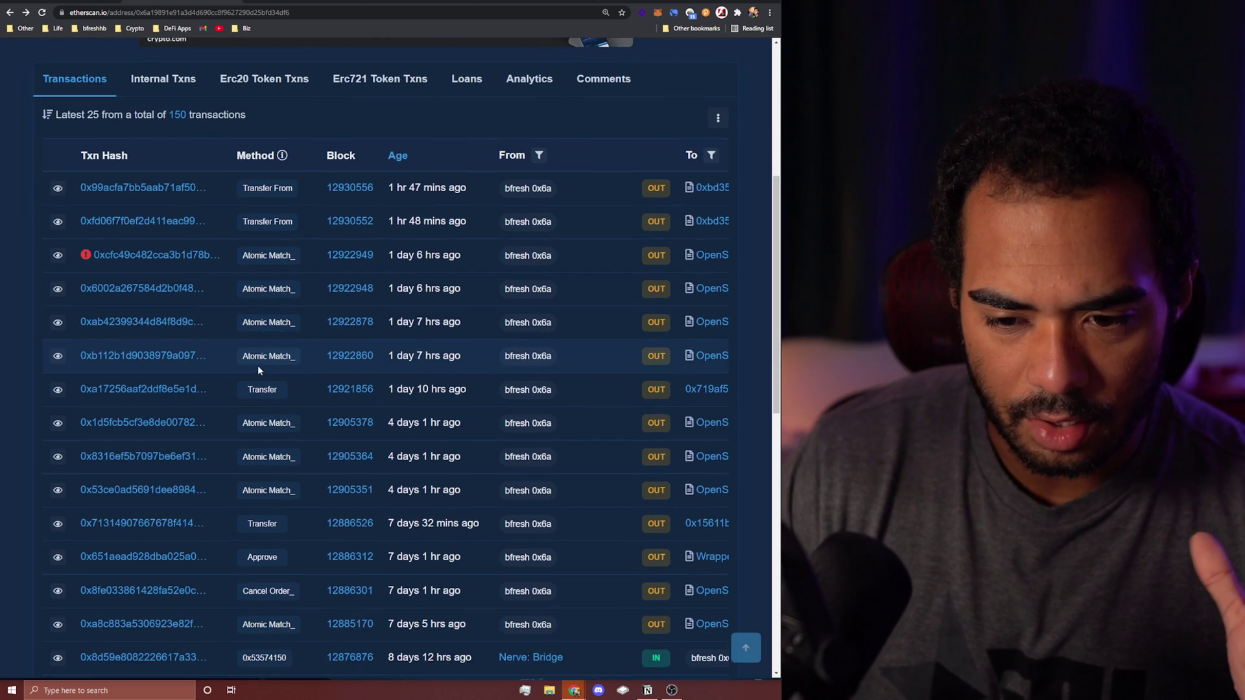
pyautogui.scroll(2, 270, 359)
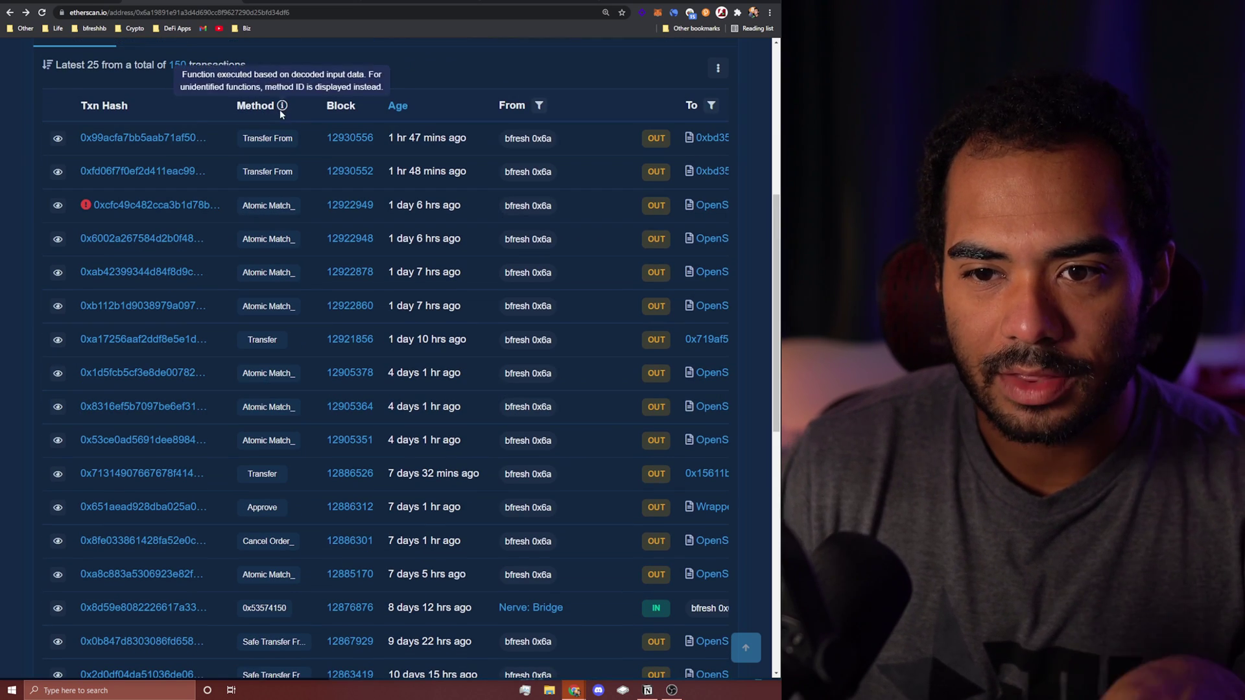
pyautogui.scroll(-3, 280, 169)
# Step: Review the wallet's Compound assets under Loans, then view its empty Curve pools table
pyautogui.scroll(7, 274, 298)
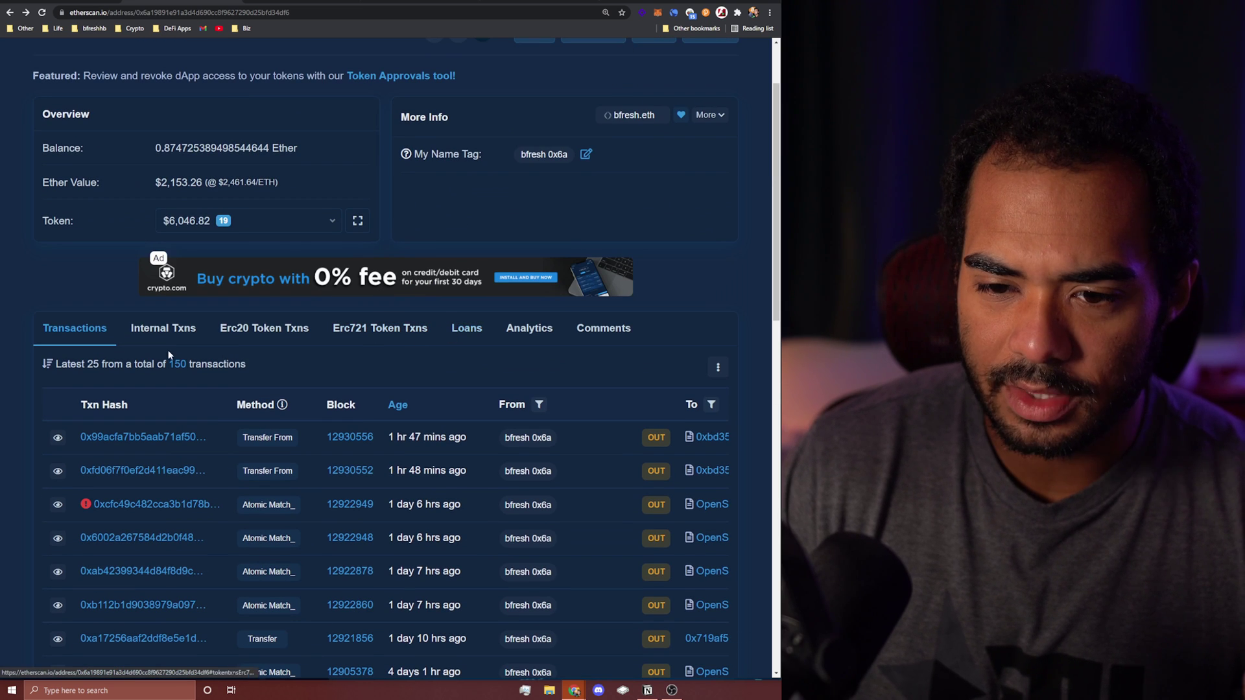
pyautogui.click(458, 330)
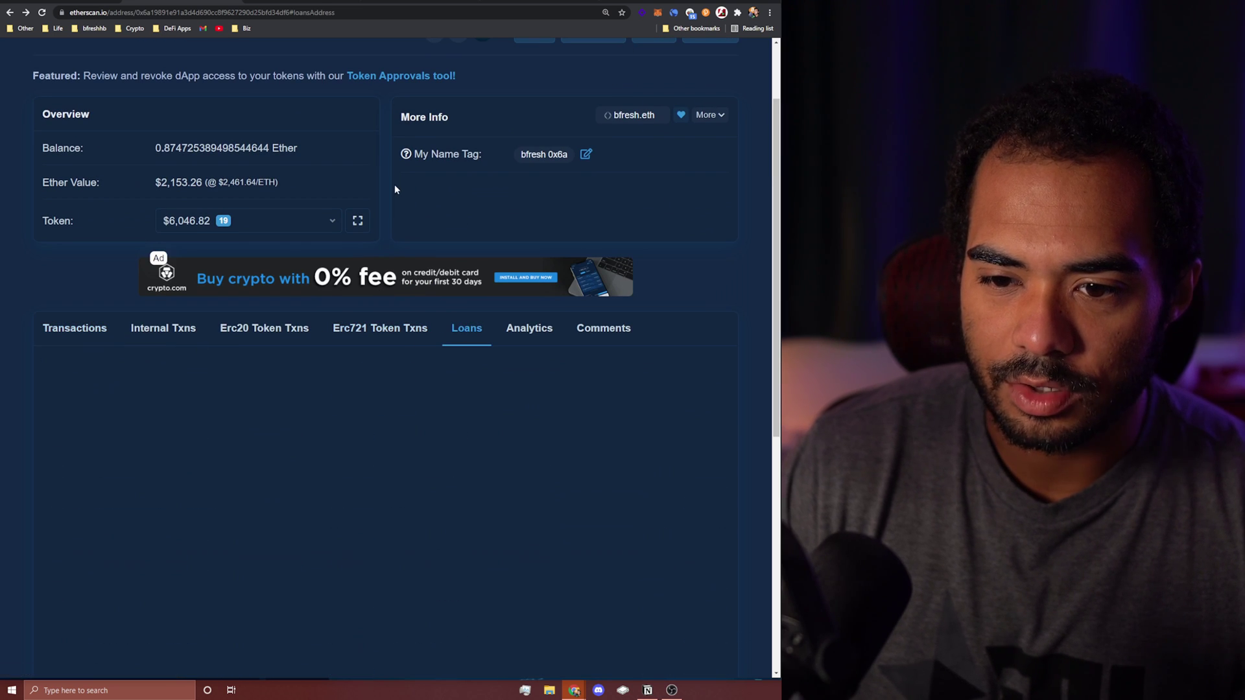
pyautogui.scroll(-3, 394, 188)
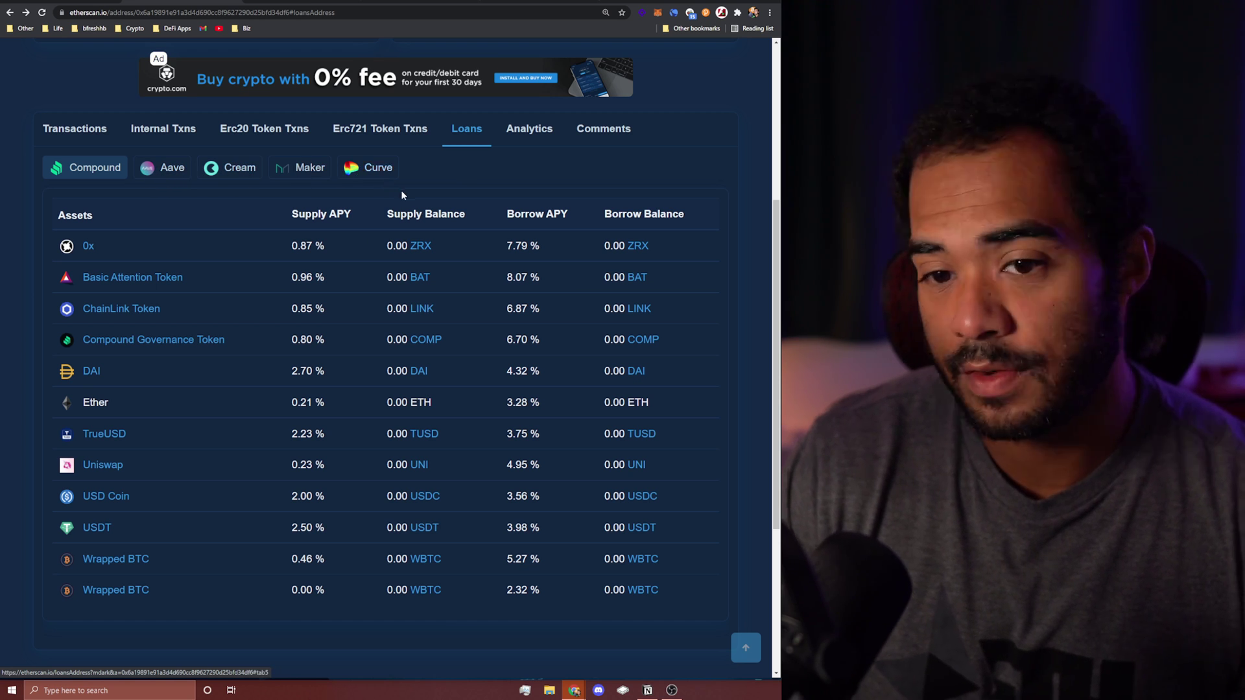
pyautogui.scroll(-3, 438, 180)
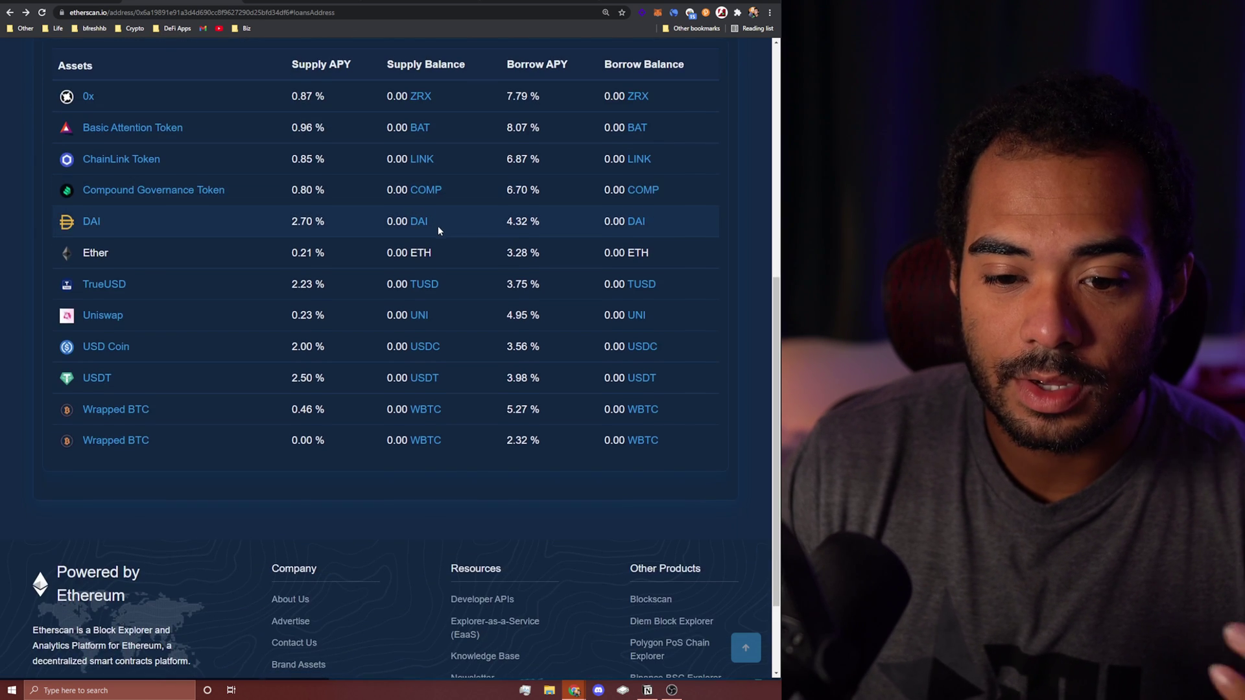
pyautogui.scroll(2, 437, 227)
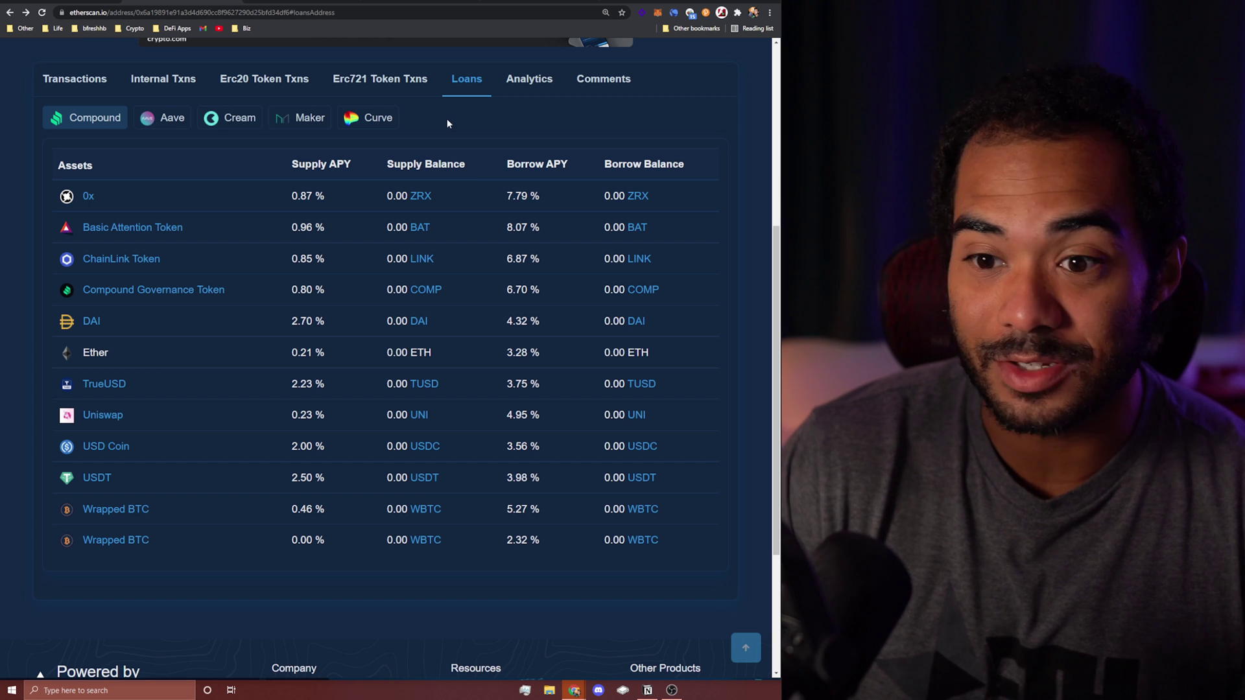
pyautogui.click(370, 118)
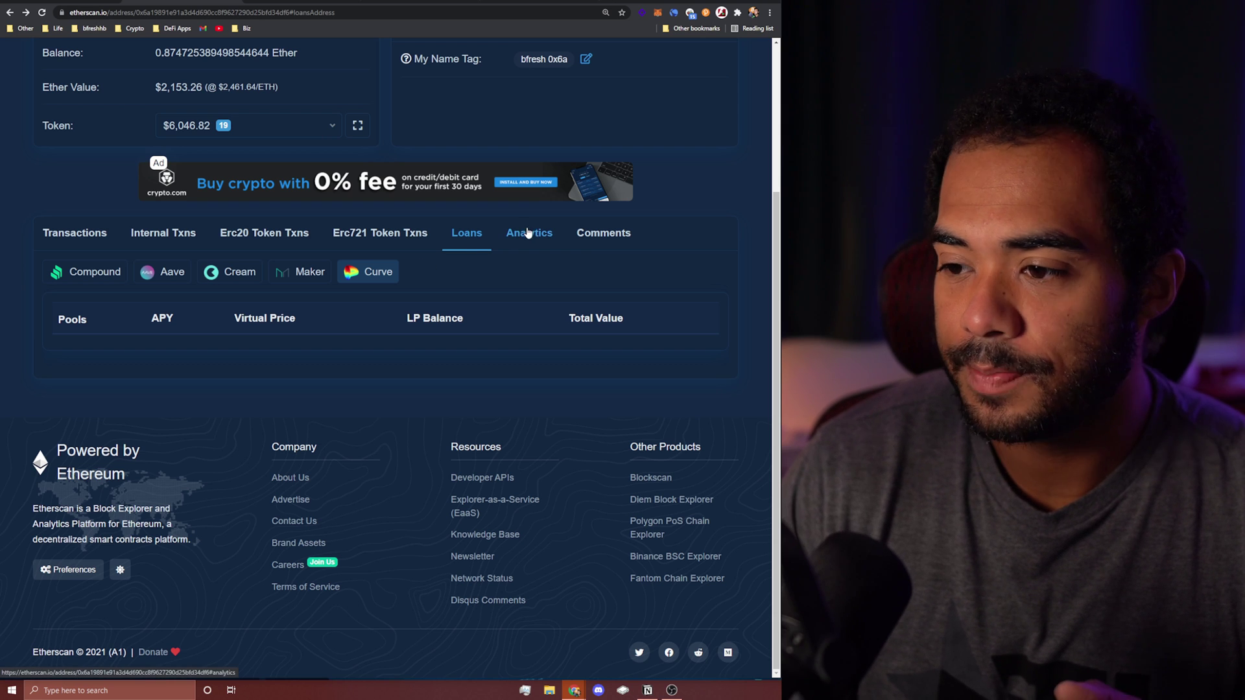
# Step: View the wallet's Ether Balance, Transactions and TxnFees analytics charts
pyautogui.click(528, 233)
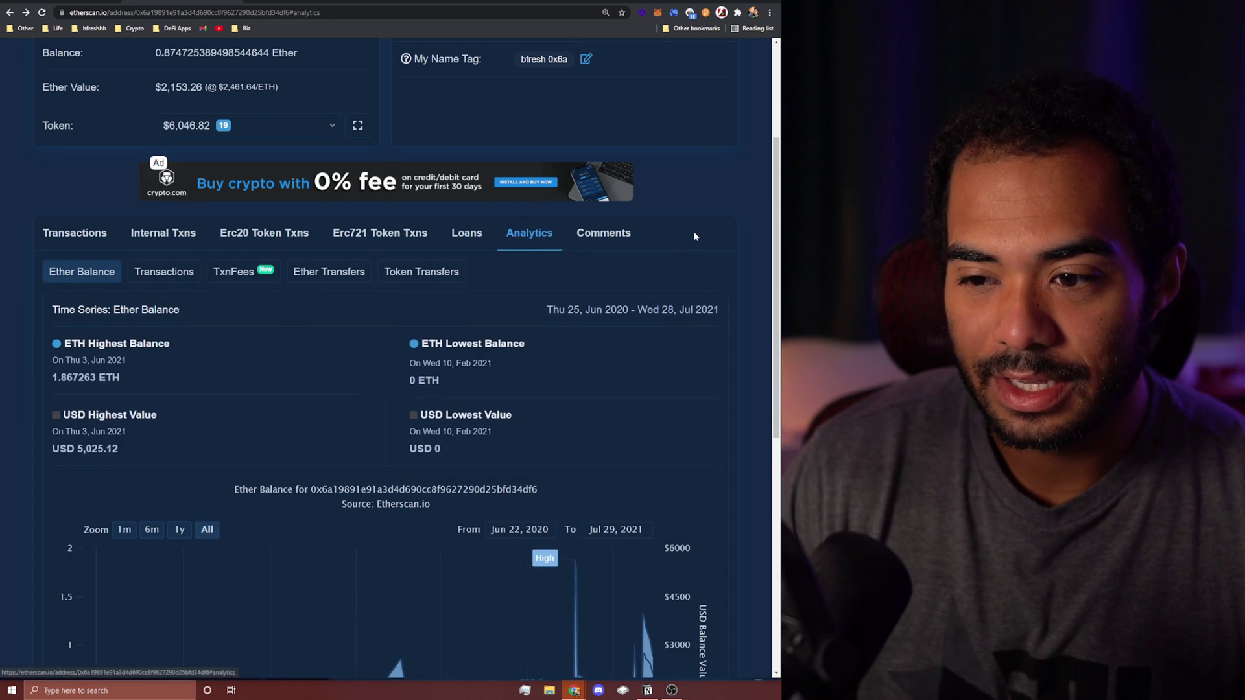
pyautogui.scroll(-2, 694, 236)
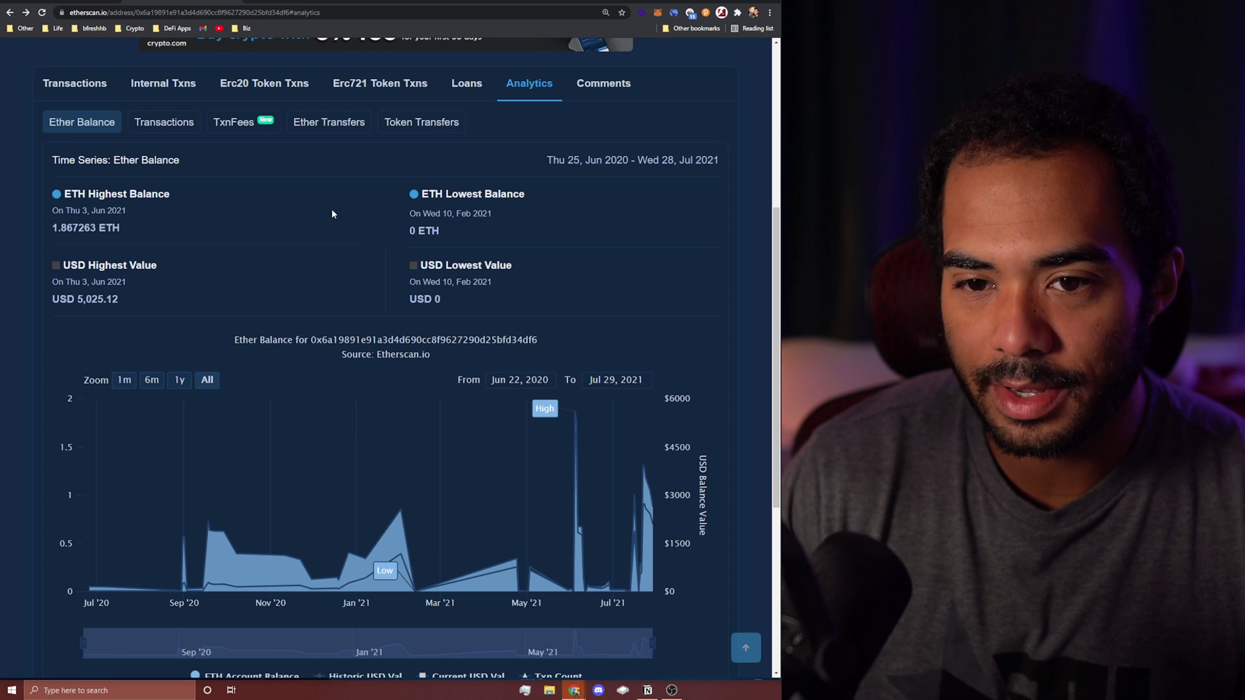
pyautogui.click(168, 123)
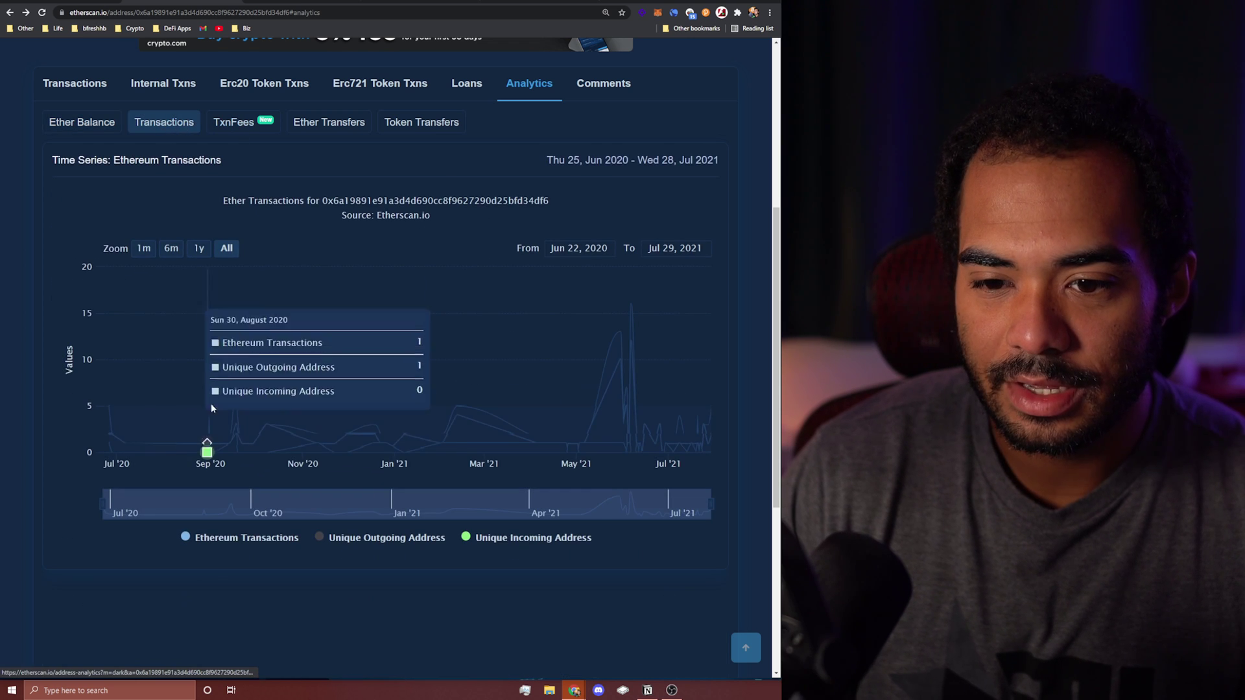
pyautogui.click(249, 129)
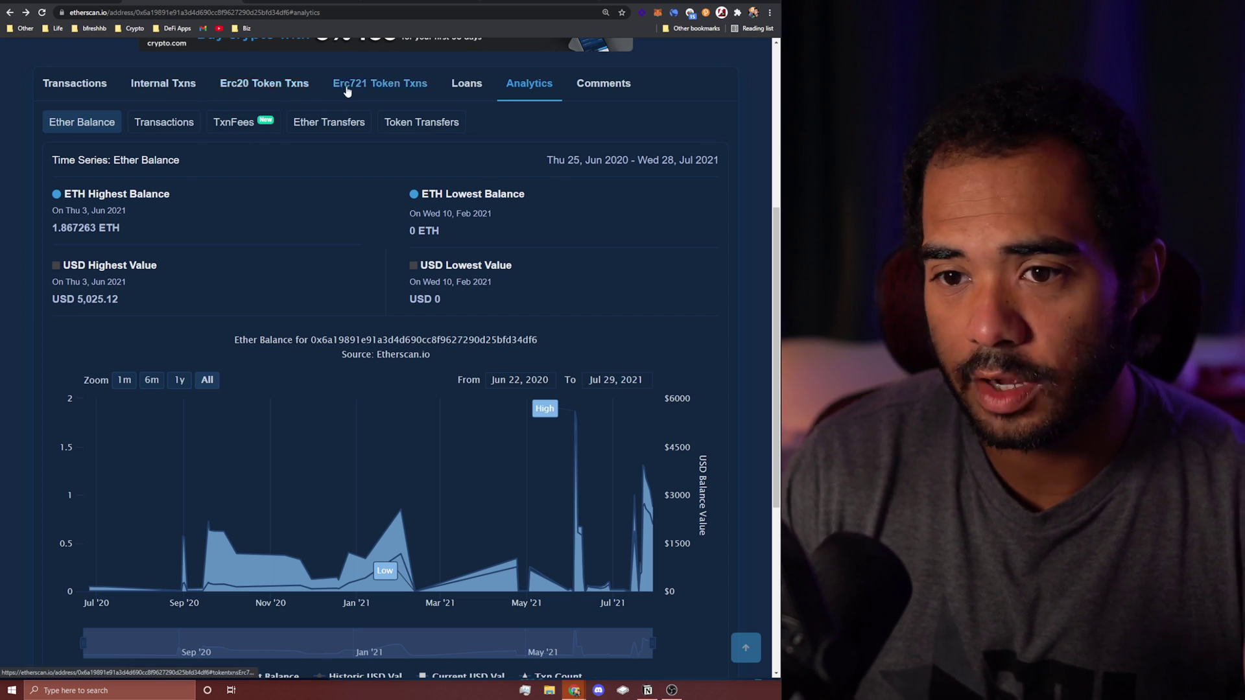
# Step: Open the wallet's Comments tab, showing 0 comments, and scroll back to the top
pyautogui.scroll(2, 584, 162)
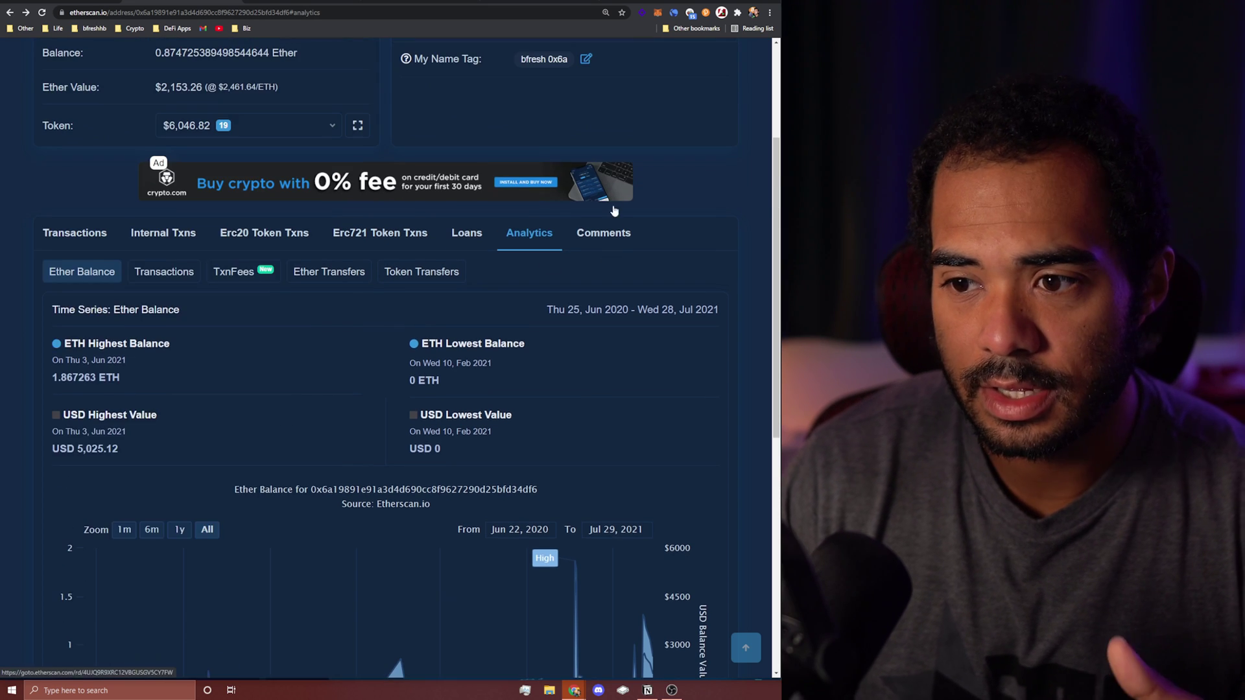
pyautogui.click(610, 232)
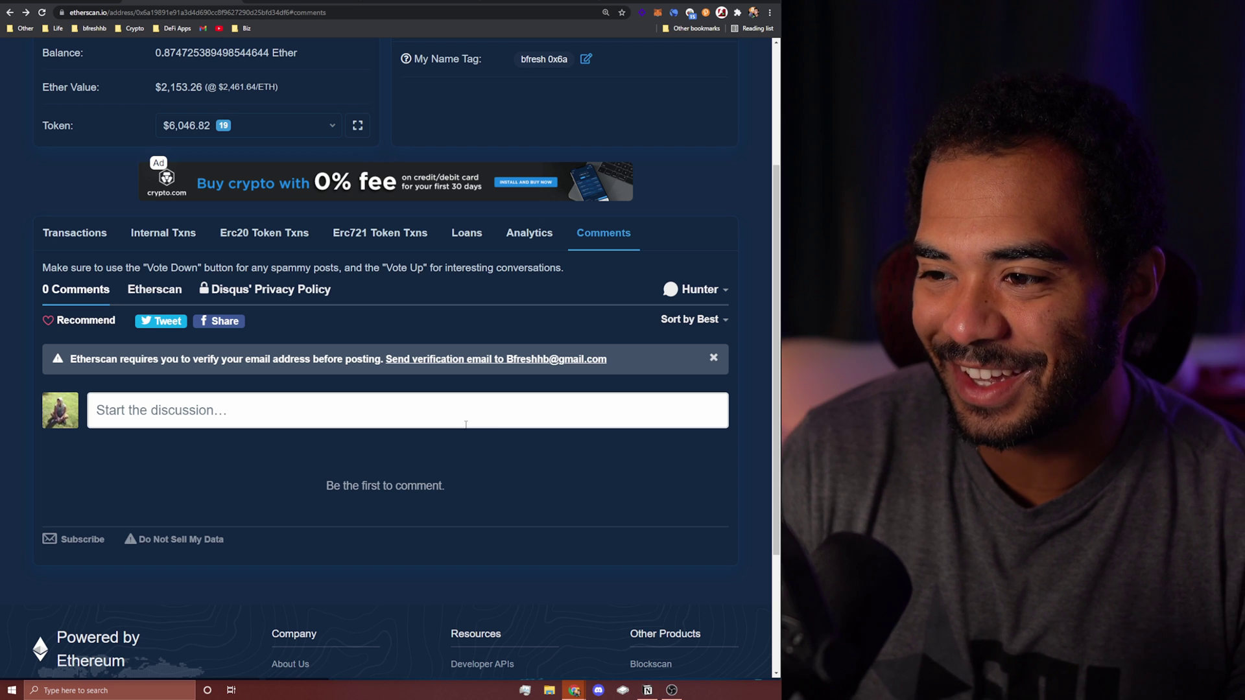
pyautogui.scroll(1, 428, 447)
pyautogui.scroll(3, 414, 459)
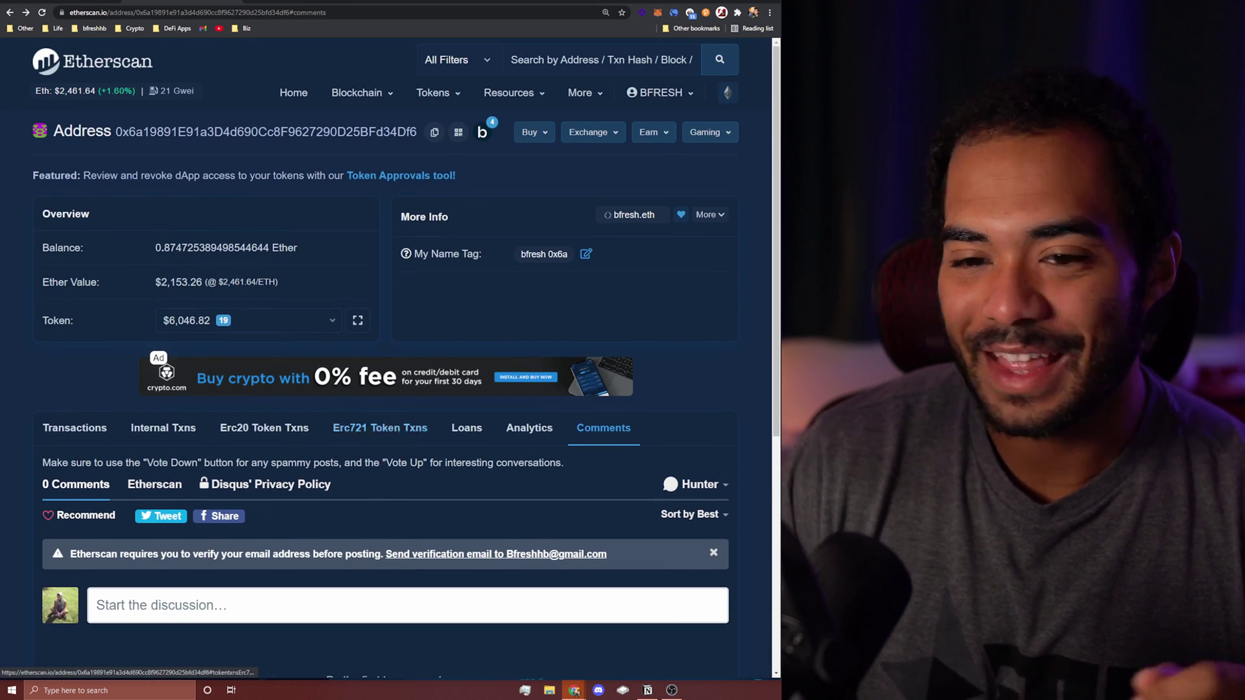
pyautogui.click(75, 429)
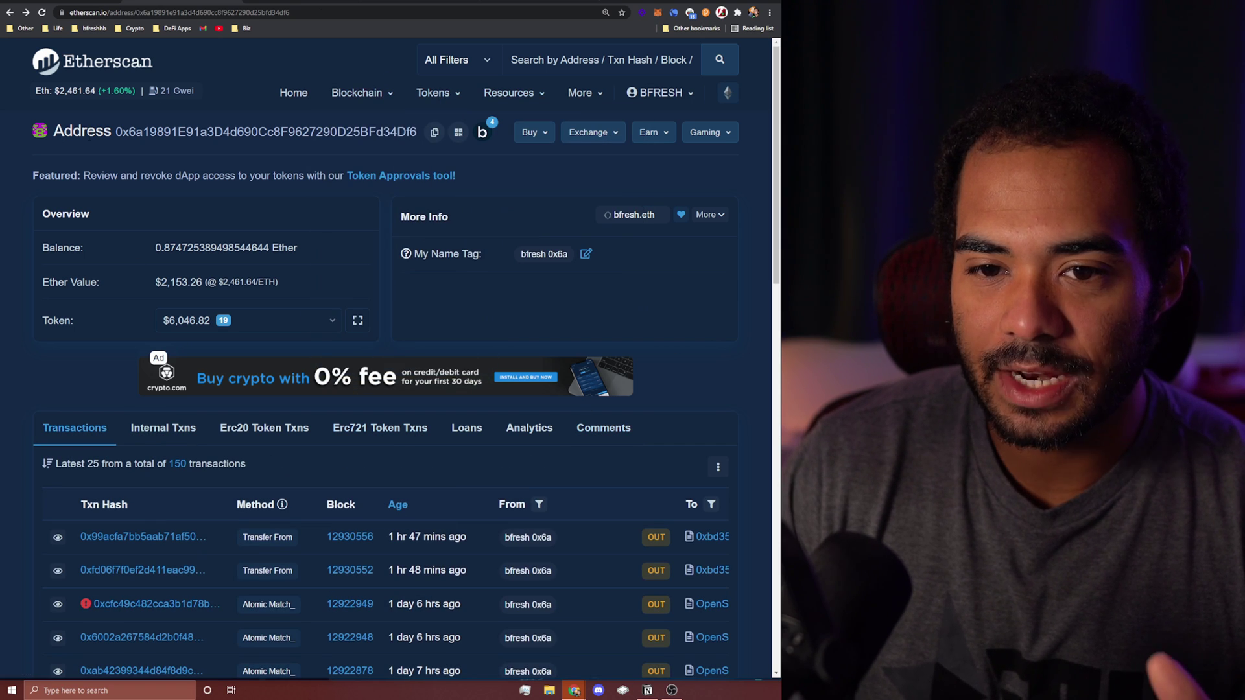
pyautogui.click(264, 319)
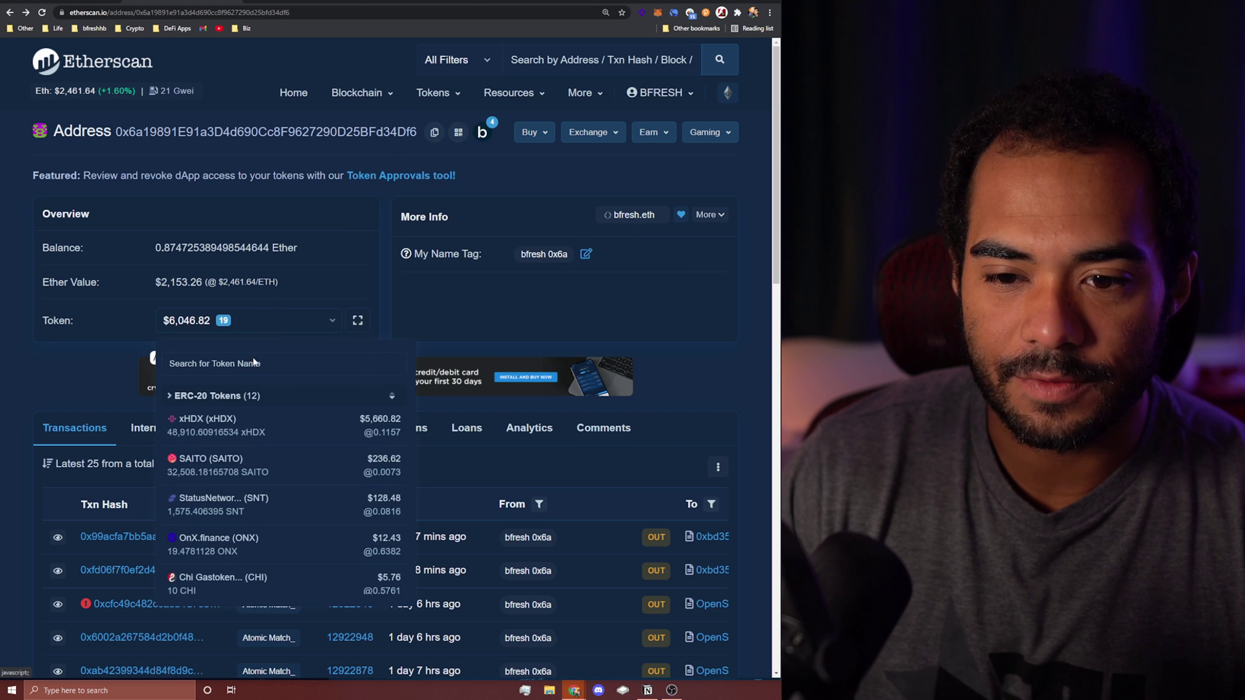
pyautogui.scroll(-5, 220, 454)
pyautogui.click(658, 289)
pyautogui.scroll(-3, 194, 389)
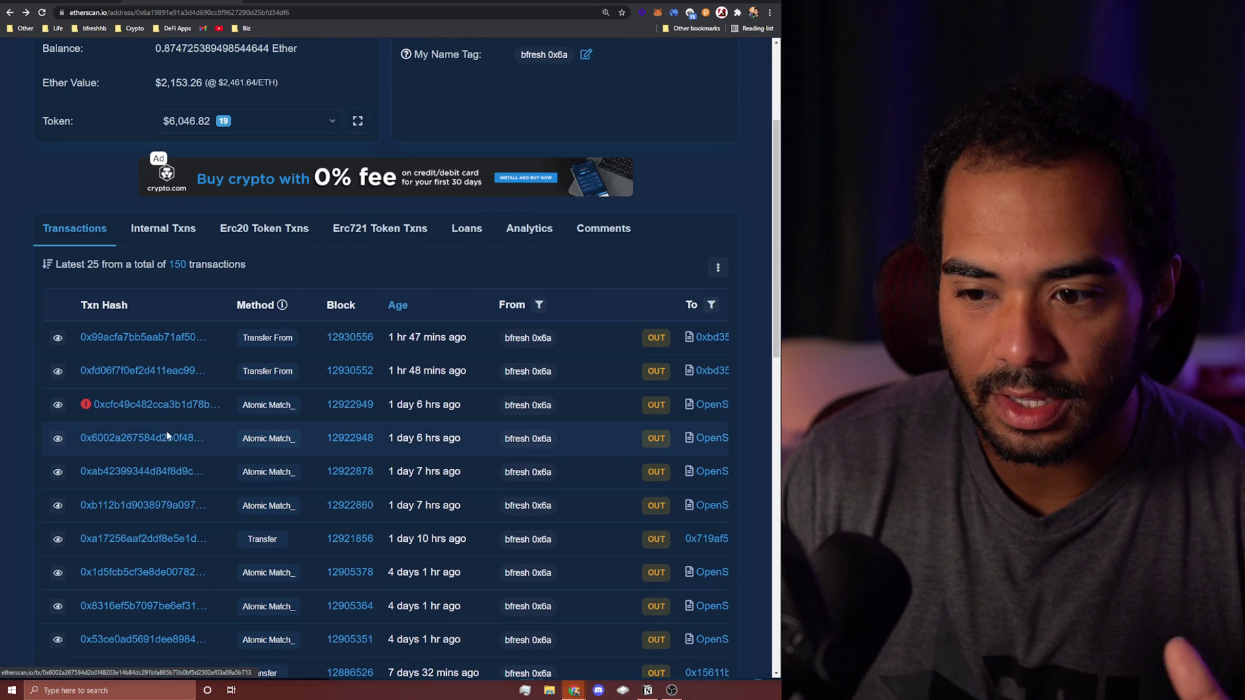
pyautogui.scroll(2, 93, 485)
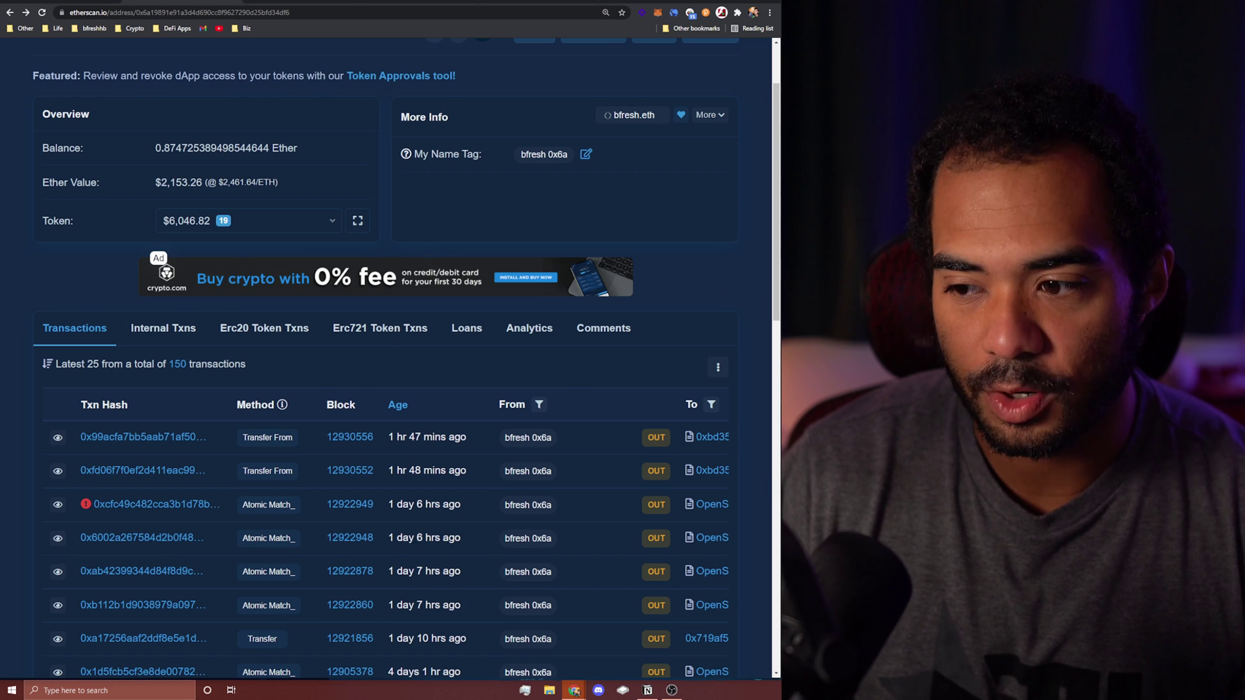
pyautogui.scroll(2, 436, 254)
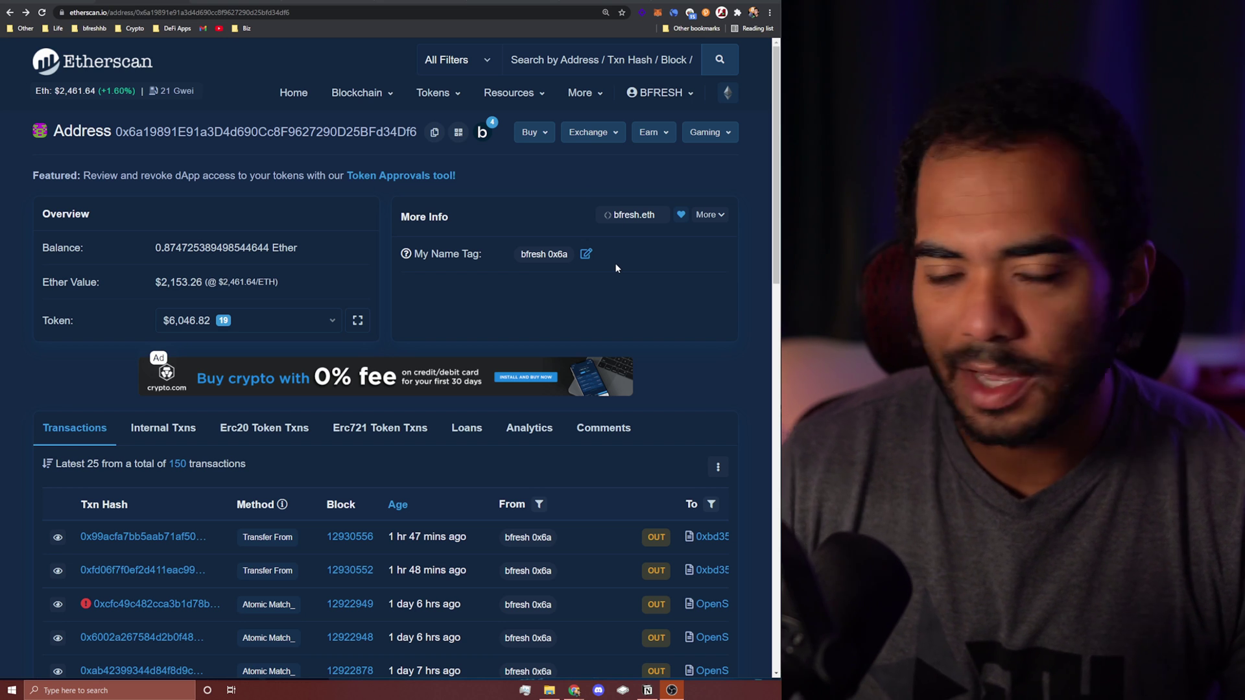
# Step: Switch to the ens.domains tab, then on to the OpenSea profile tab
pyautogui.click(250, 2)
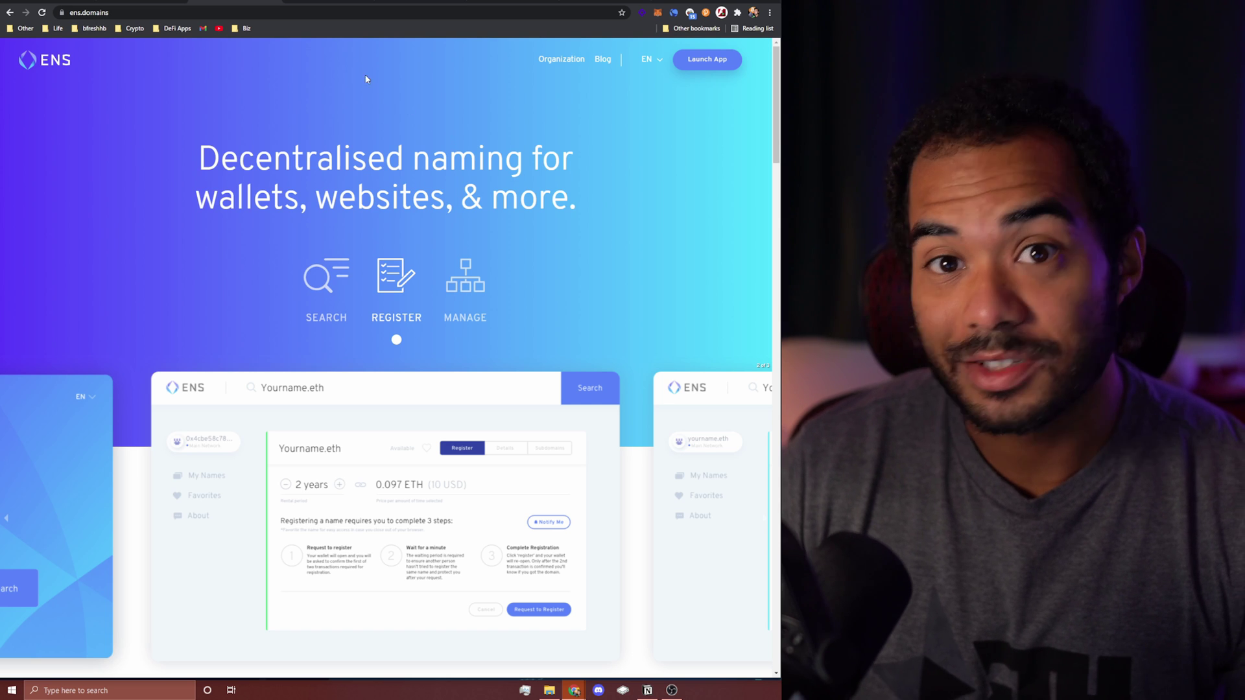
pyautogui.hotkey('ctrl', 'Tab')
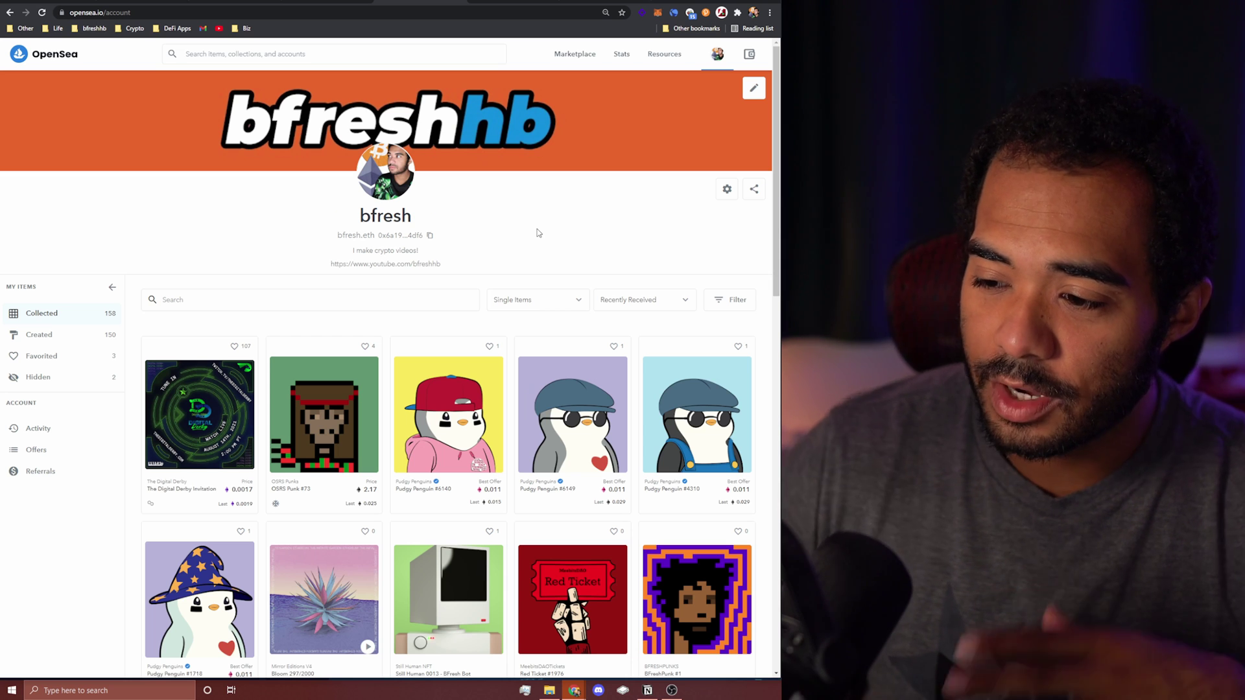
# Step: Send Pudgy Penguin #6140 to the recipient's ENS name through OpenSea's Transfer form
pyautogui.scroll(-2, 648, 259)
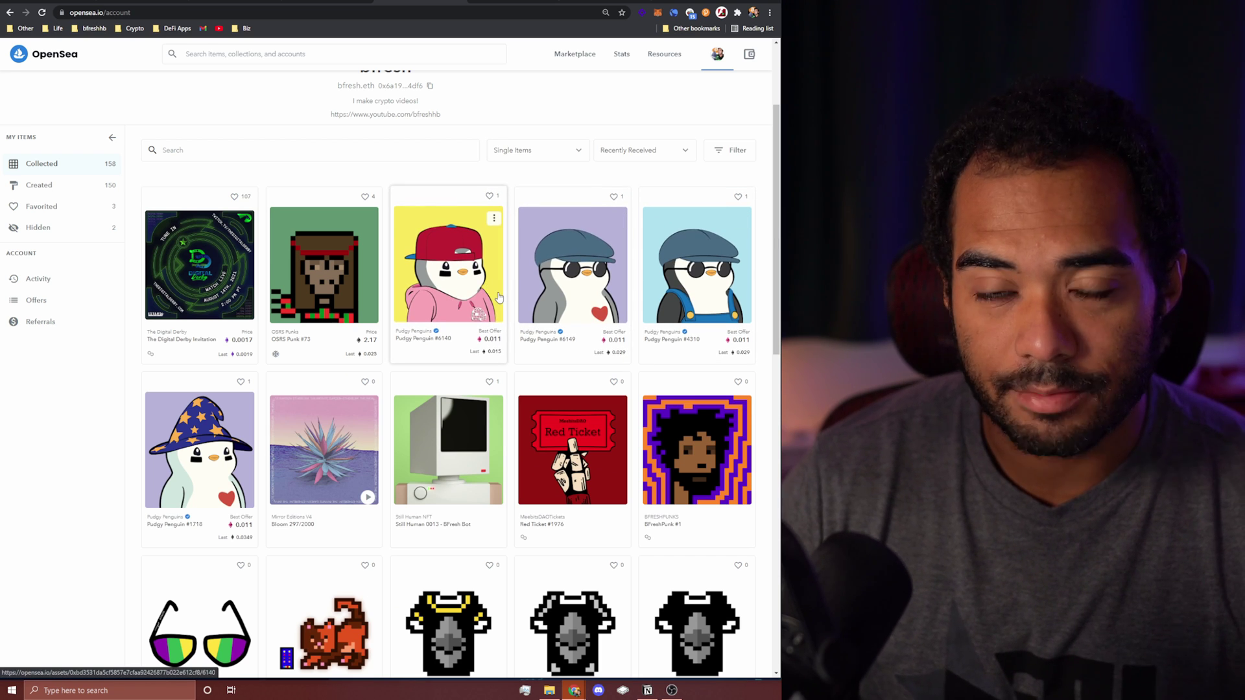
pyautogui.click(460, 288)
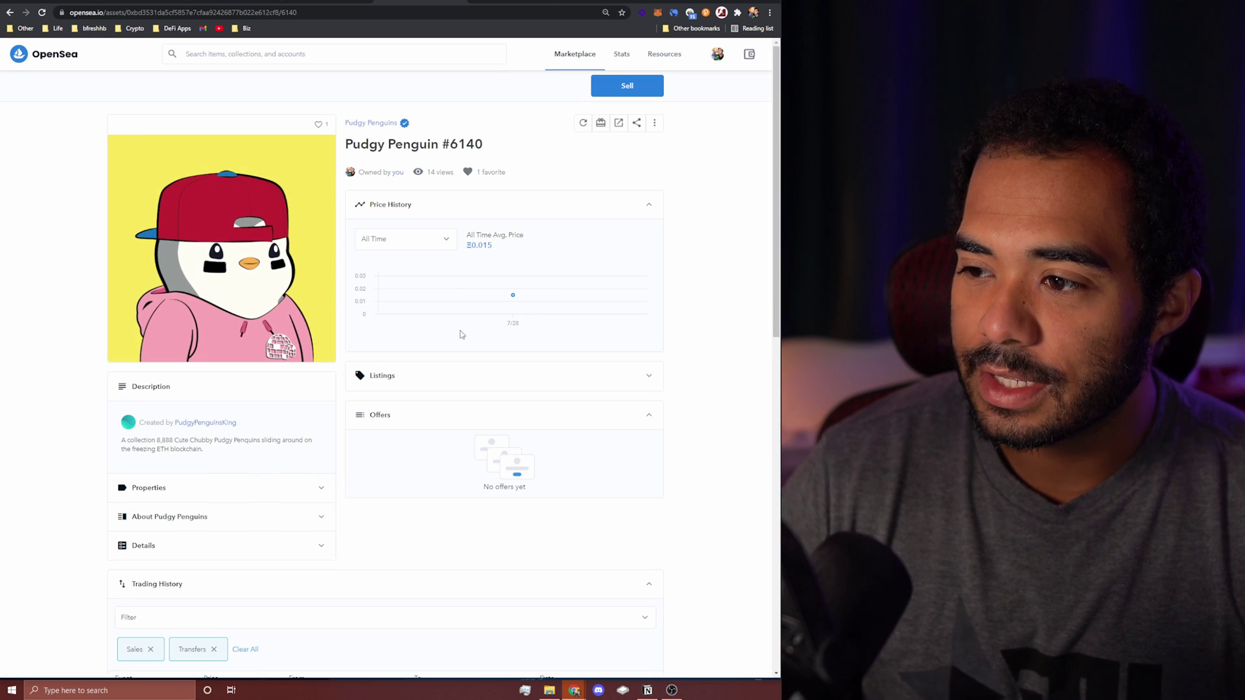
pyautogui.click(601, 123)
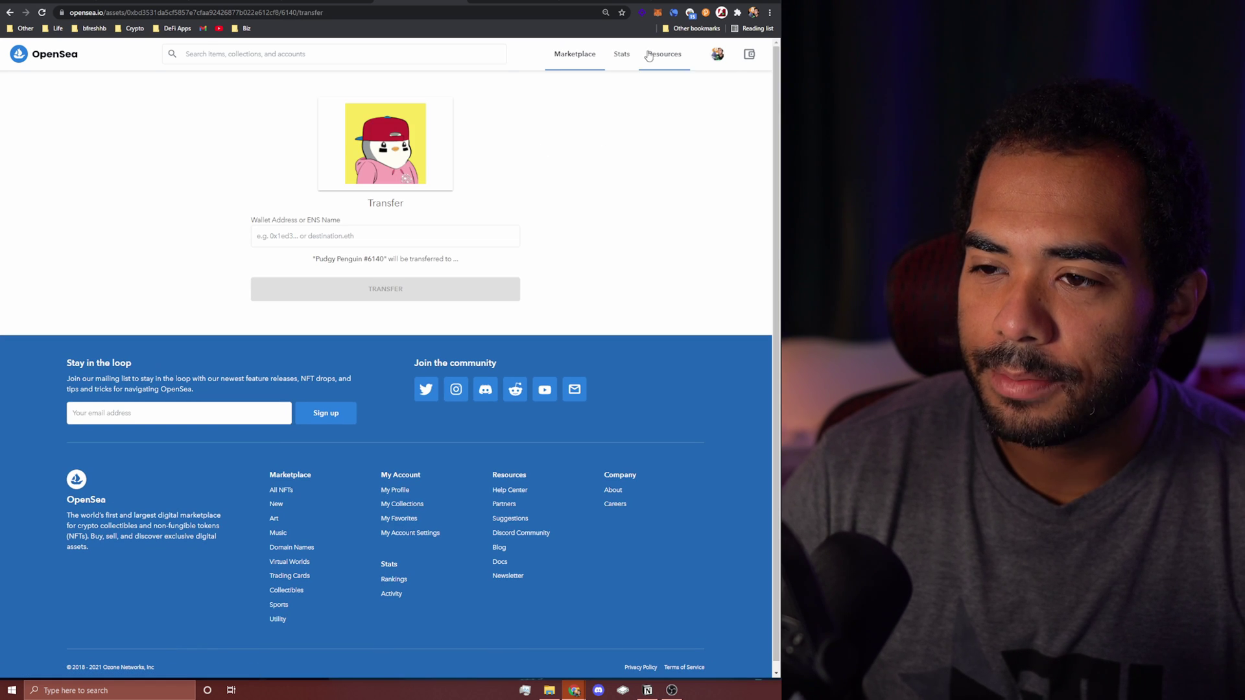
pyautogui.click(448, 236)
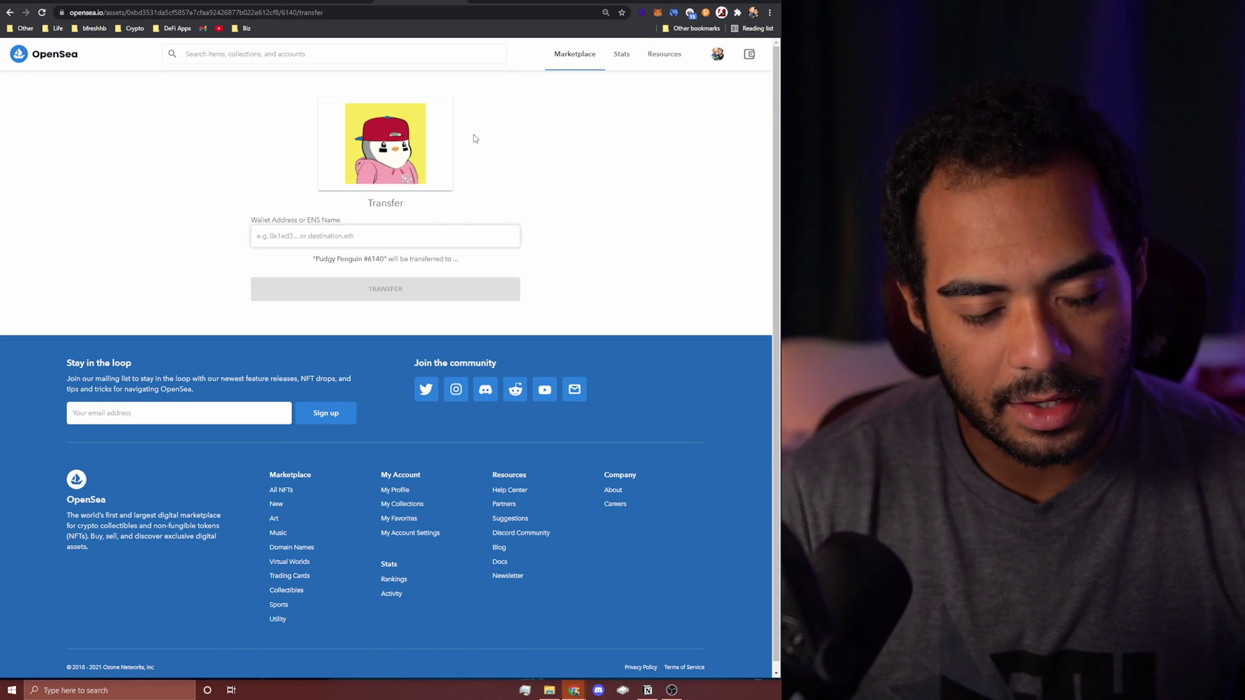
pyautogui.write('oceam')
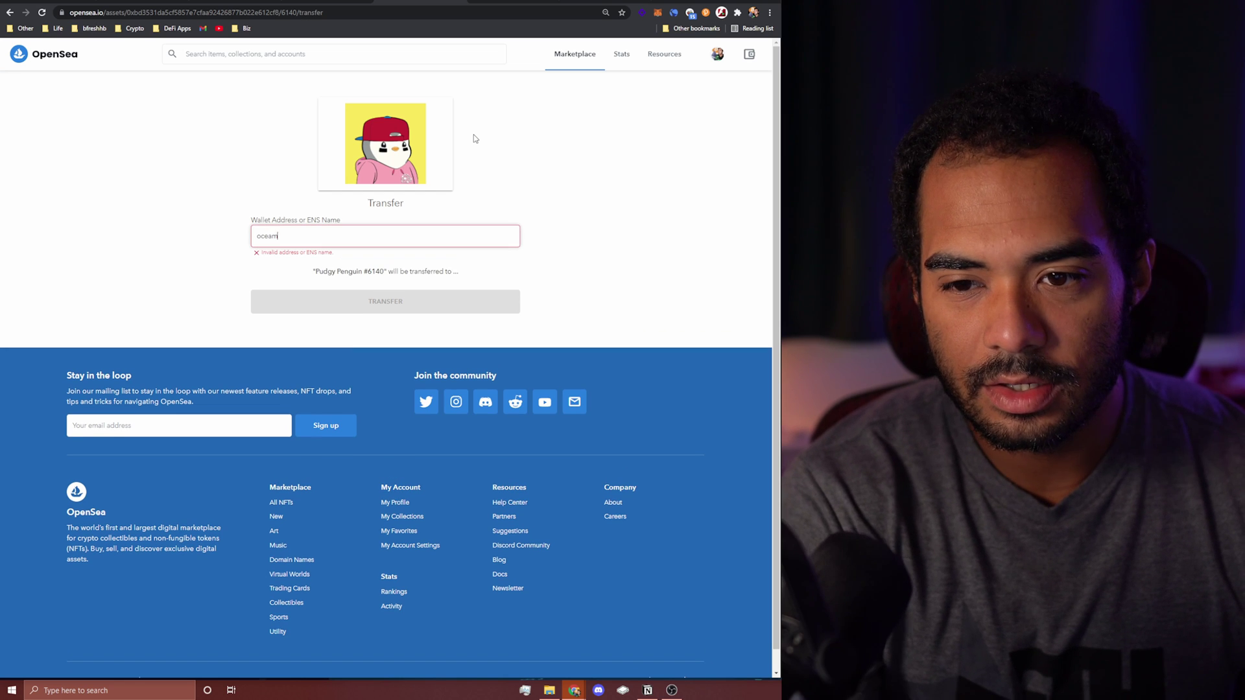
pyautogui.press('BackSpace')
pyautogui.write('nman.eth')
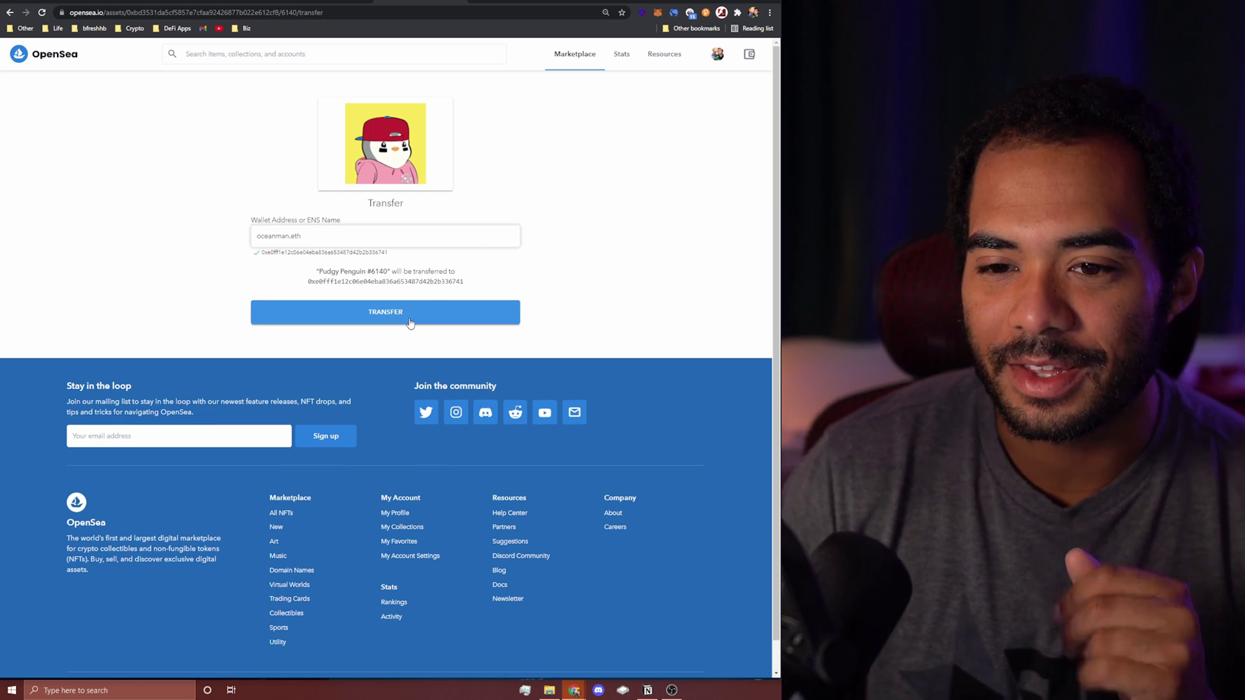
pyautogui.click(410, 323)
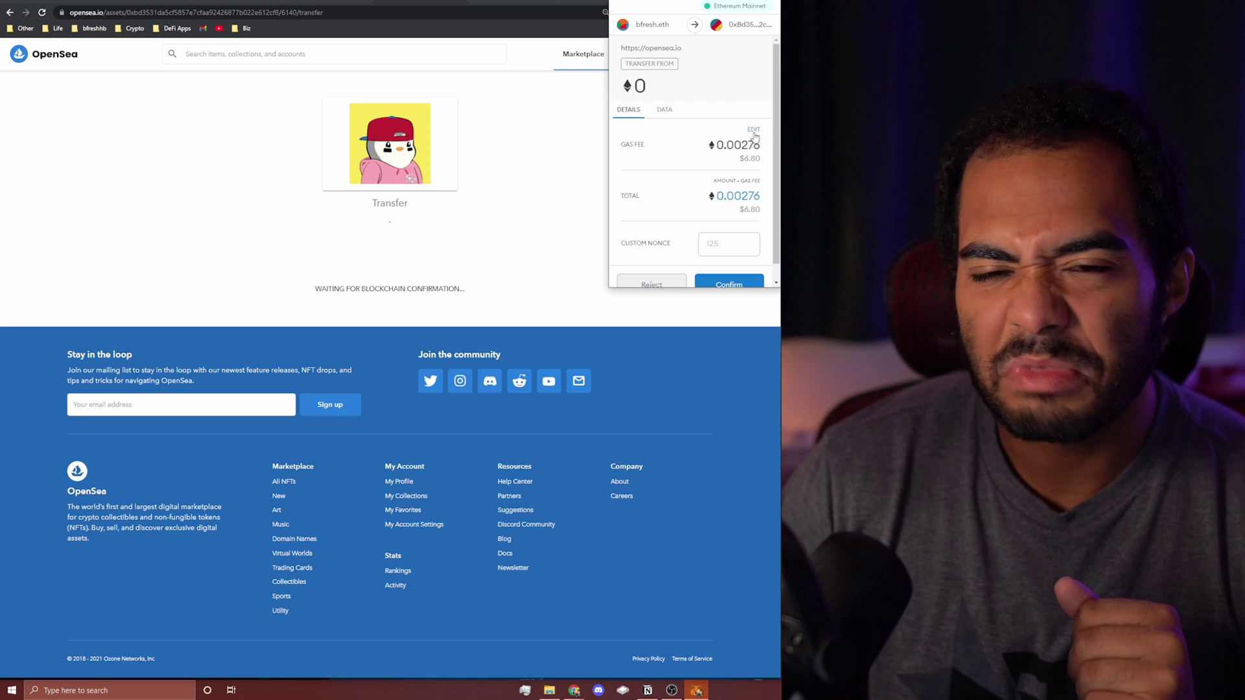
# Step: Approve the transfer at the Slow 0.002318 ETH gas fee and view it pending on Etherscan
pyautogui.click(753, 130)
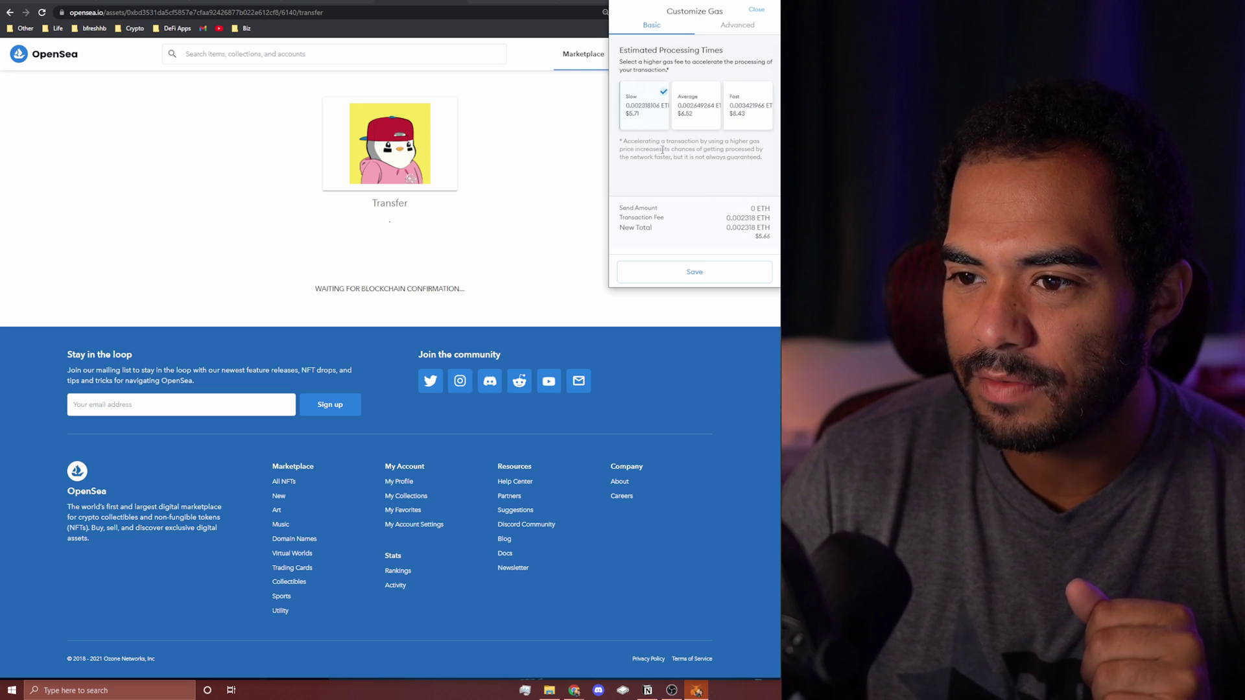
pyautogui.click(677, 273)
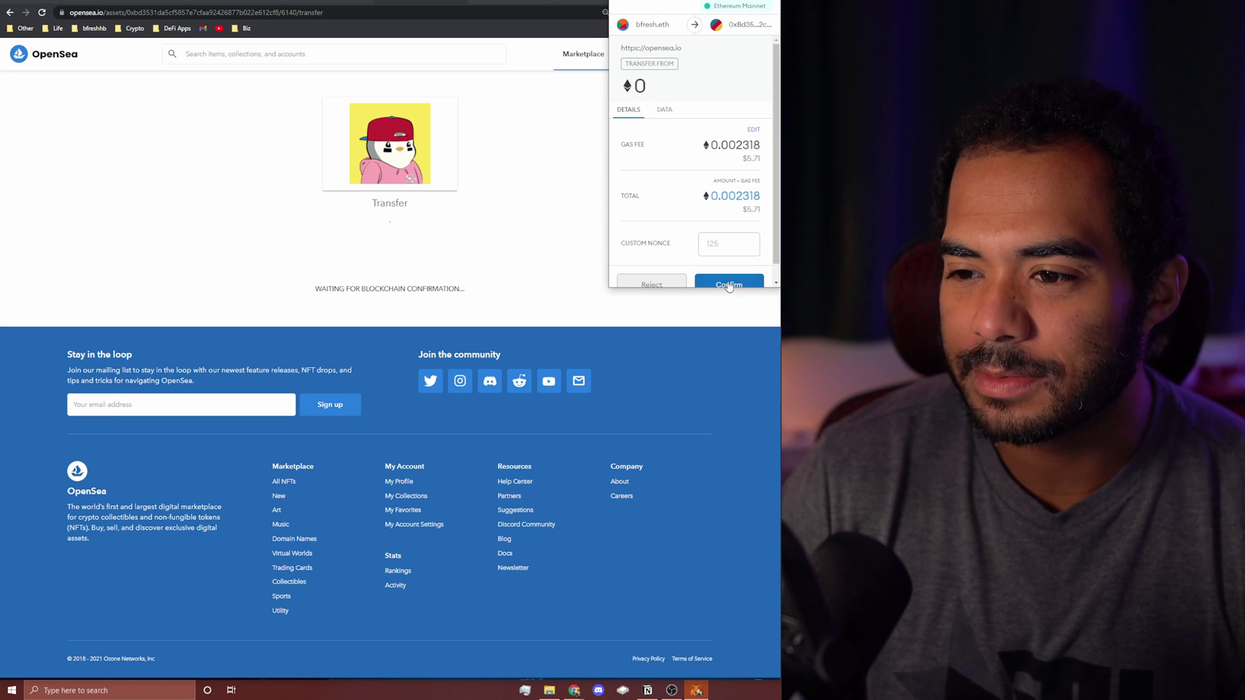
pyautogui.click(729, 284)
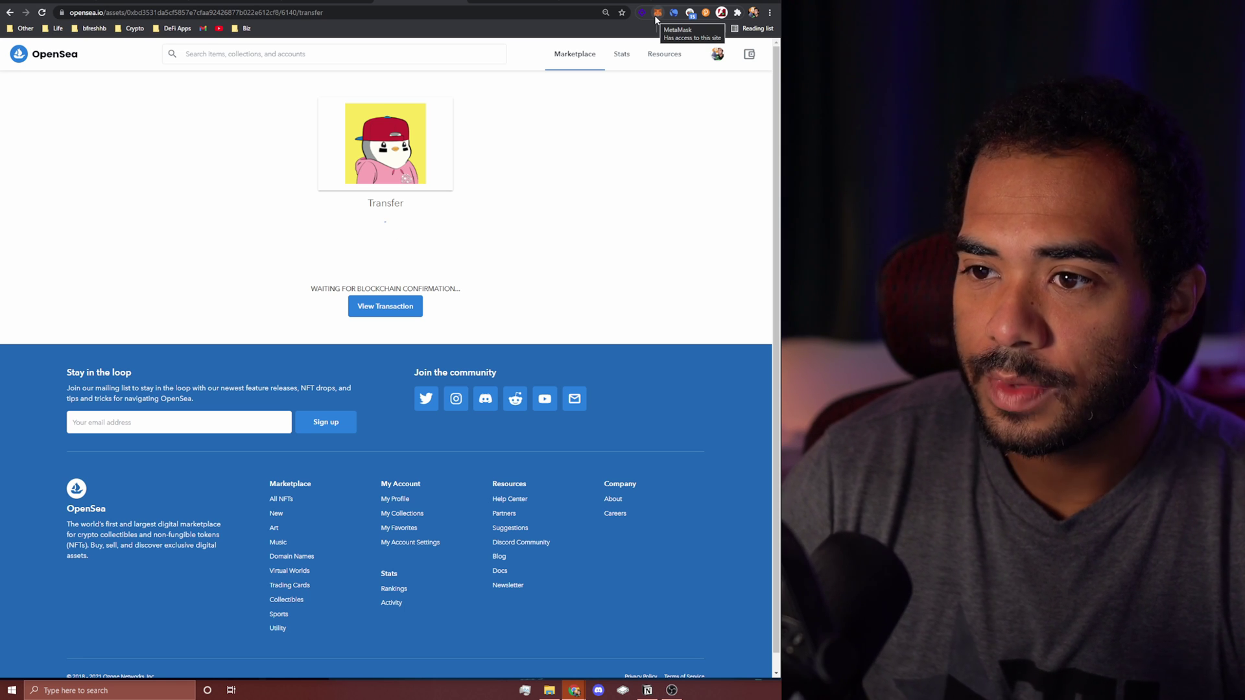
pyautogui.click(657, 12)
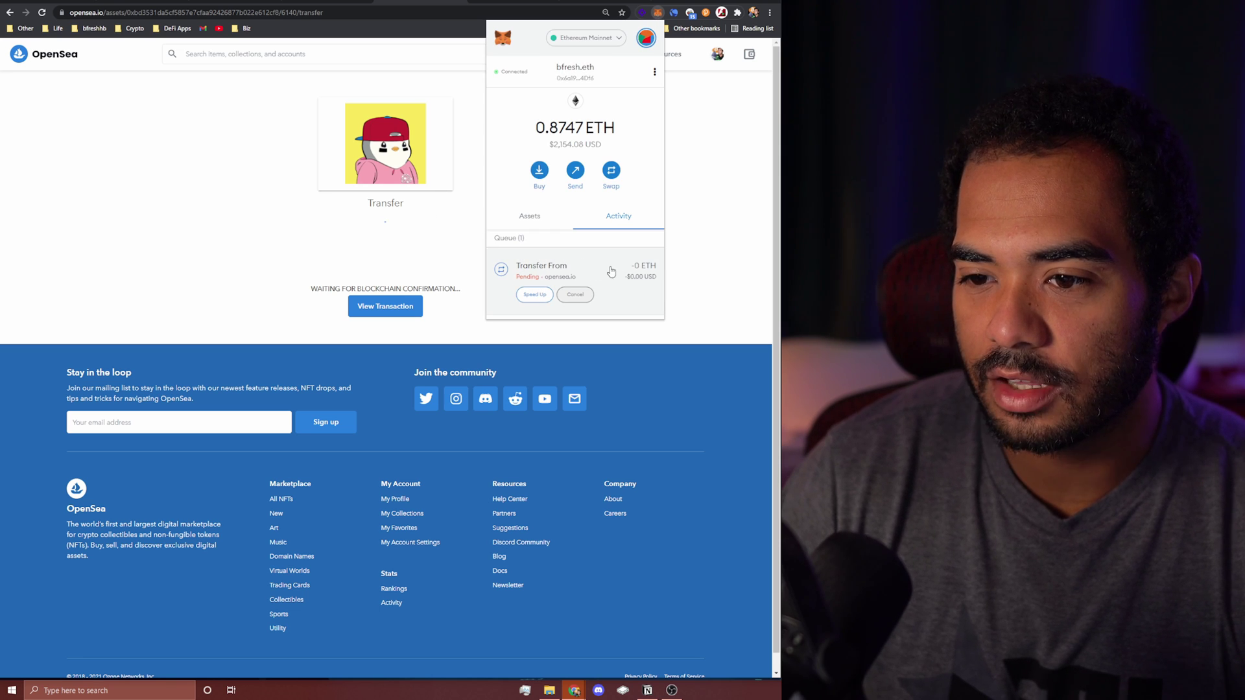
pyautogui.click(386, 306)
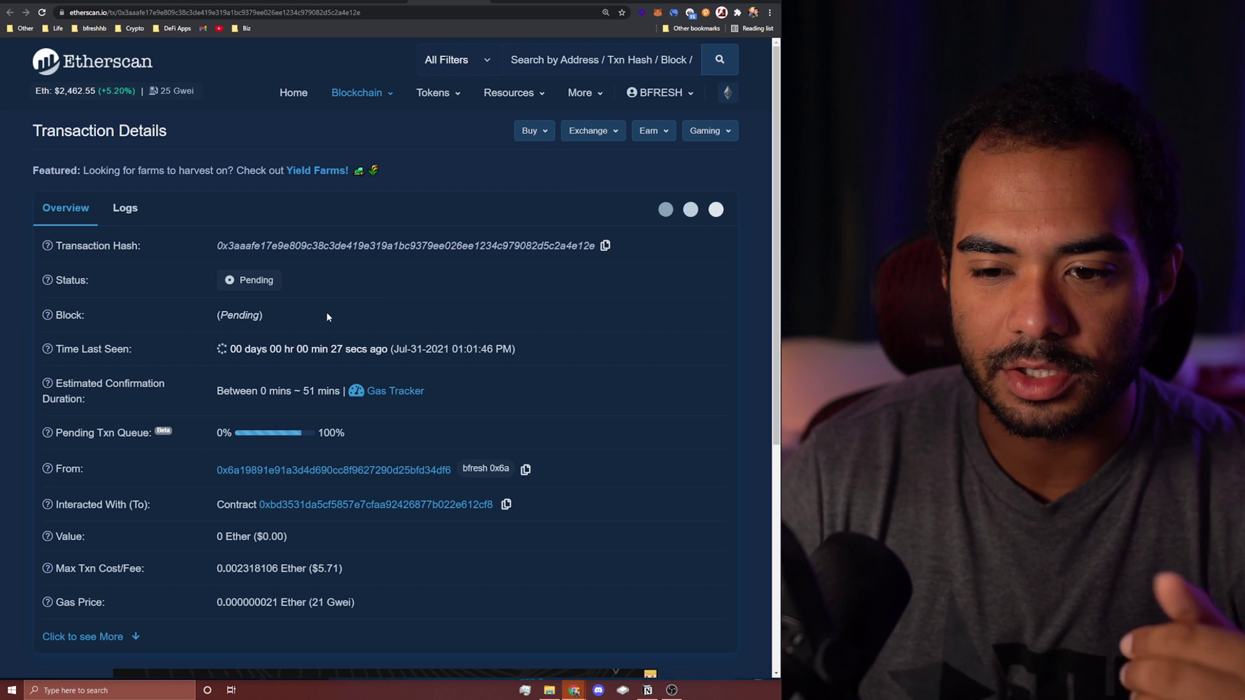
pyautogui.scroll(-2, 327, 316)
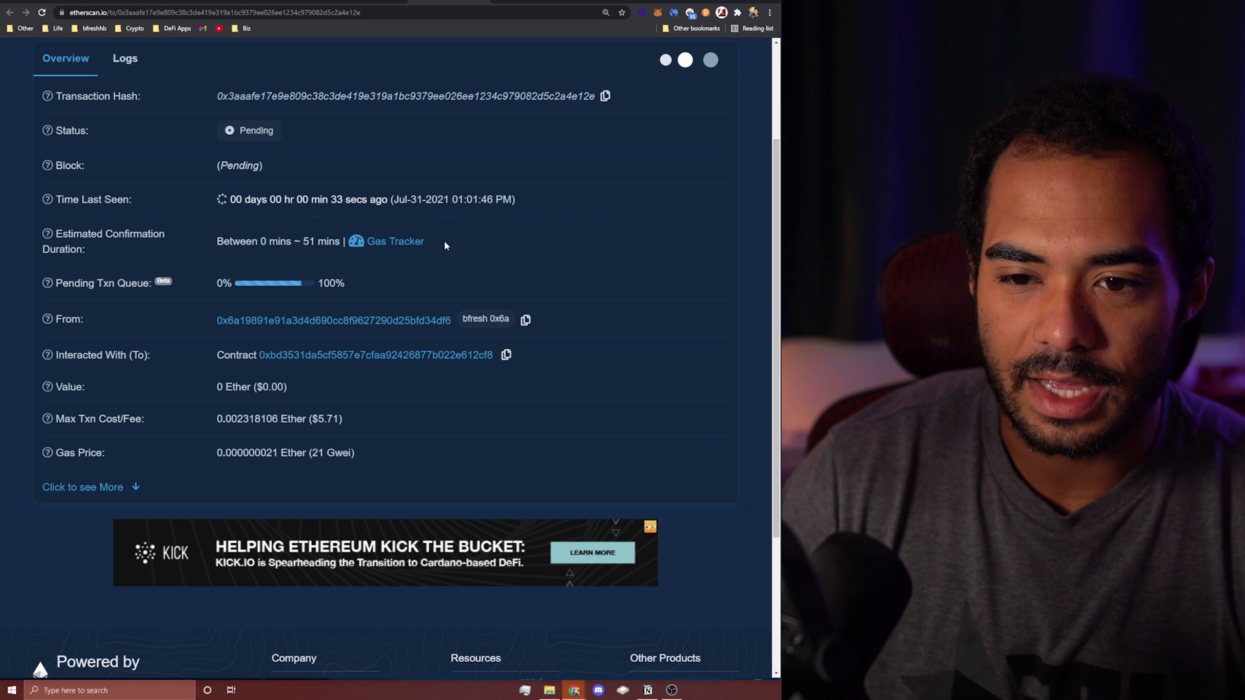
pyautogui.moveTo(279, 241)
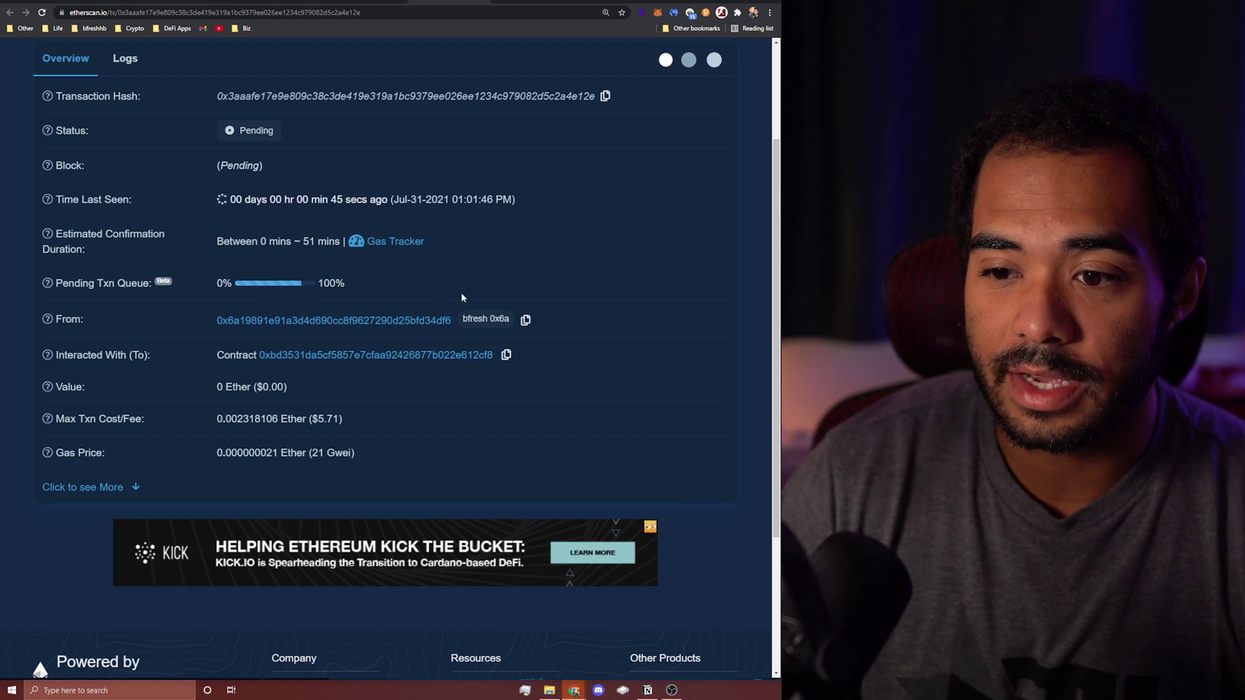
pyautogui.scroll(2, 480, 302)
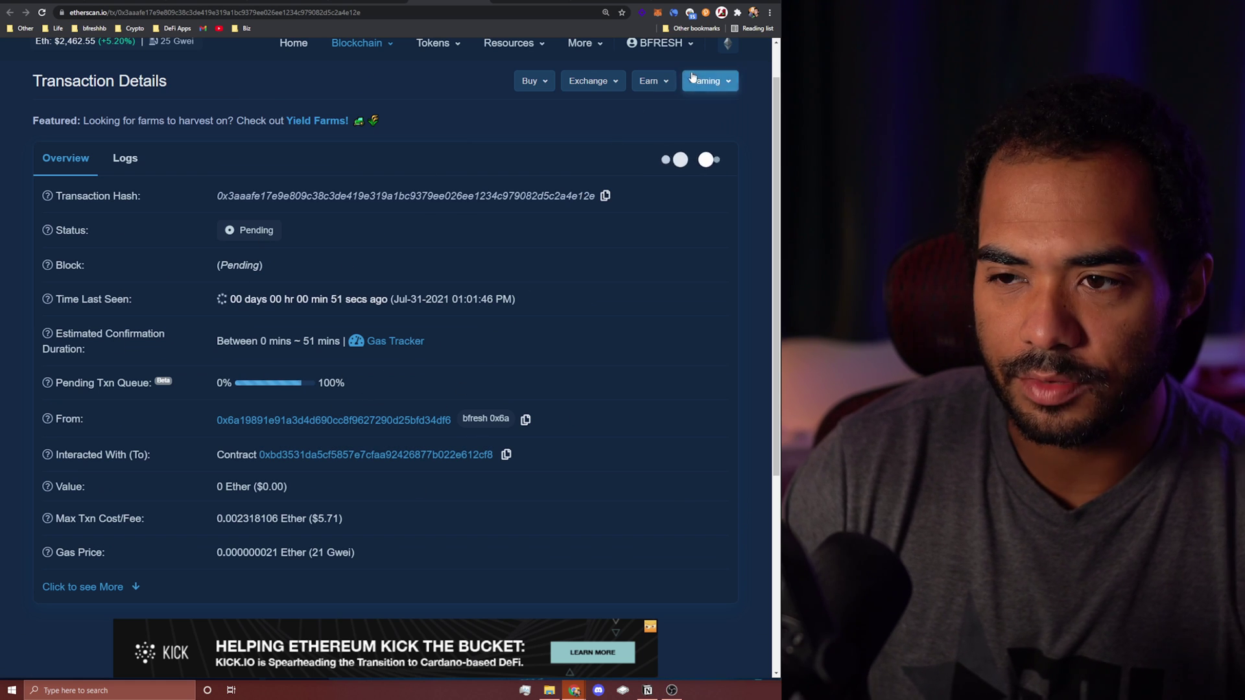
# Step: Speed up the pending NFT transfer in MetaMask with the Fast gas option
pyautogui.click(657, 12)
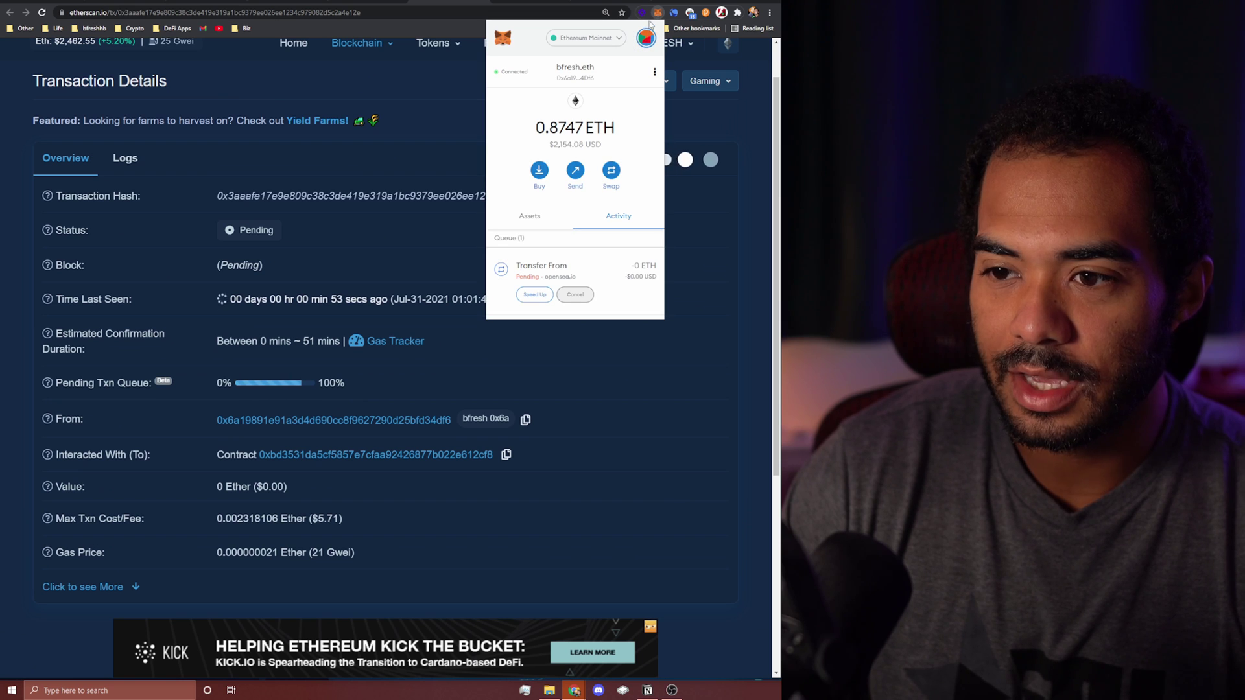
pyautogui.scroll(-4, 617, 266)
pyautogui.scroll(2, 551, 246)
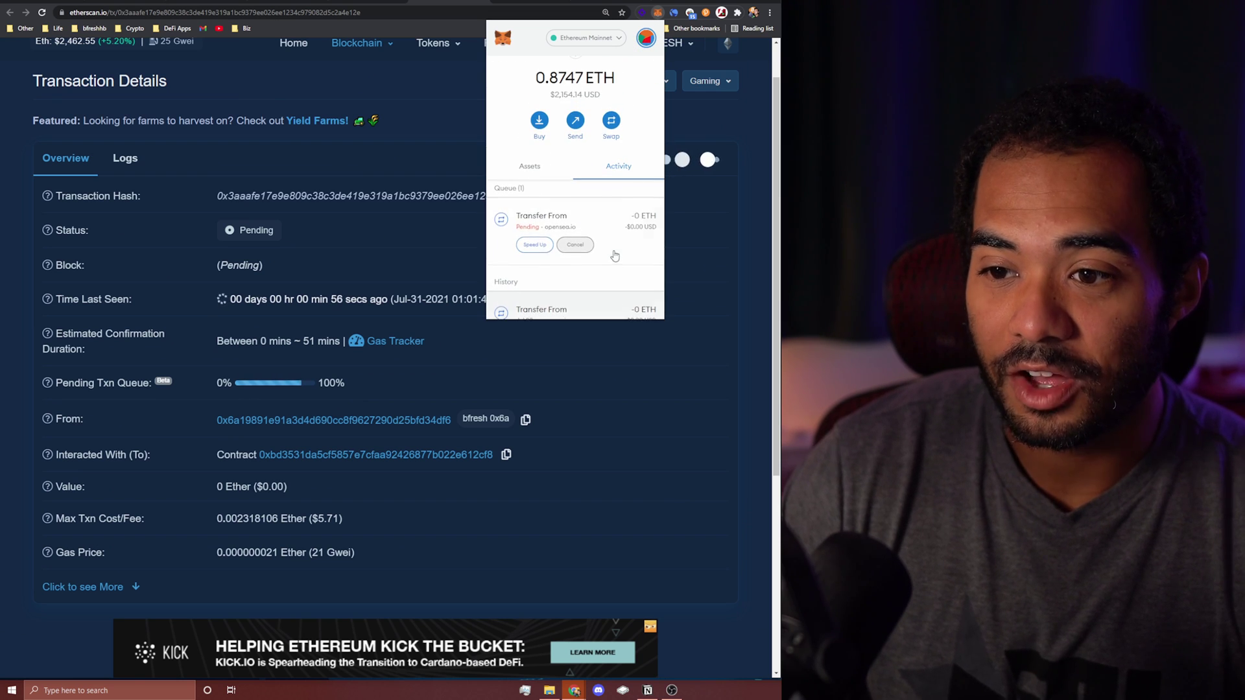
pyautogui.click(536, 245)
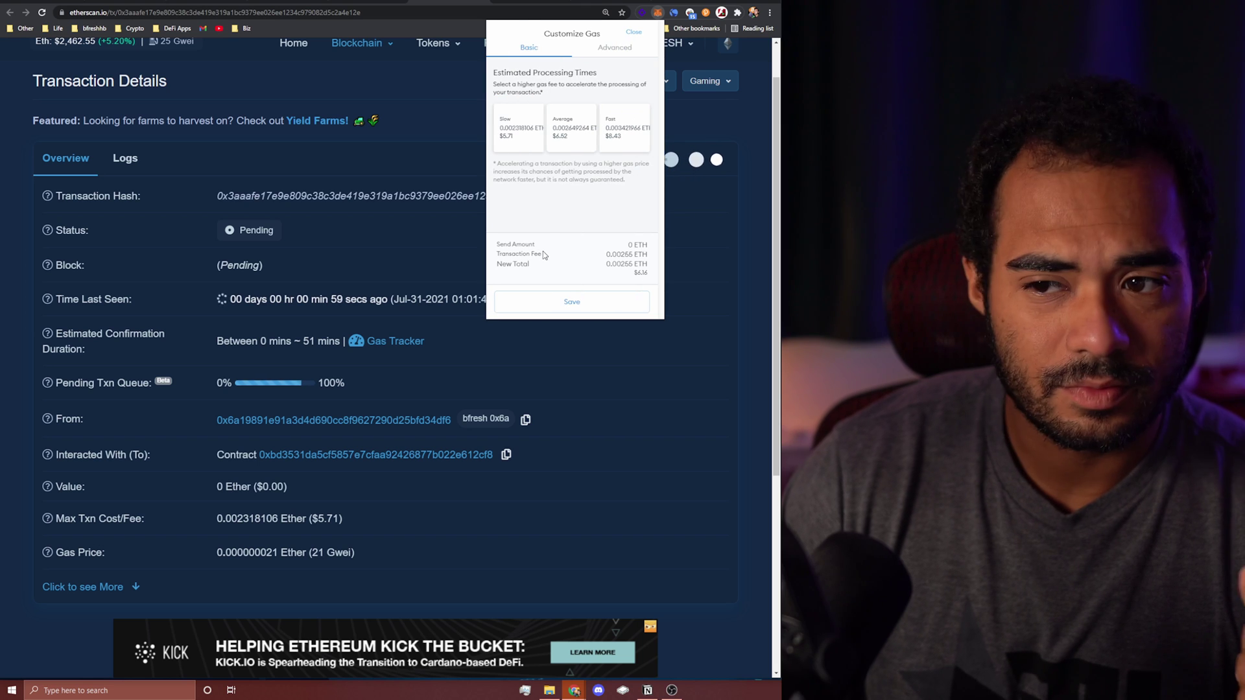
pyautogui.click(607, 146)
pyautogui.click(613, 302)
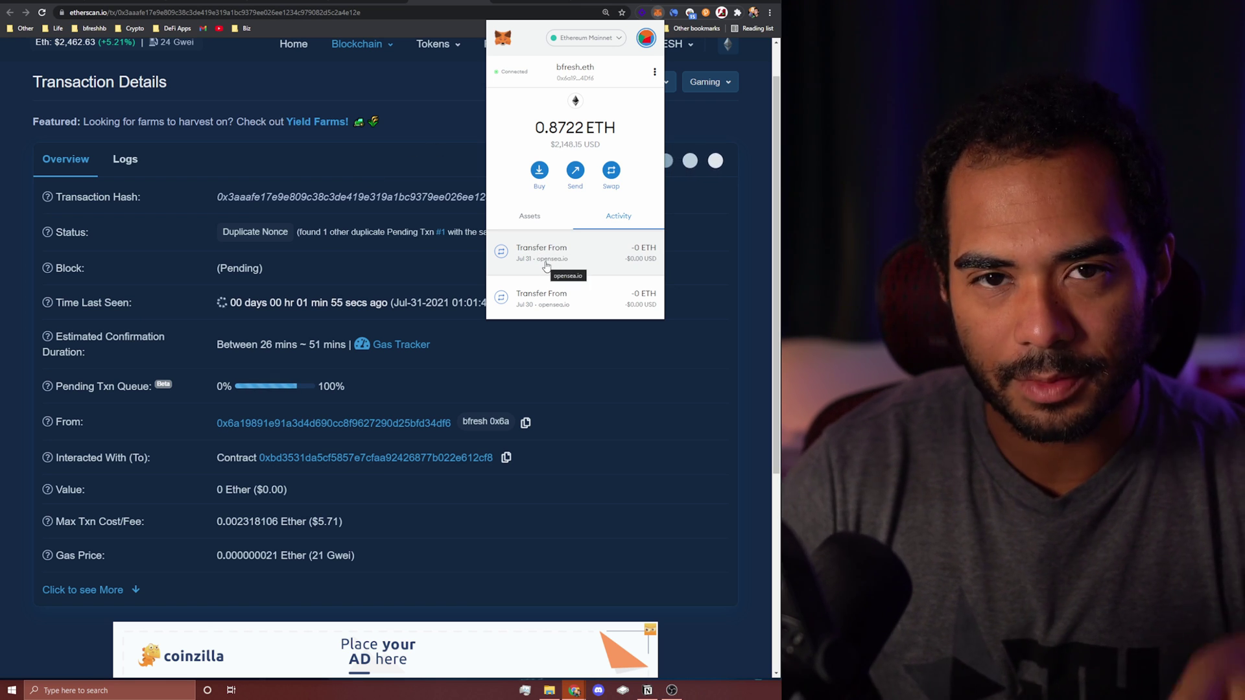
# Step: Open the duplicate transaction showing token 6140's transfer as Success, then recheck wallet activity
pyautogui.click(389, 160)
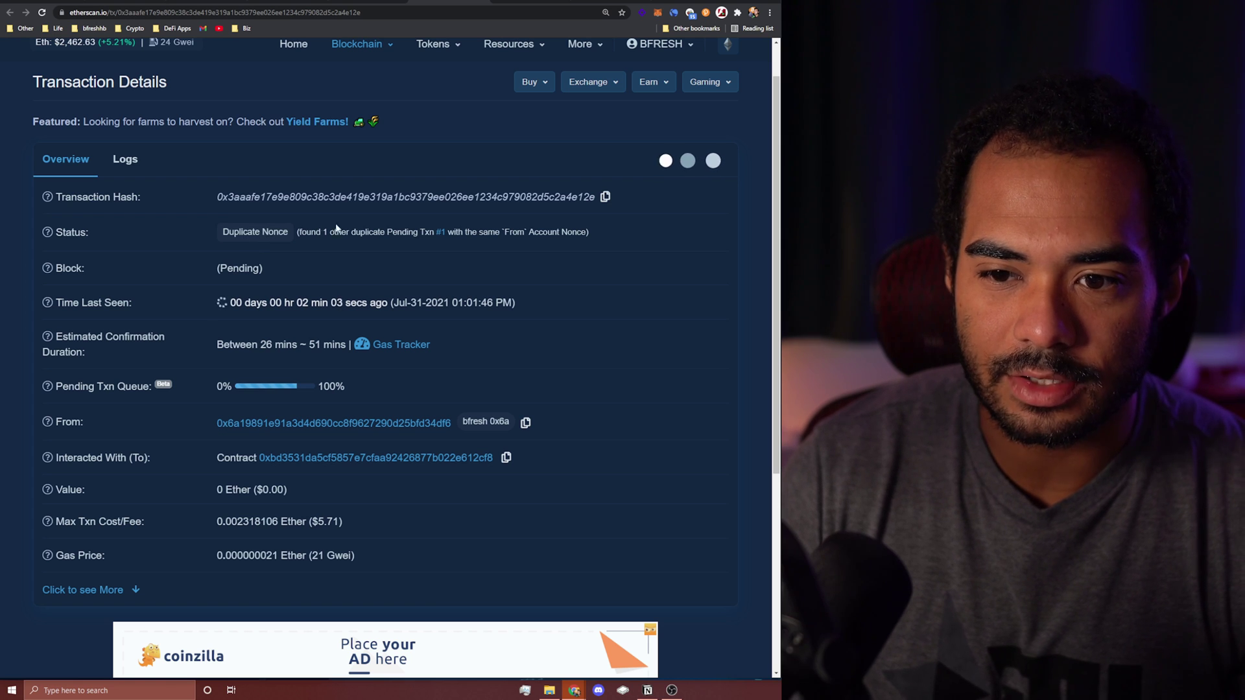
pyautogui.click(440, 232)
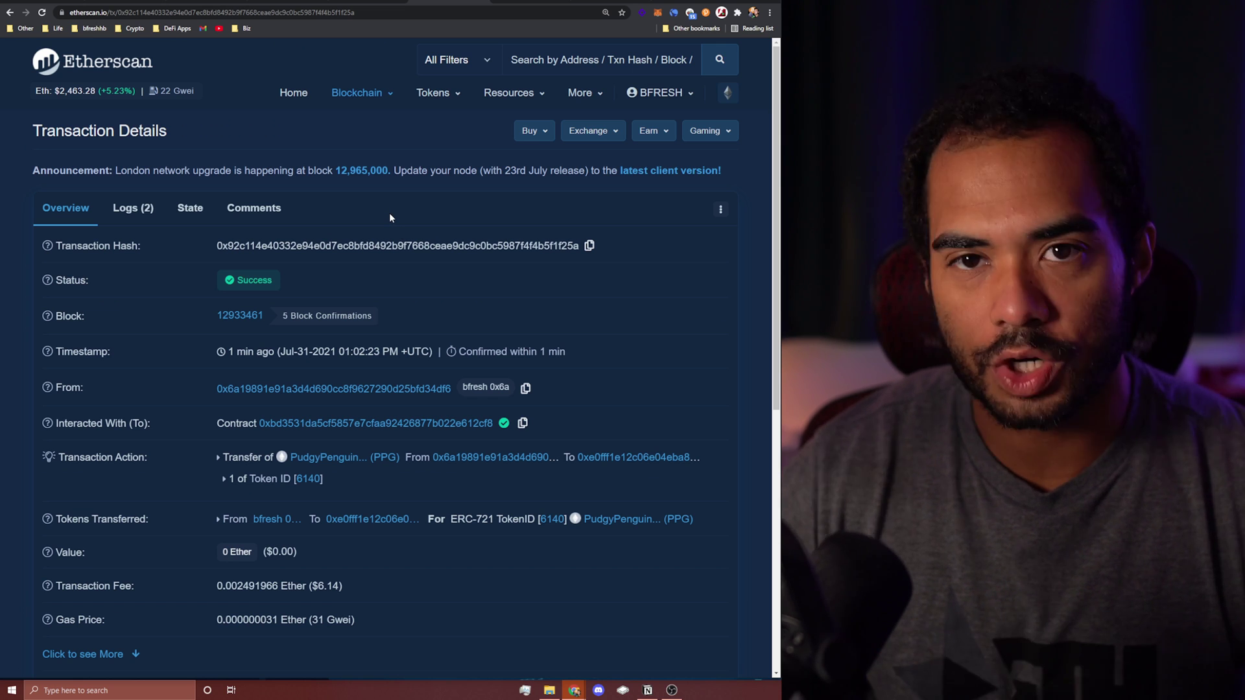
pyautogui.click(659, 13)
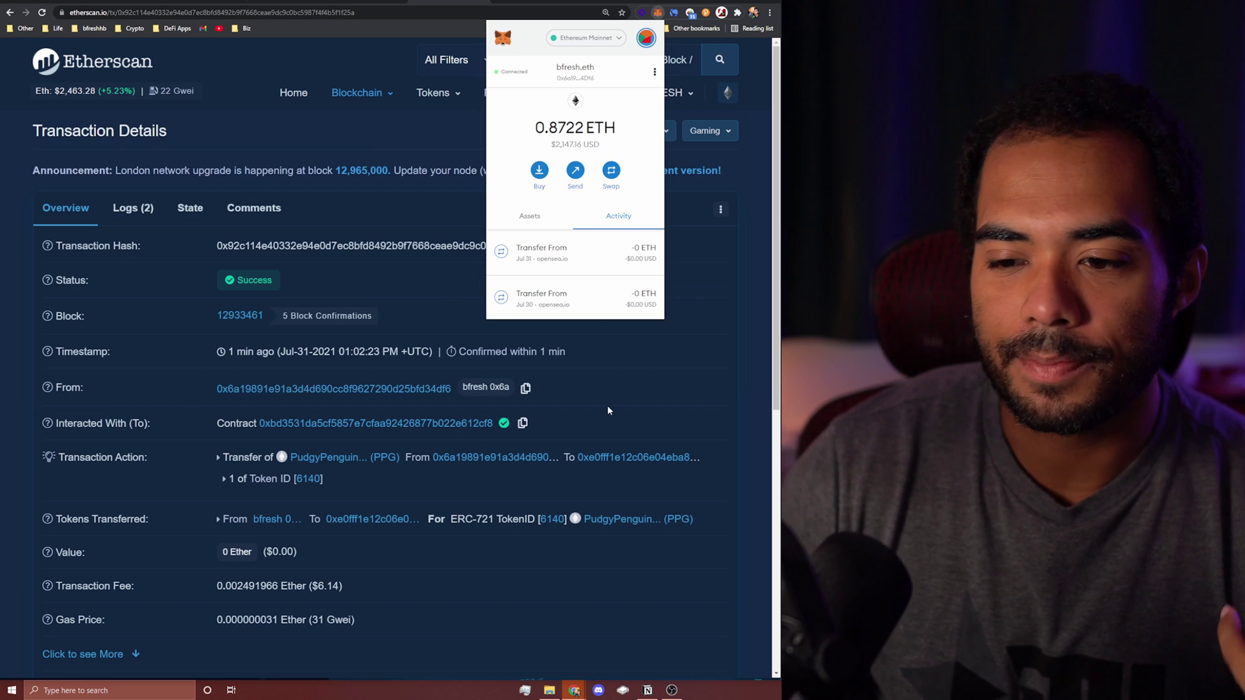
pyautogui.click(609, 408)
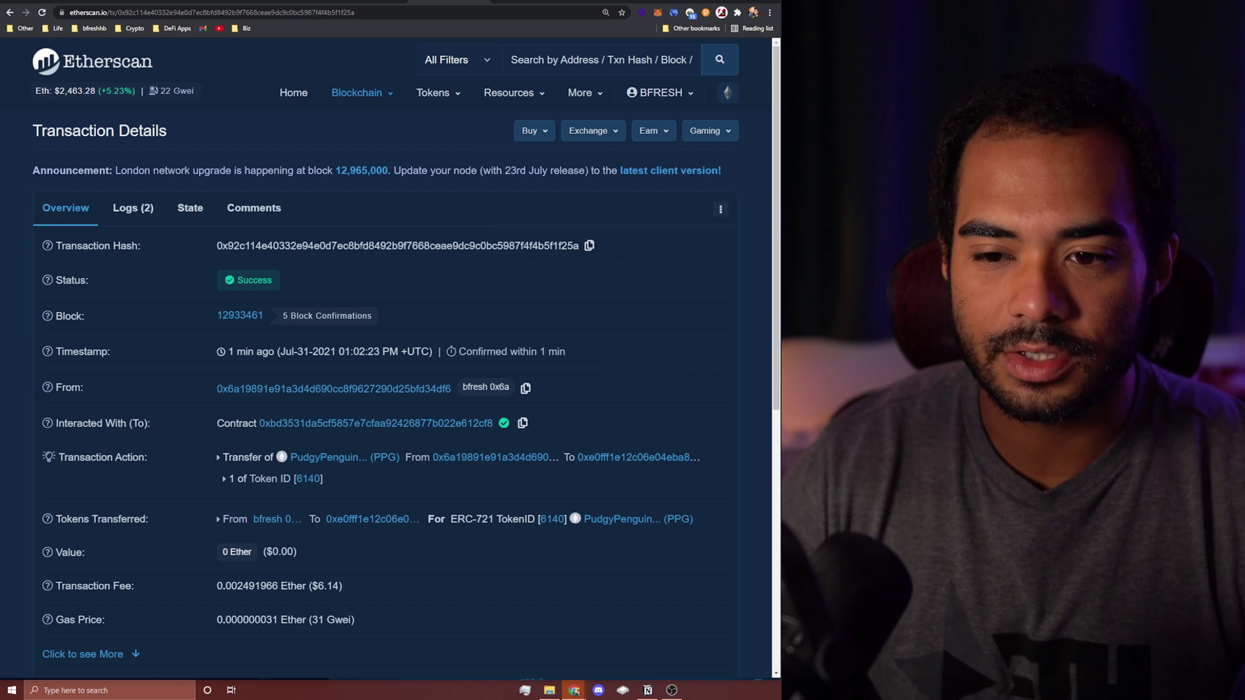
pyautogui.moveTo(327, 315)
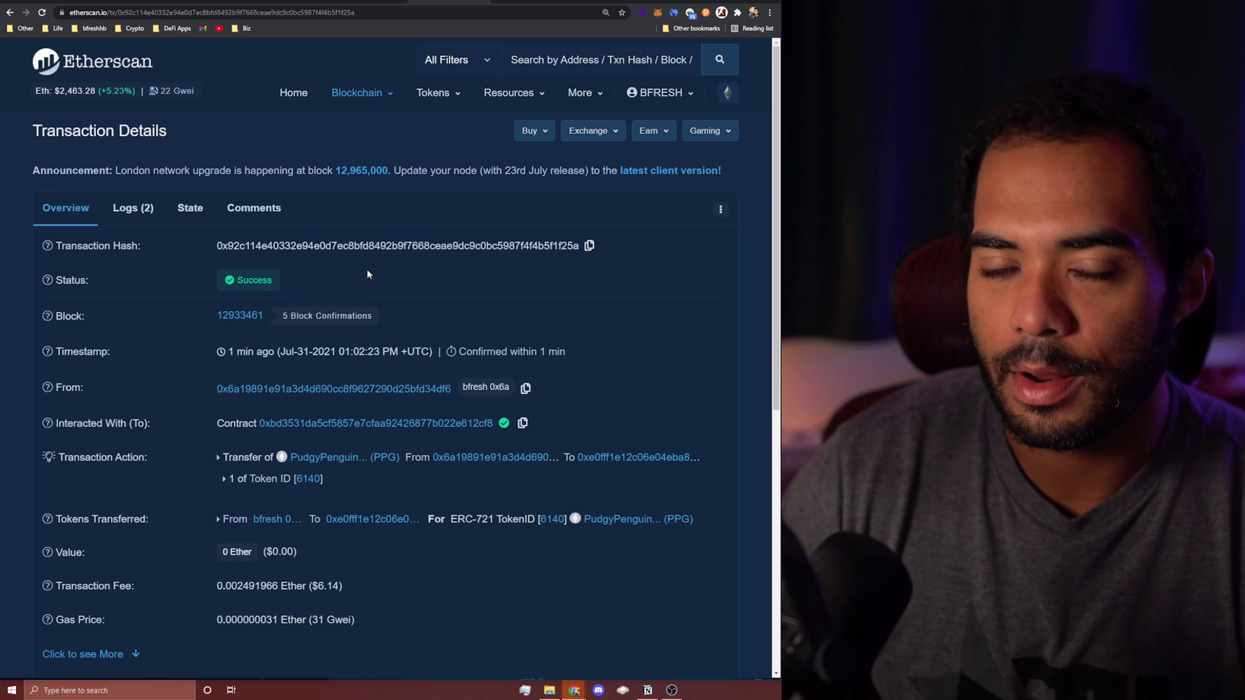
# Step: Open More > Token Approvals and search approvals for the wallet's ENS name
pyautogui.click(523, 11)
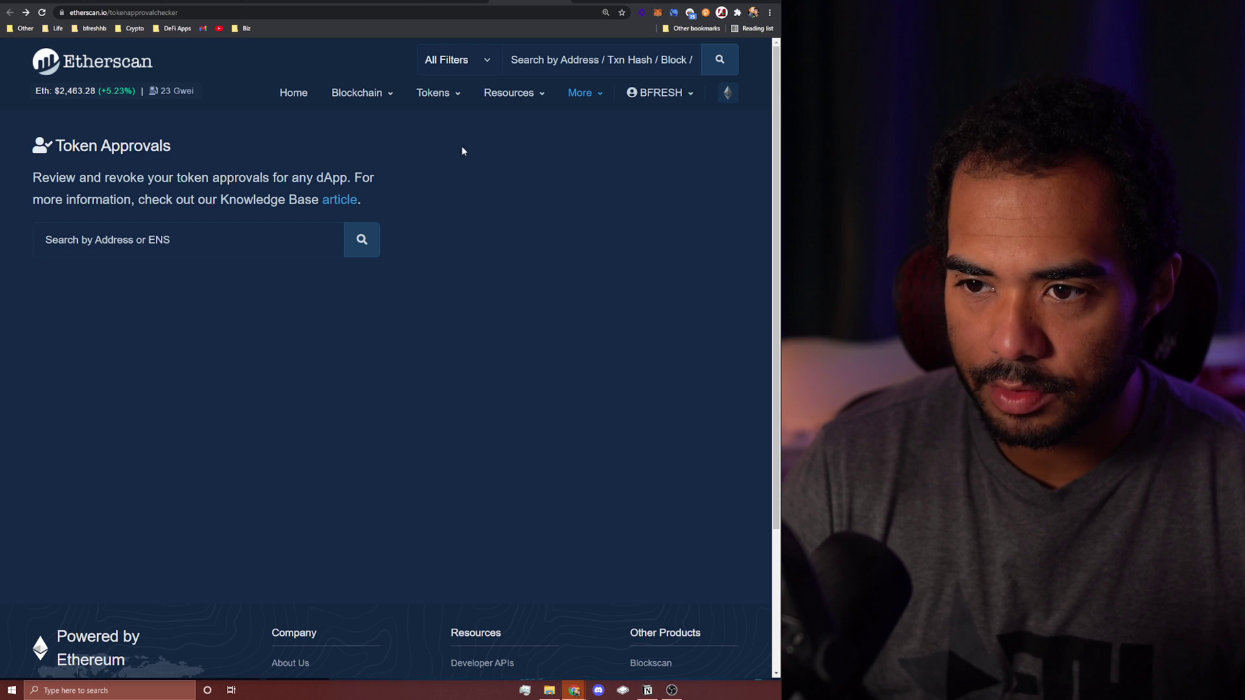
pyautogui.moveTo(586, 93)
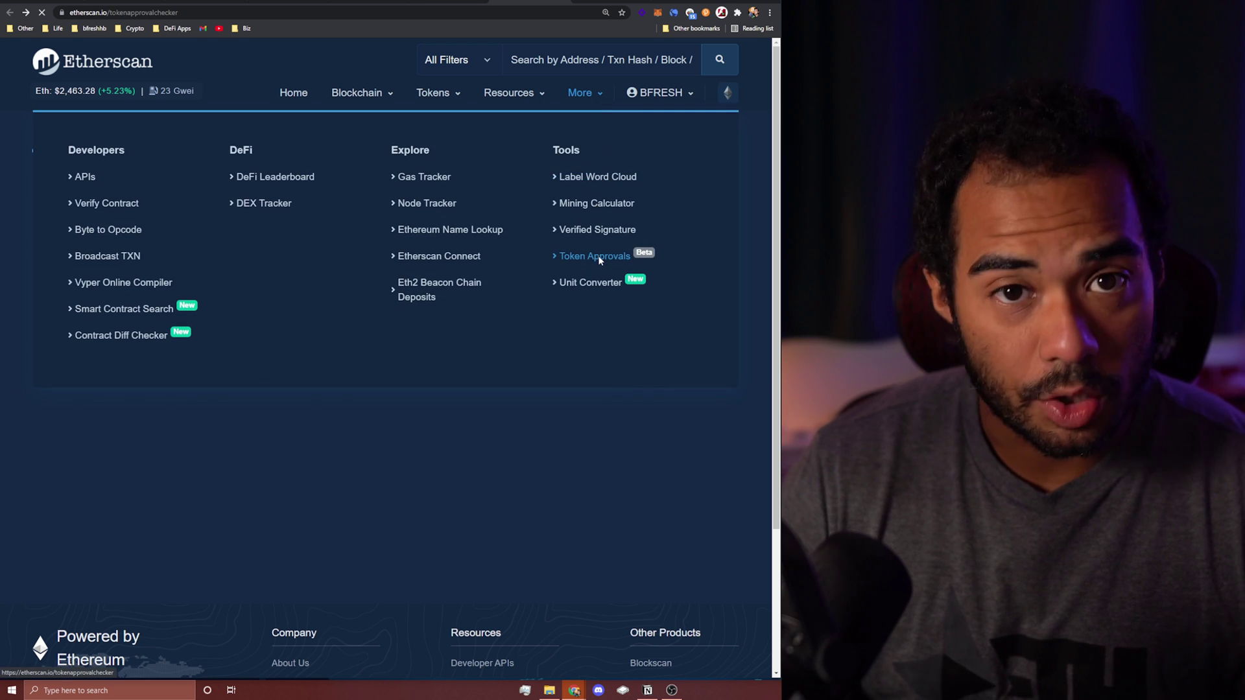
pyautogui.click(311, 241)
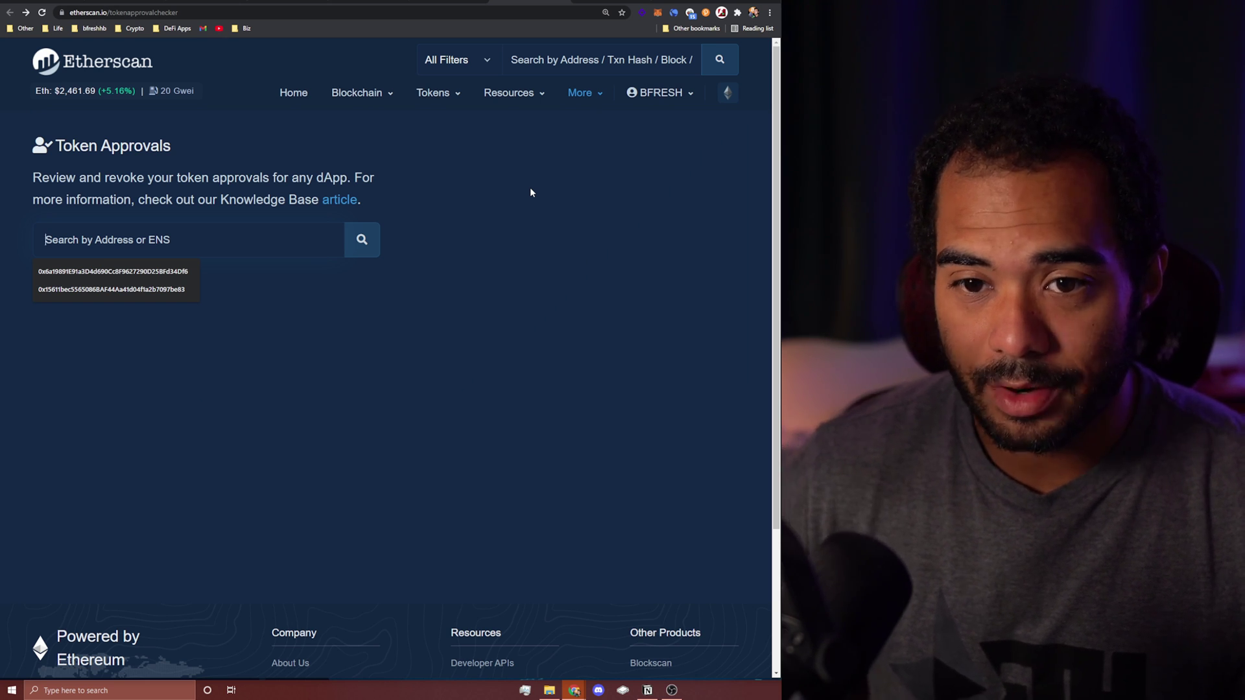
pyautogui.write('bfres')
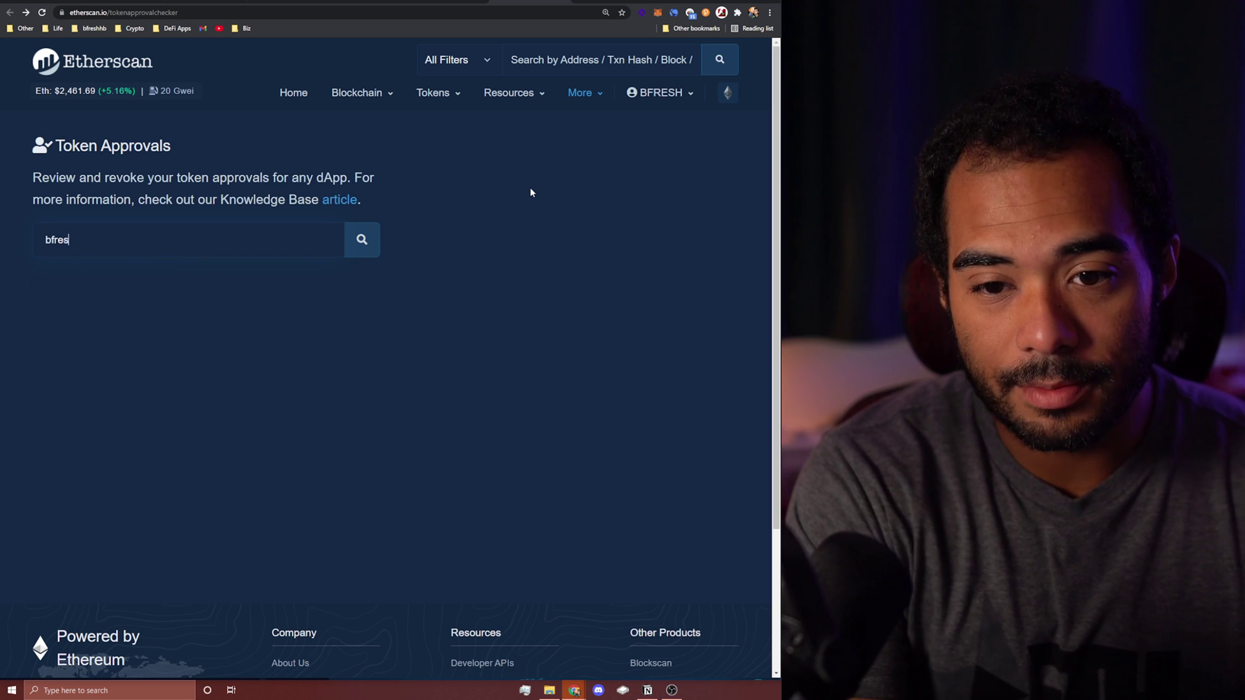
pyautogui.write('h.eth')
pyautogui.press('Return')
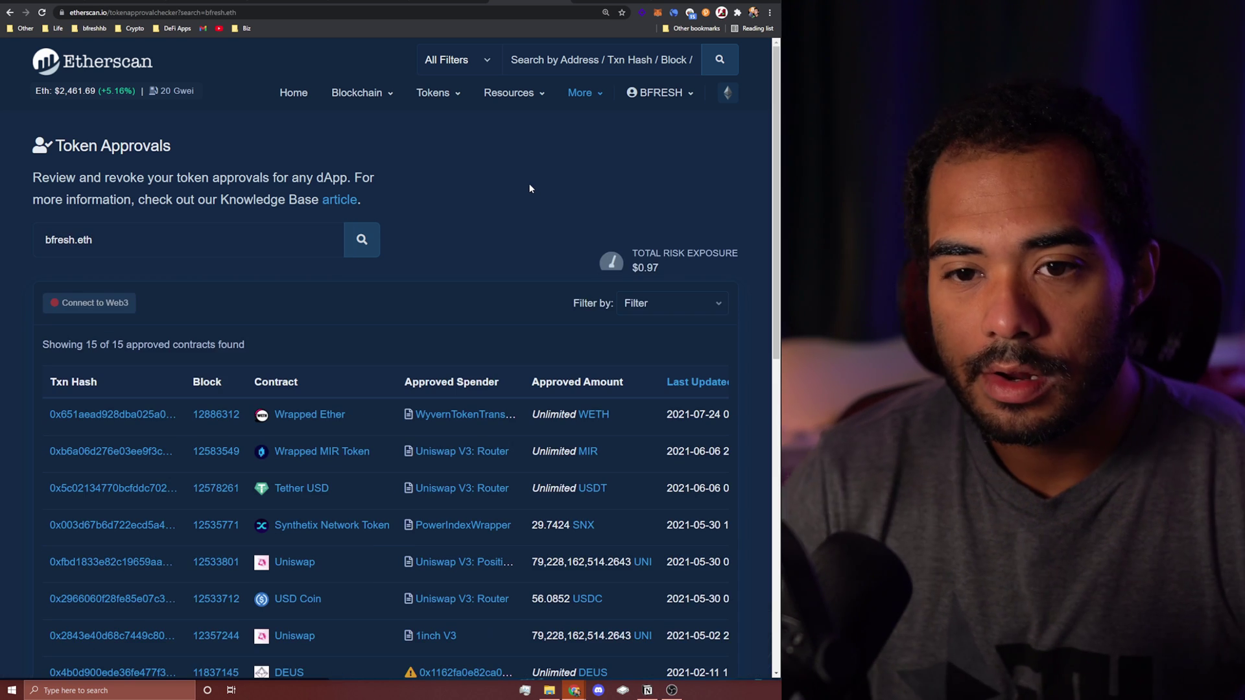
pyautogui.scroll(-2, 433, 134)
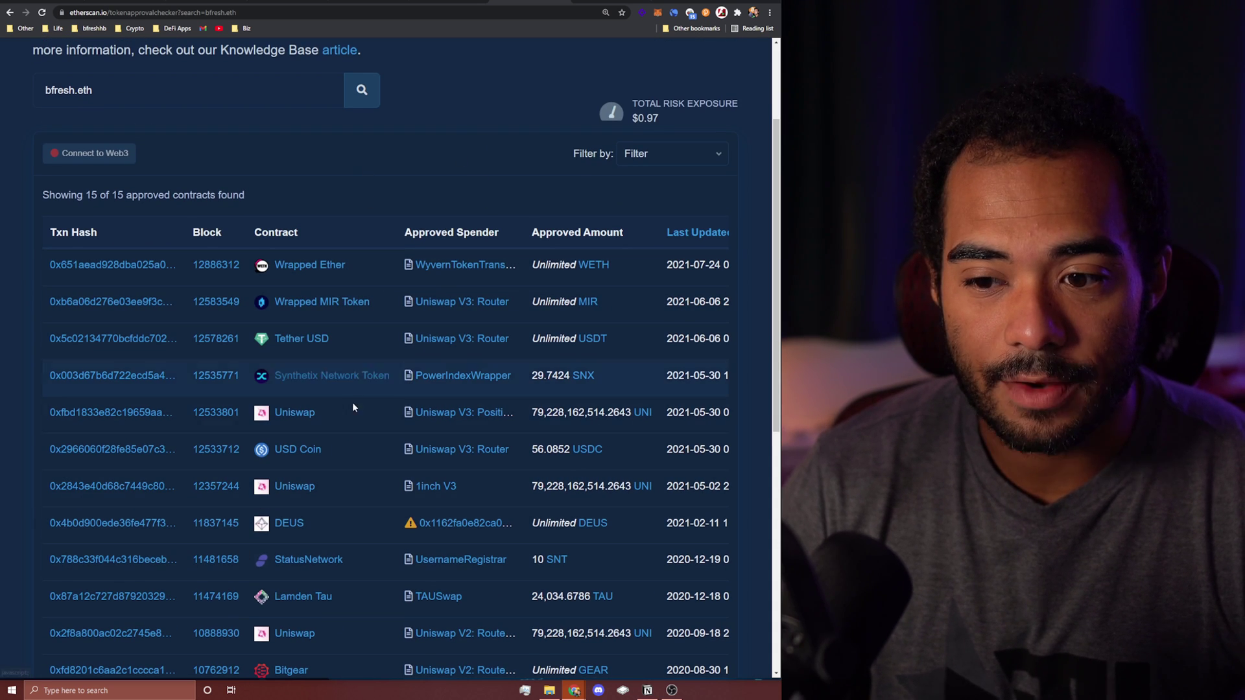
pyautogui.scroll(-2, 363, 404)
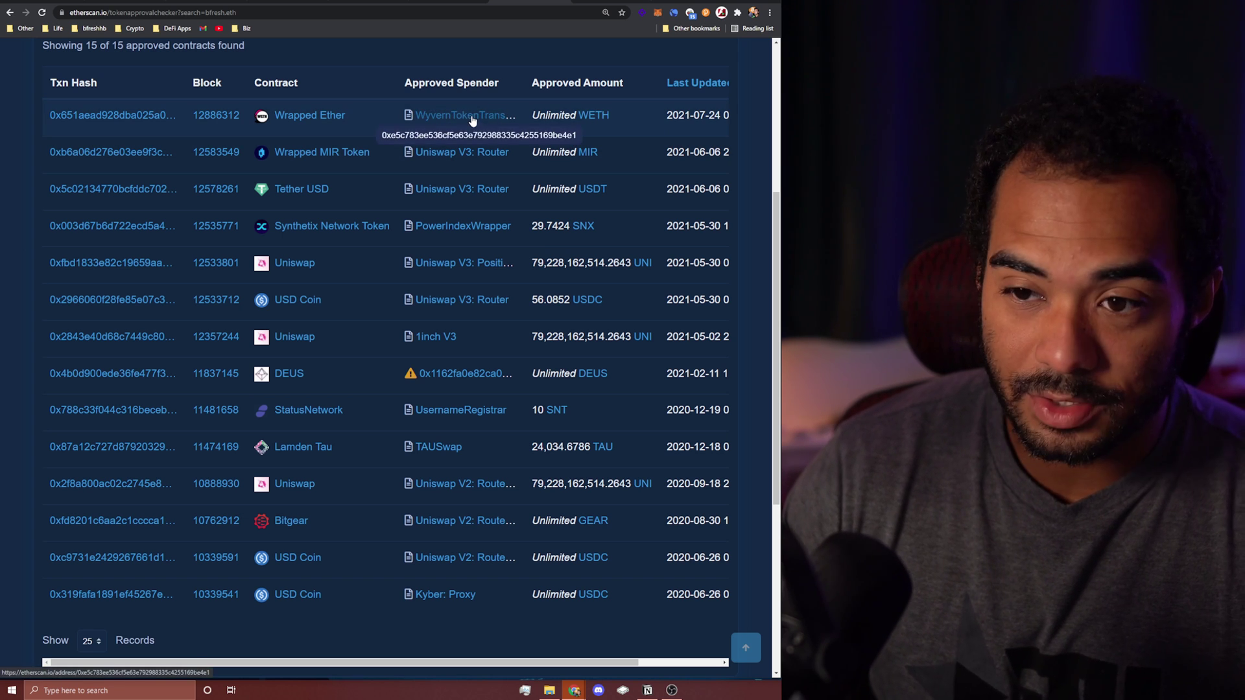
pyautogui.moveTo(540, 114); pyautogui.dragTo(576, 117)
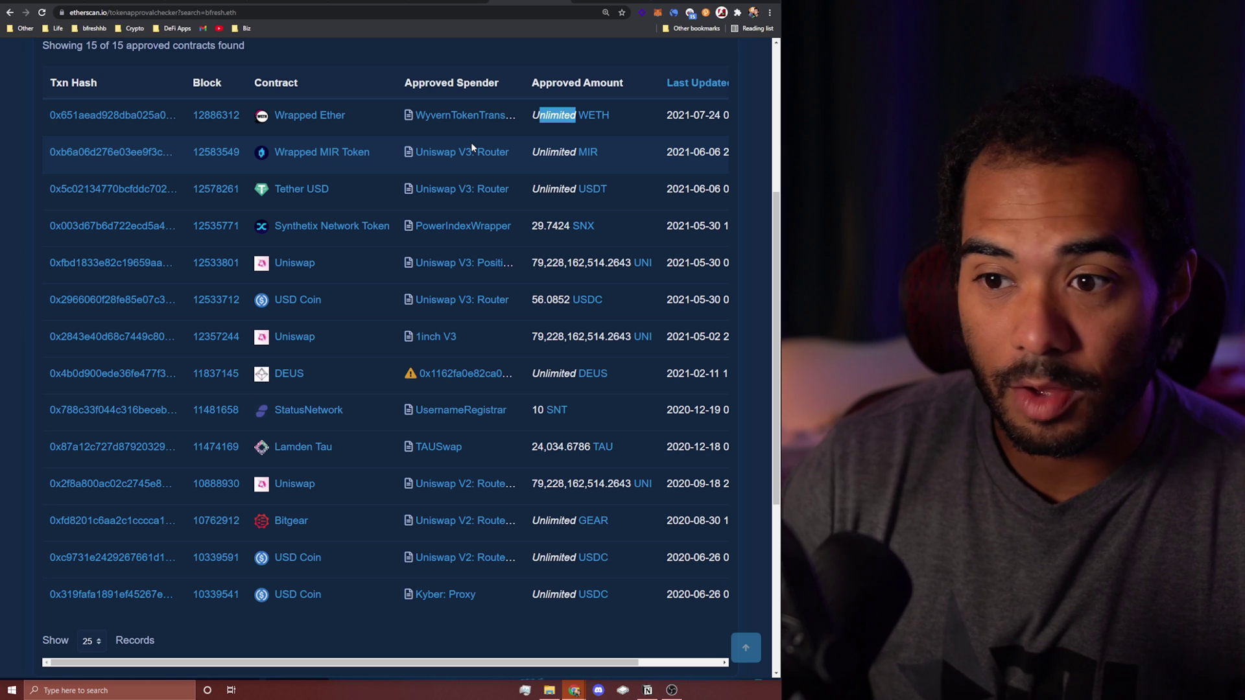
pyautogui.hscroll(2, 522, 590)
pyautogui.tripleClick(523, 592)
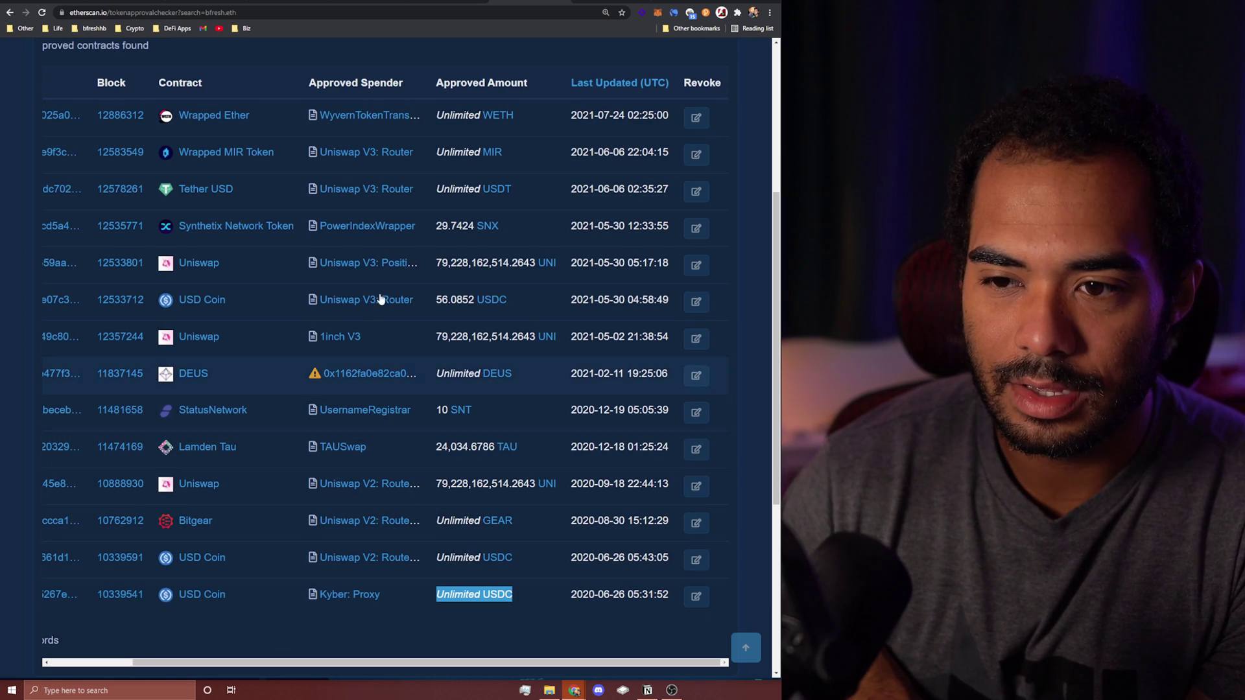
pyautogui.click(656, 16)
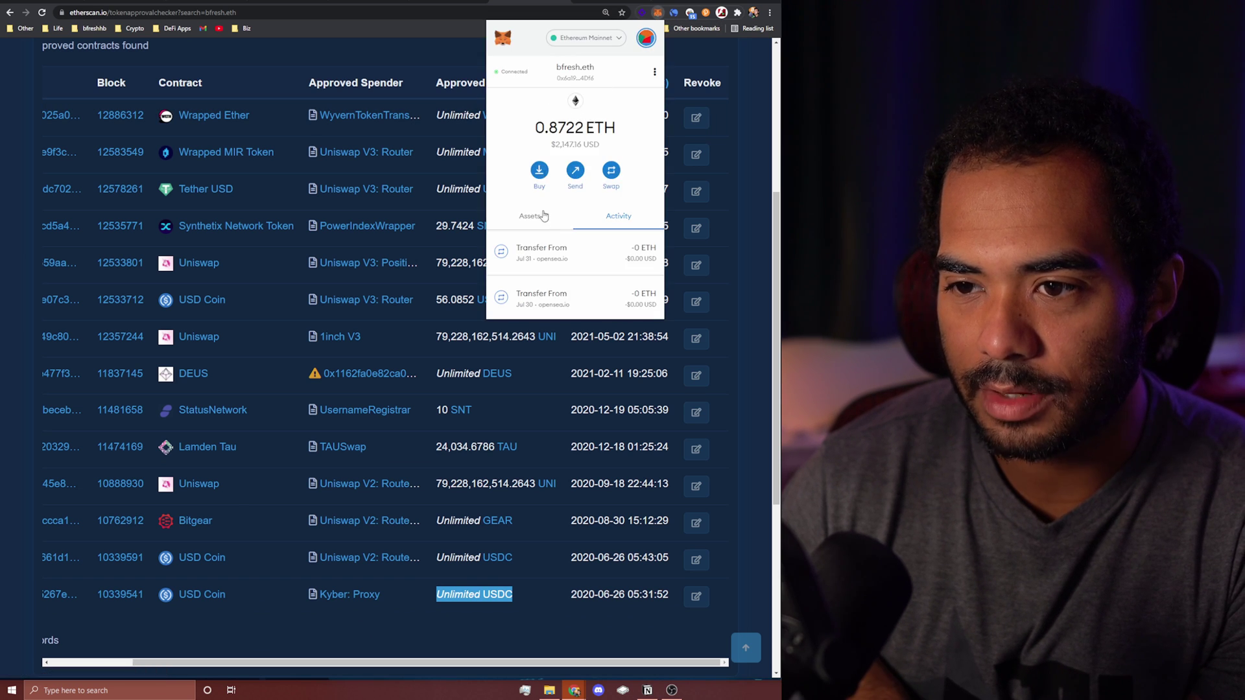
pyautogui.click(558, 253)
pyautogui.click(642, 47)
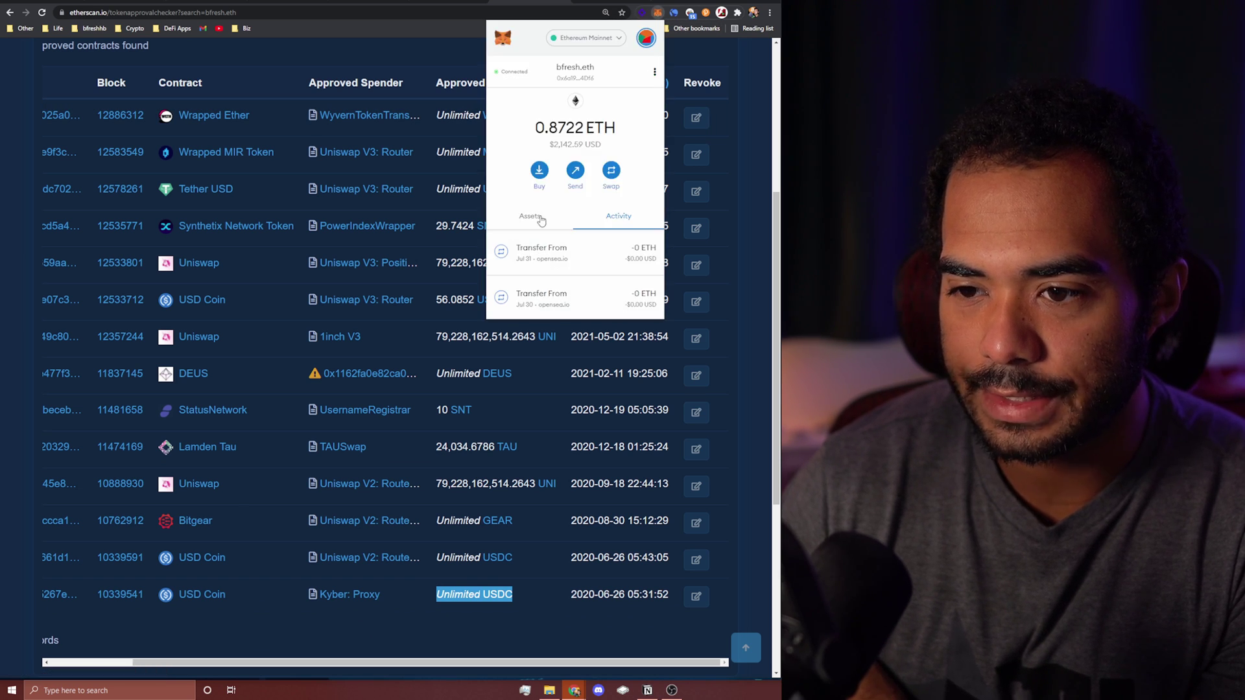
pyautogui.click(529, 211)
pyautogui.scroll(-3, 574, 195)
pyautogui.scroll(-2, 583, 130)
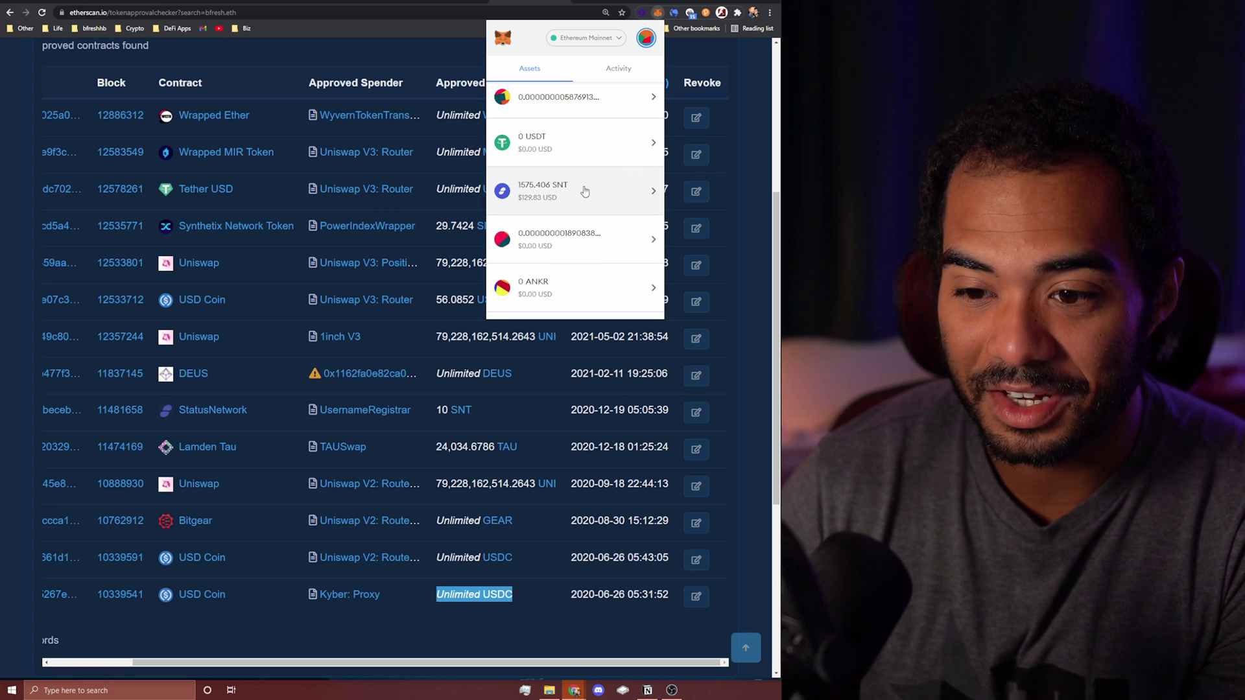
pyautogui.scroll(-1, 585, 190)
pyautogui.scroll(-2, 585, 188)
pyautogui.moveTo(298, 662); pyautogui.dragTo(282, 671)
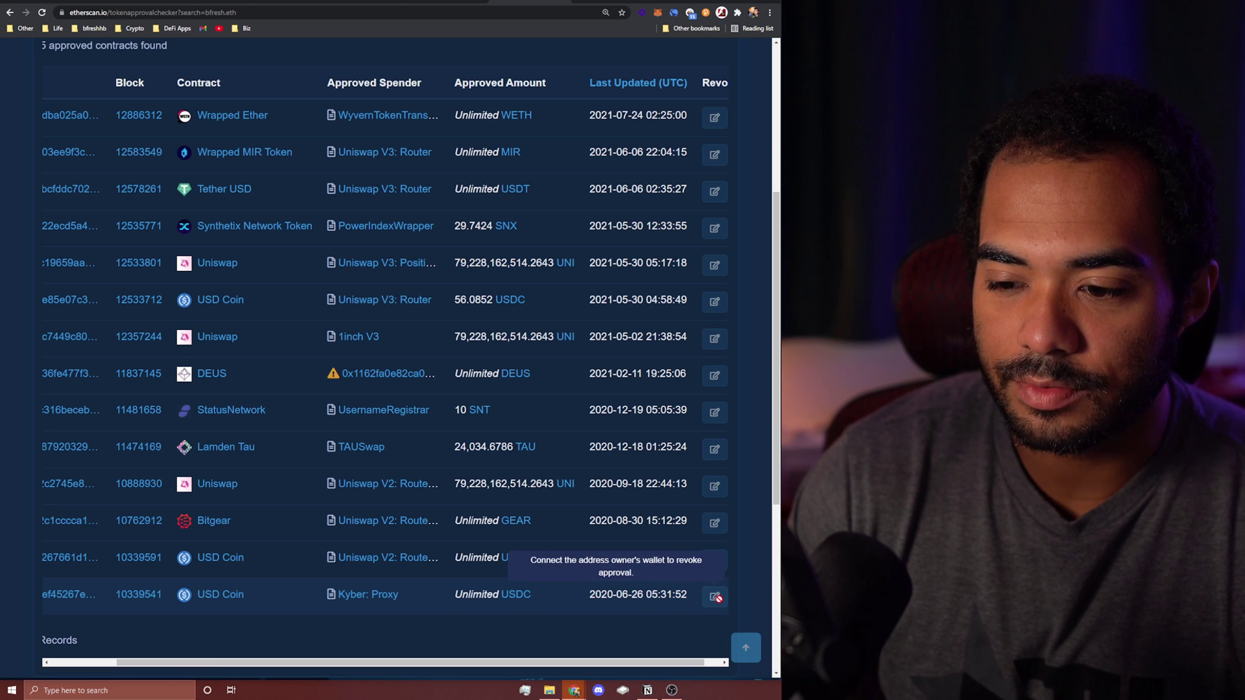
# Step: Connect the wallet to the approvals page via Connect to Web3, accepting the beta notice
pyautogui.scroll(3, 526, 617)
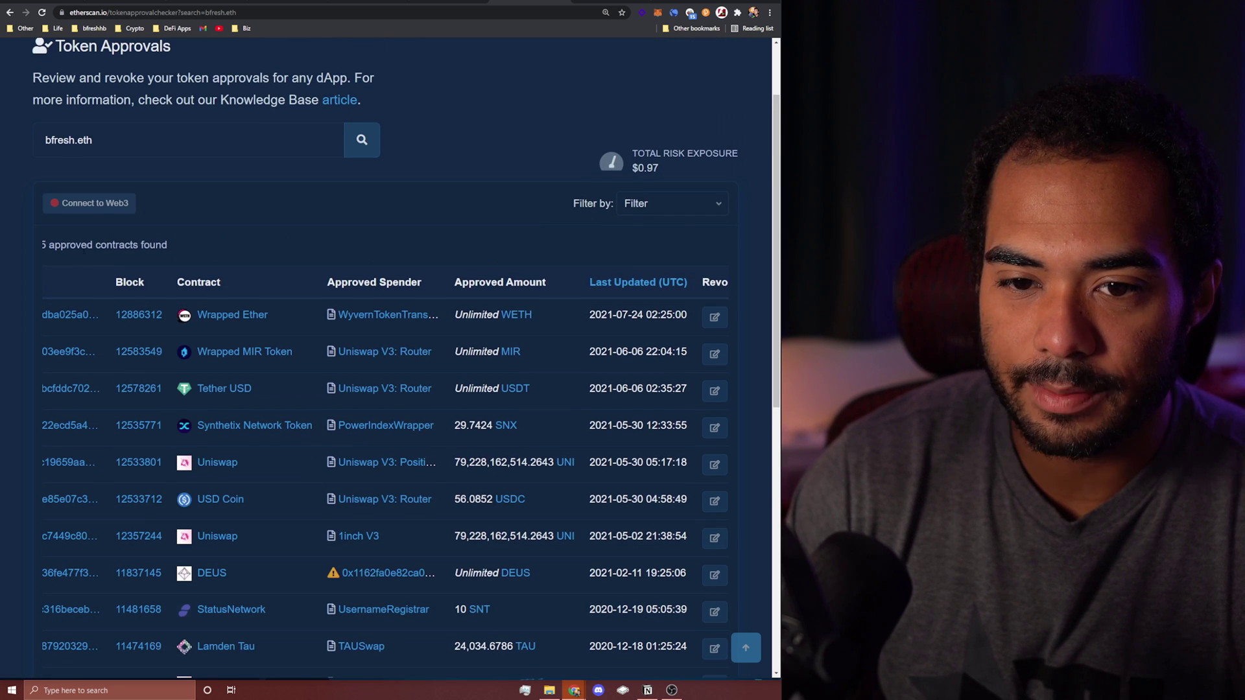
pyautogui.click(89, 213)
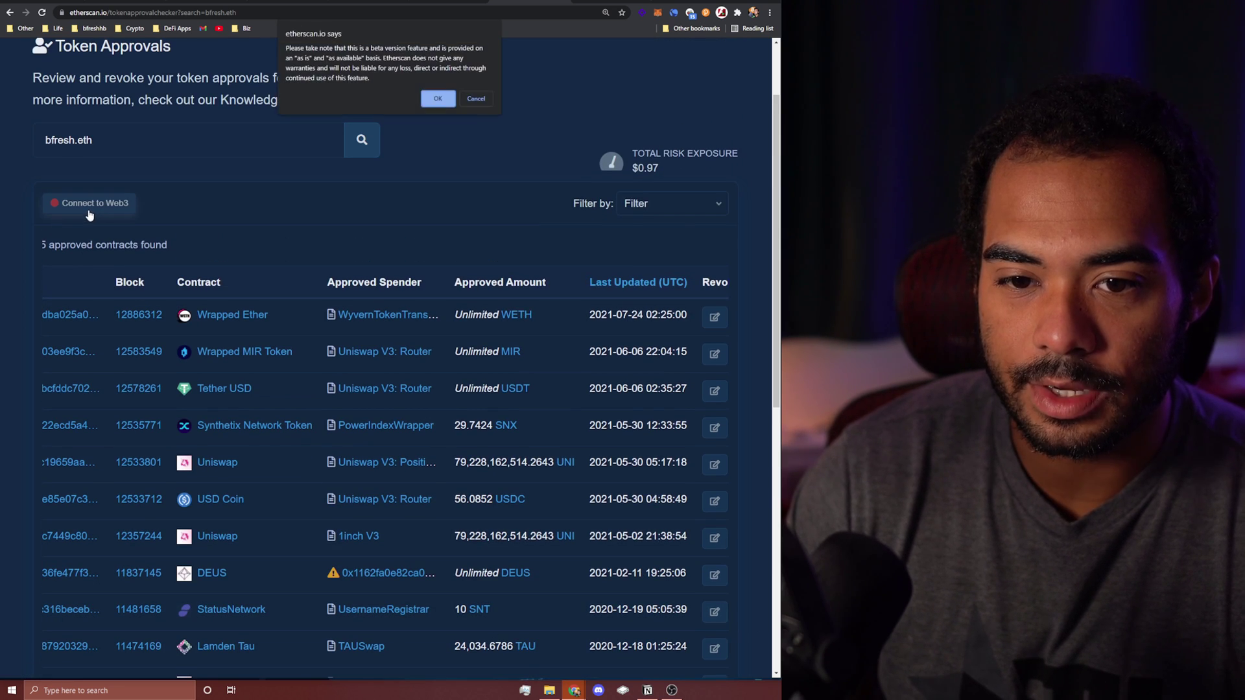
pyautogui.click(434, 103)
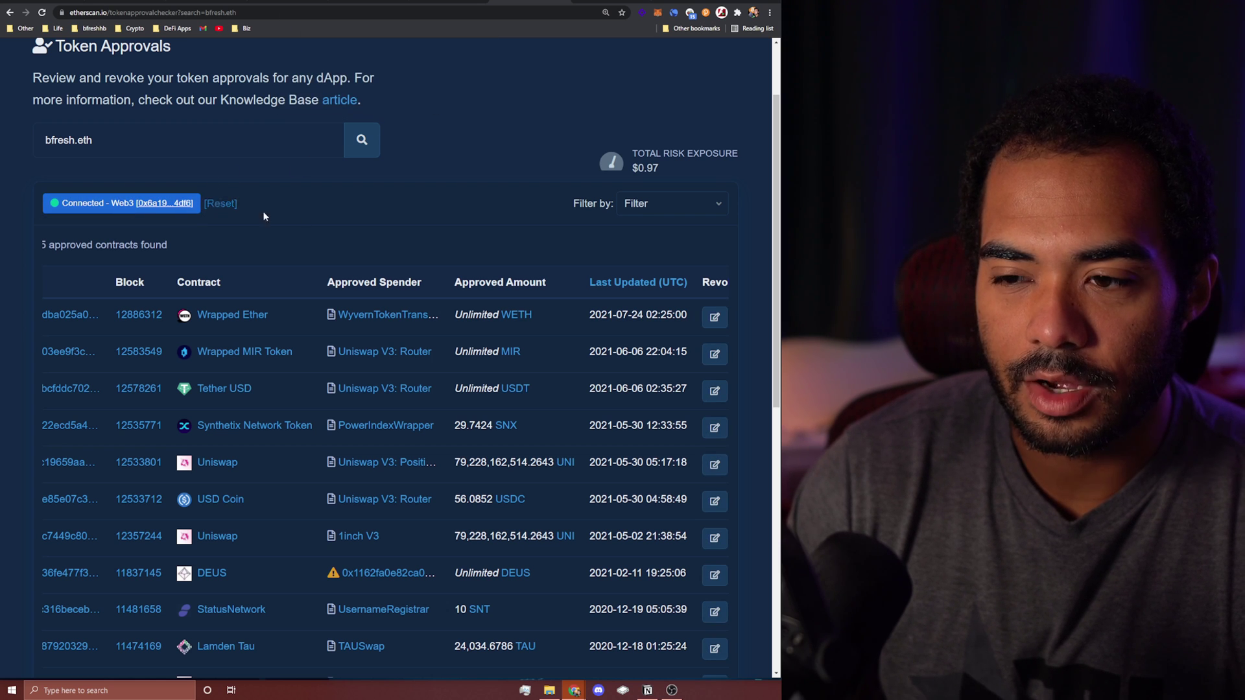
# Step: Revoke the unlimited USDC approval for Kyber: Proxy and confirm it in MetaMask
pyautogui.scroll(-4, 529, 237)
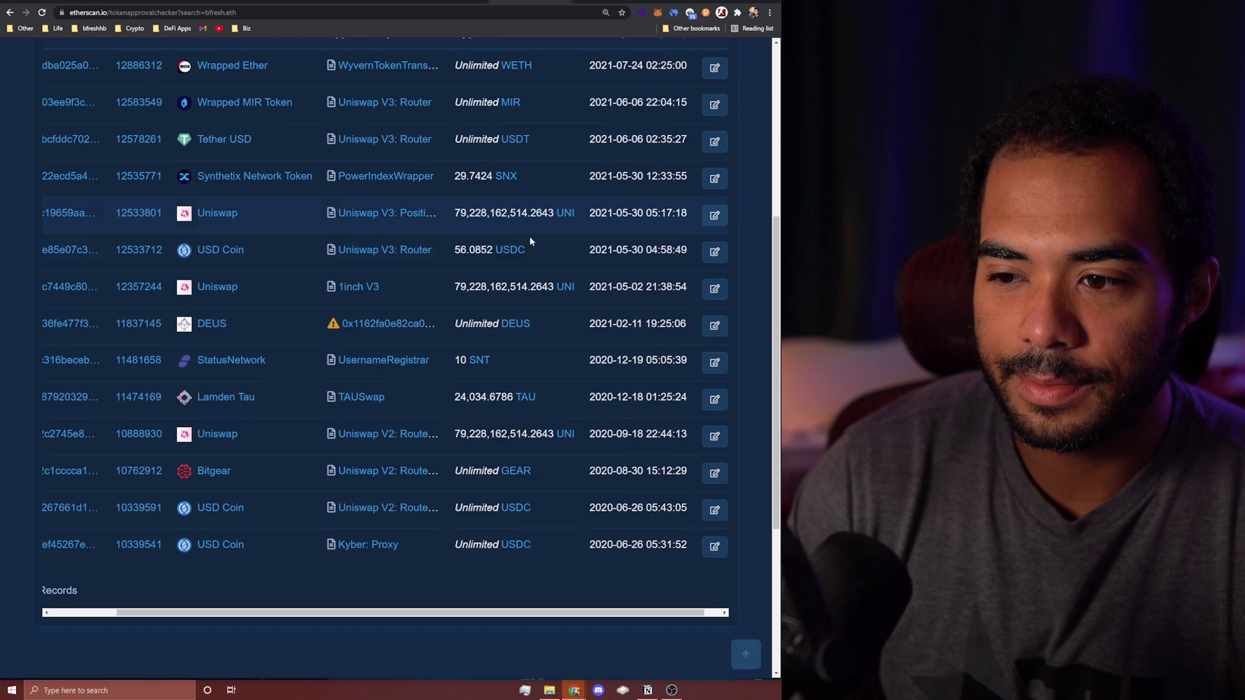
pyautogui.click(714, 547)
pyautogui.click(254, 264)
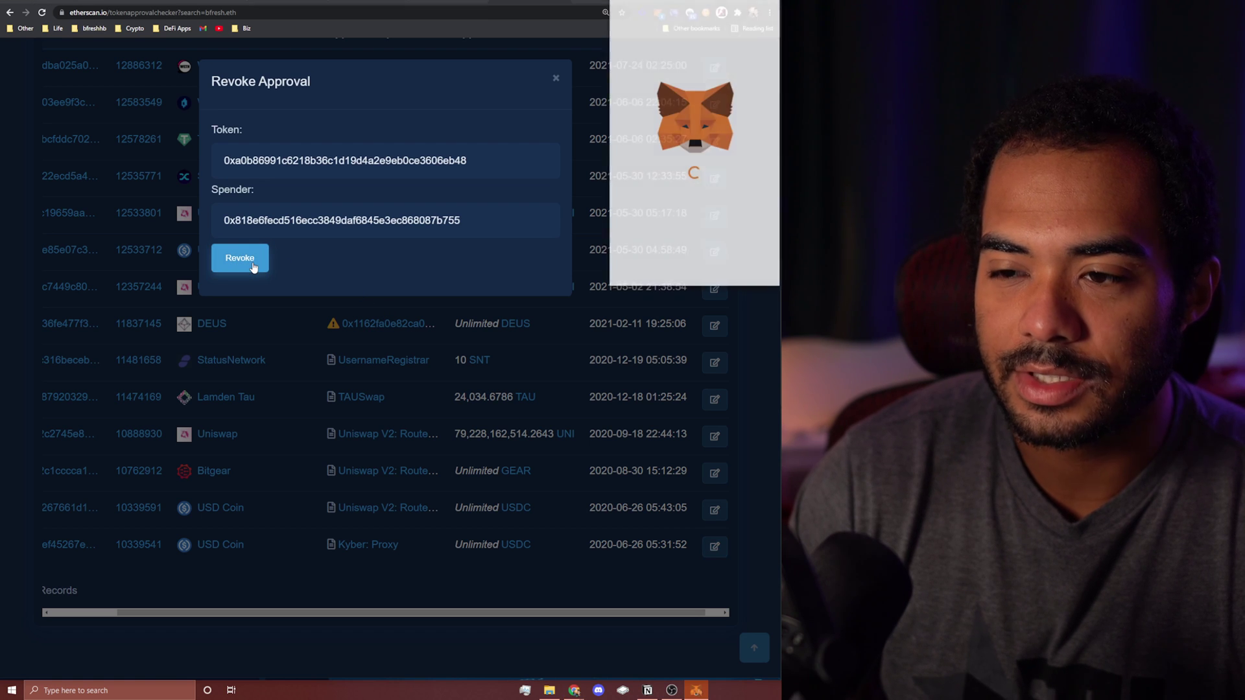
pyautogui.scroll(-1, 694, 194)
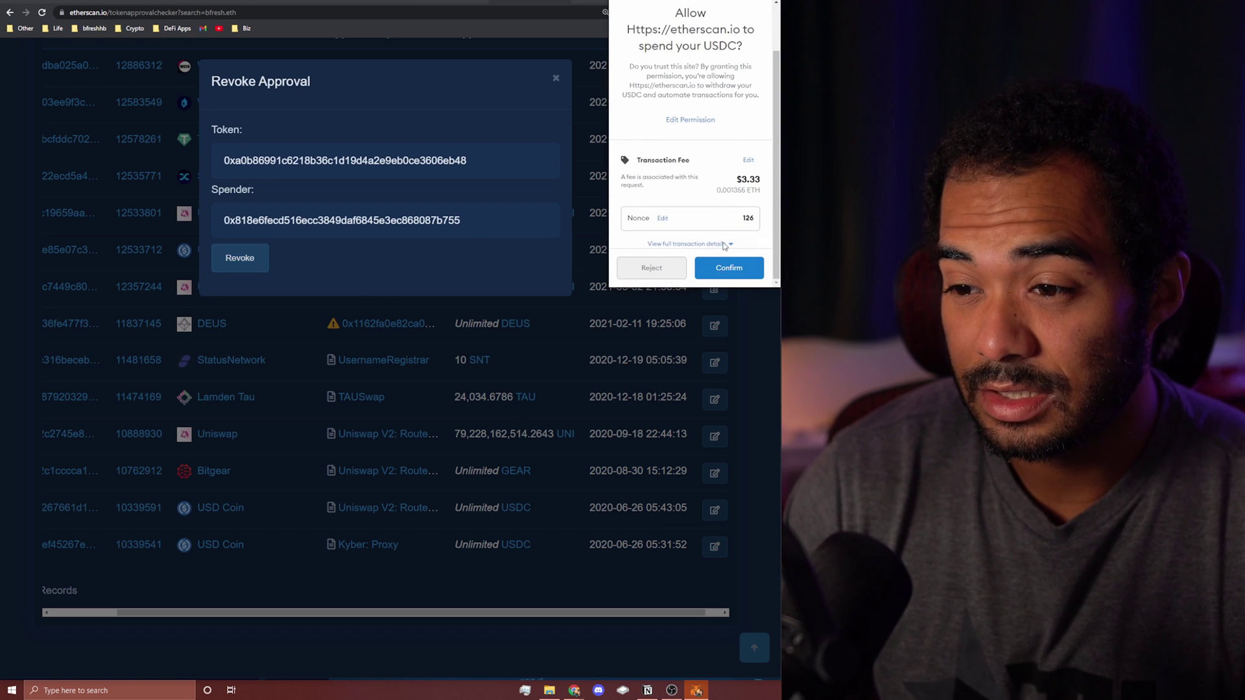
pyautogui.click(727, 262)
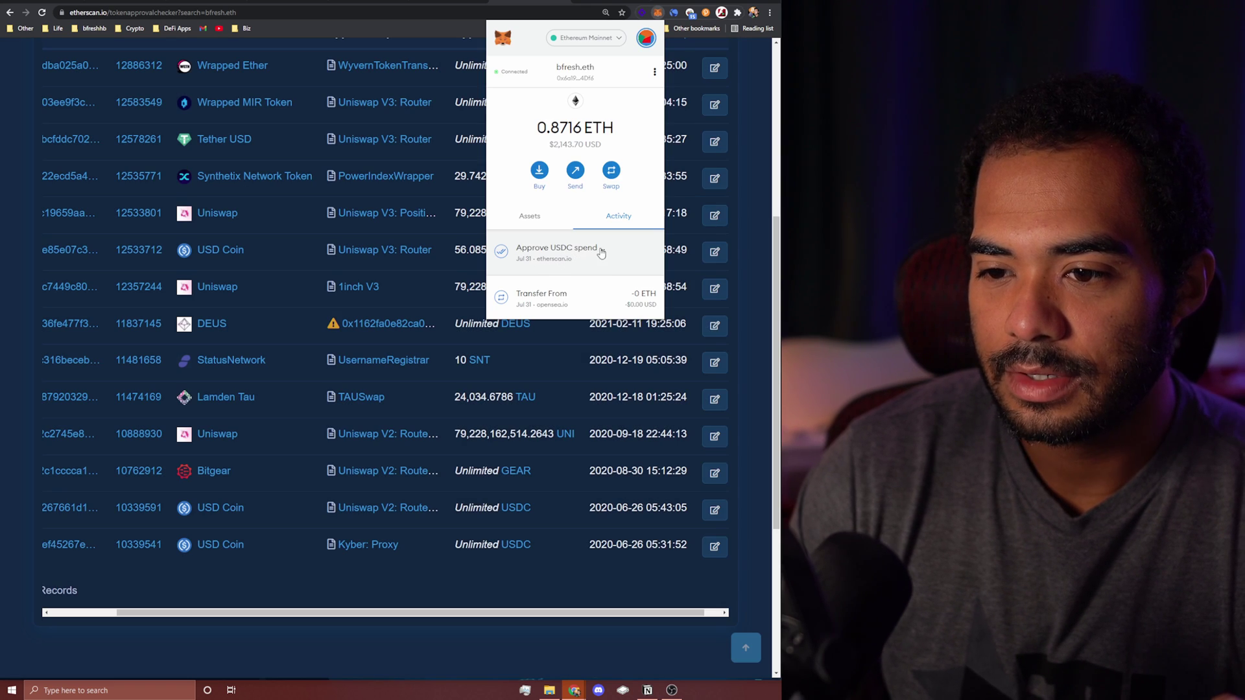
pyautogui.click(579, 257)
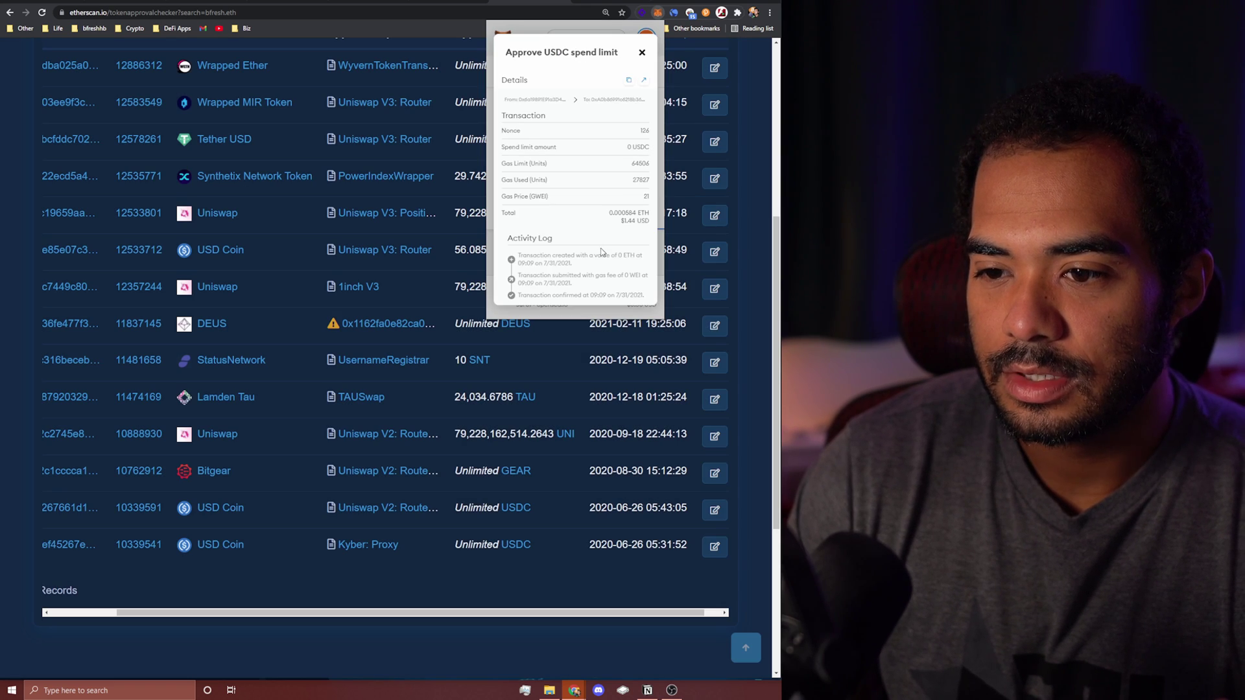
pyautogui.click(642, 55)
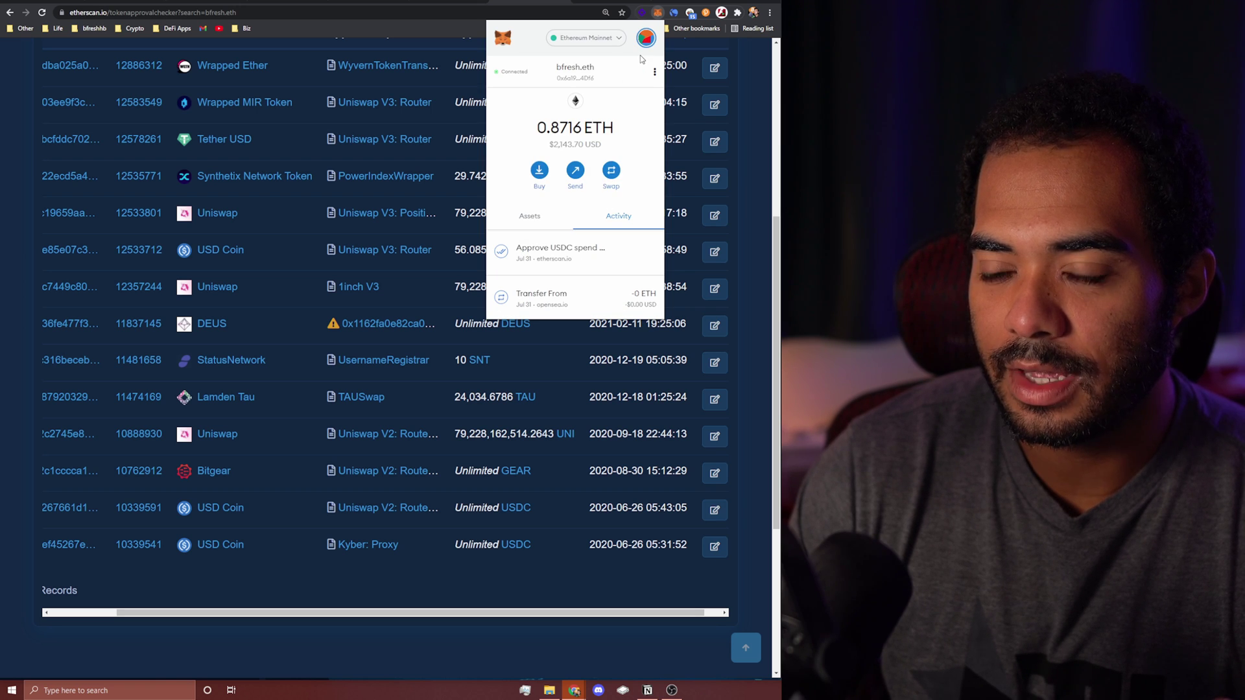
pyautogui.click(372, 642)
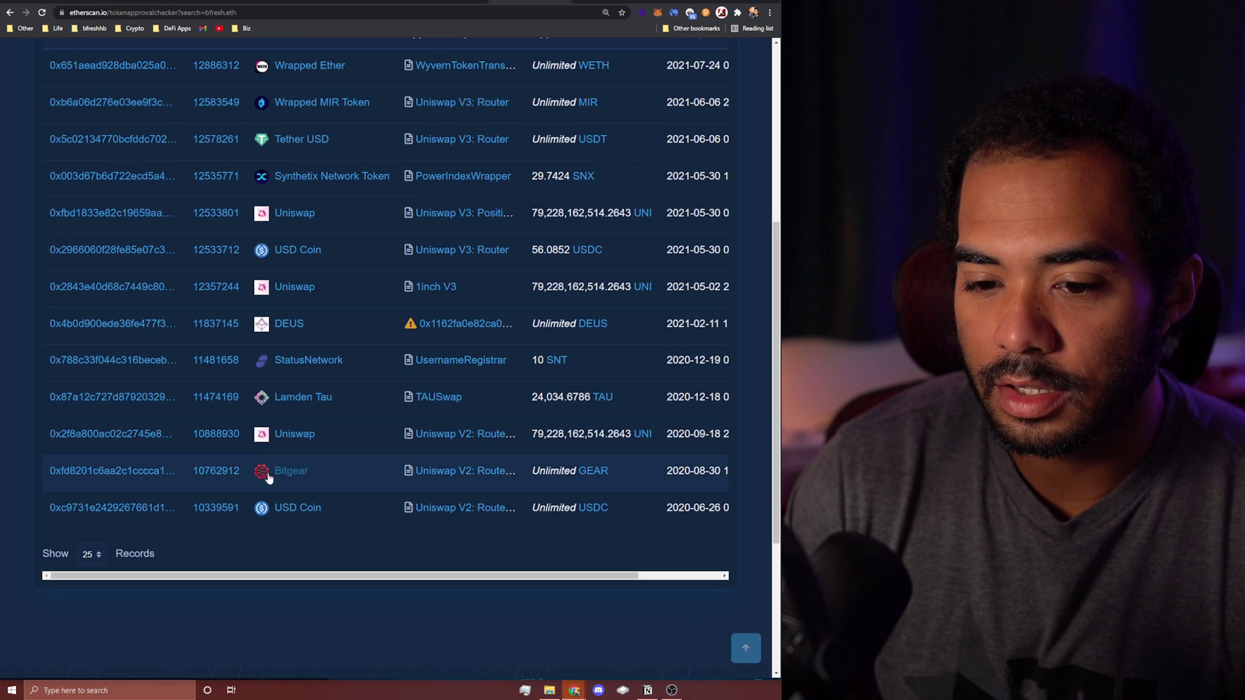
# Step: Reconnect the wallet, revoke the Wrapped Ether approval, confirm in MetaMask, and view the pending transaction
pyautogui.scroll(2, 596, 500)
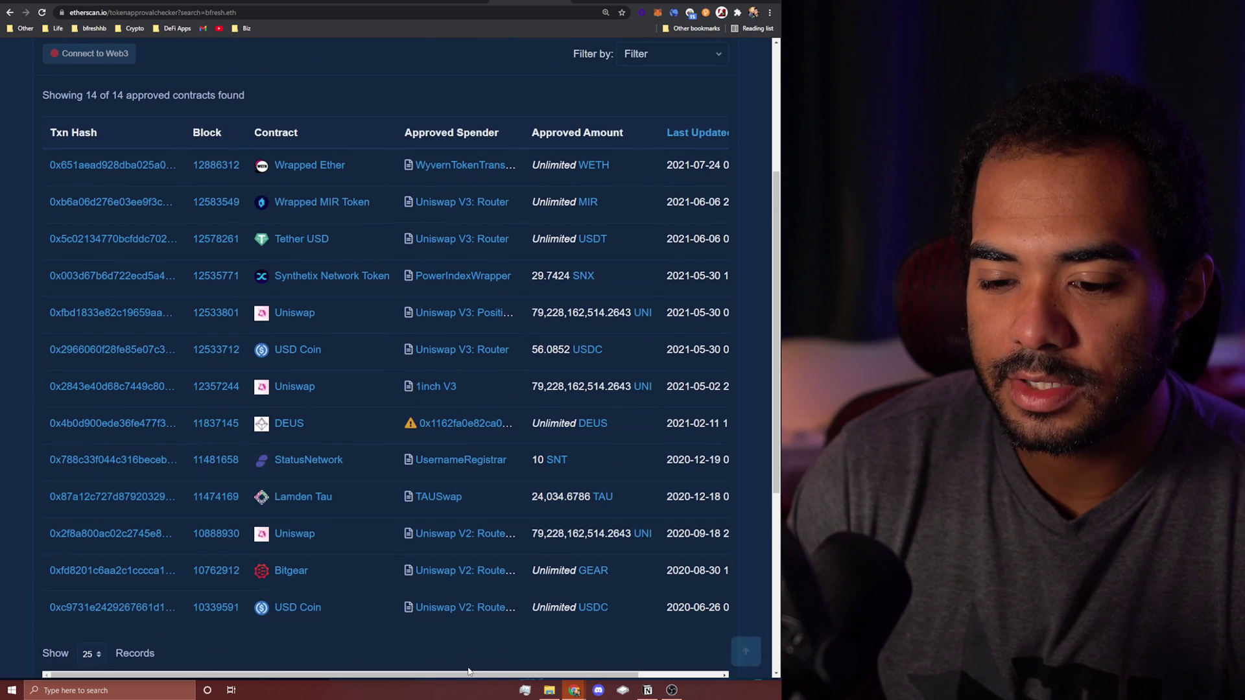
pyautogui.moveTo(464, 675); pyautogui.dragTo(531, 675)
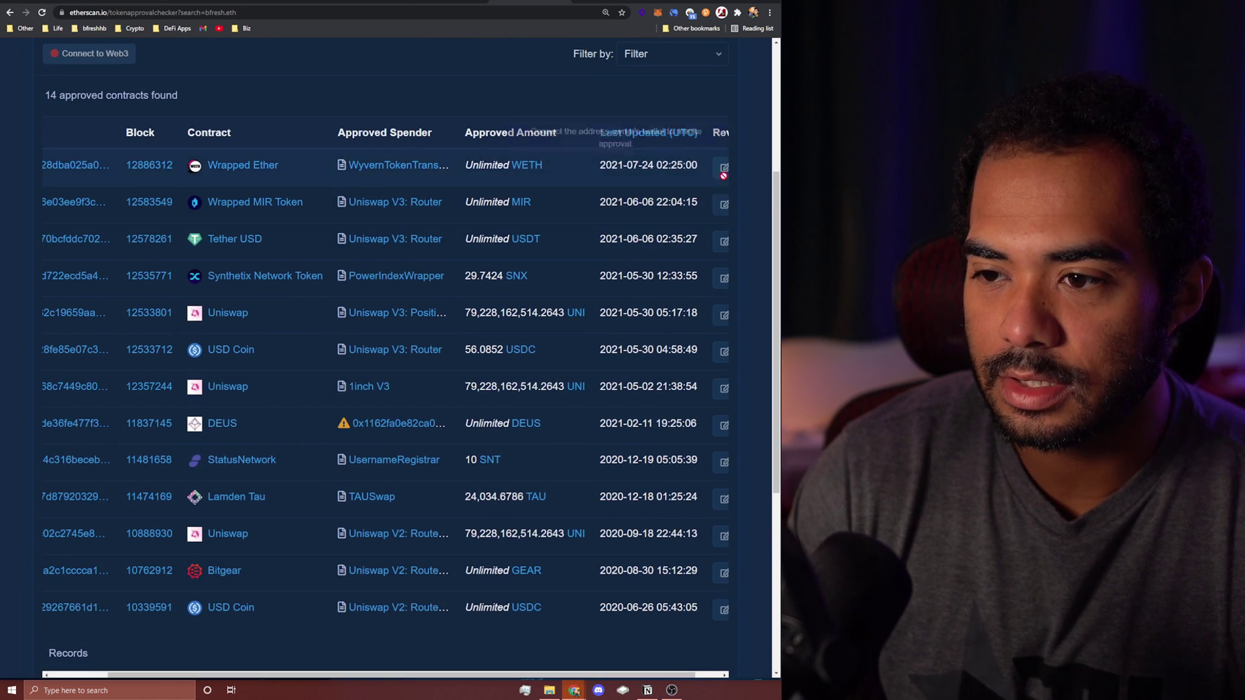
pyautogui.scroll(1, 195, 129)
pyautogui.click(96, 104)
pyautogui.click(438, 93)
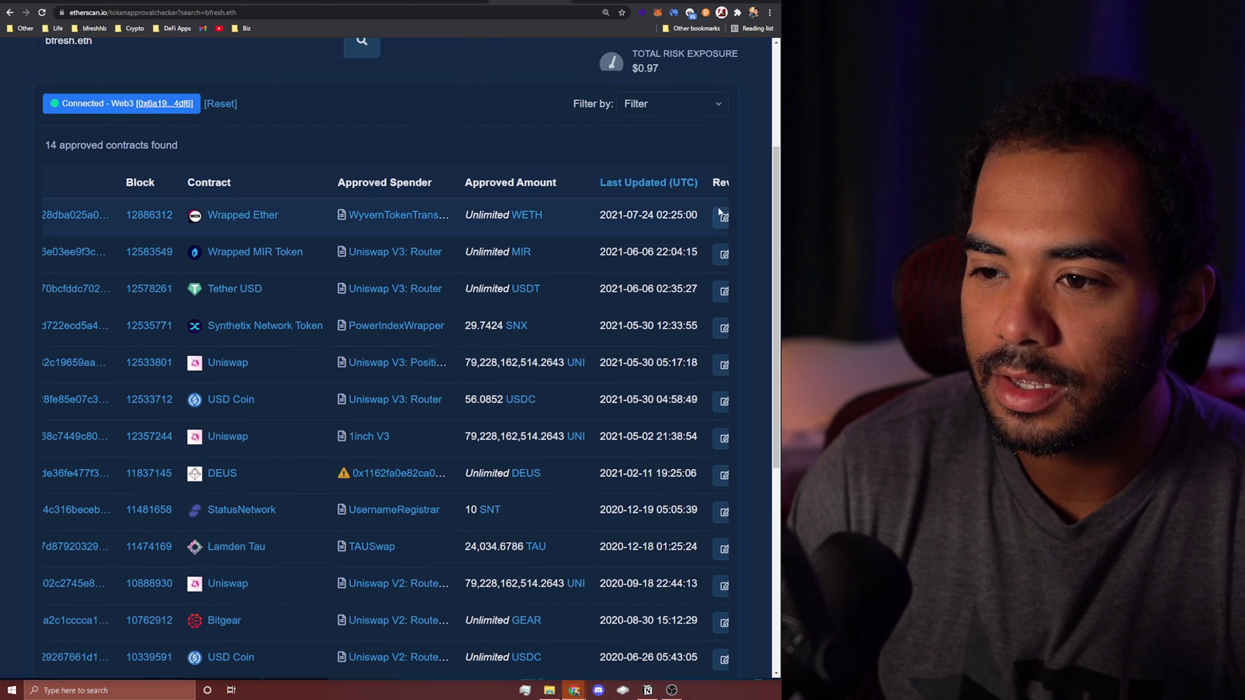
pyautogui.click(720, 215)
pyautogui.click(242, 258)
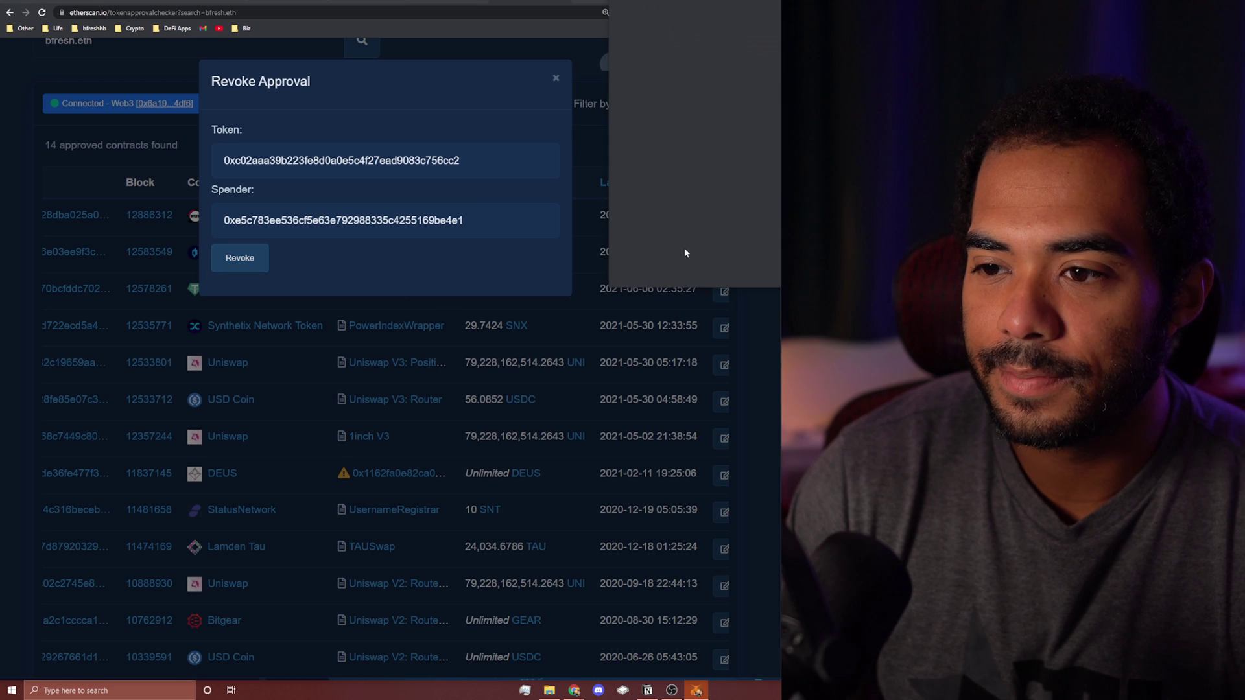
pyautogui.scroll(-1, 726, 220)
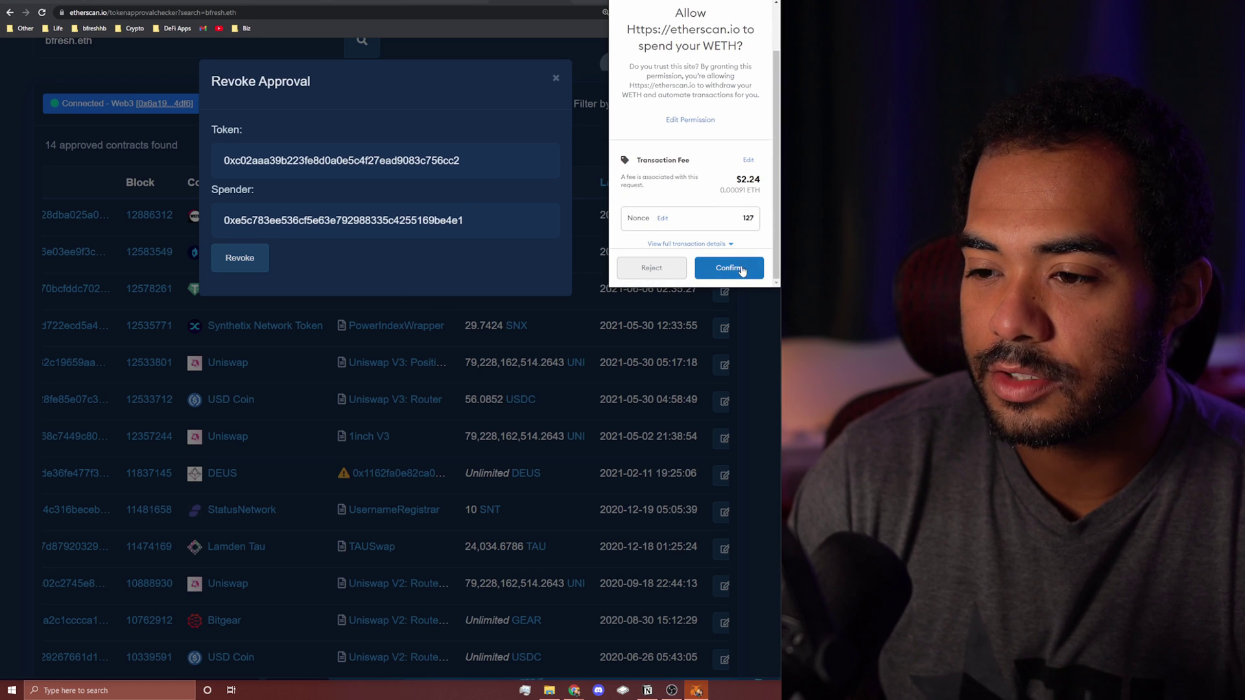
pyautogui.click(741, 270)
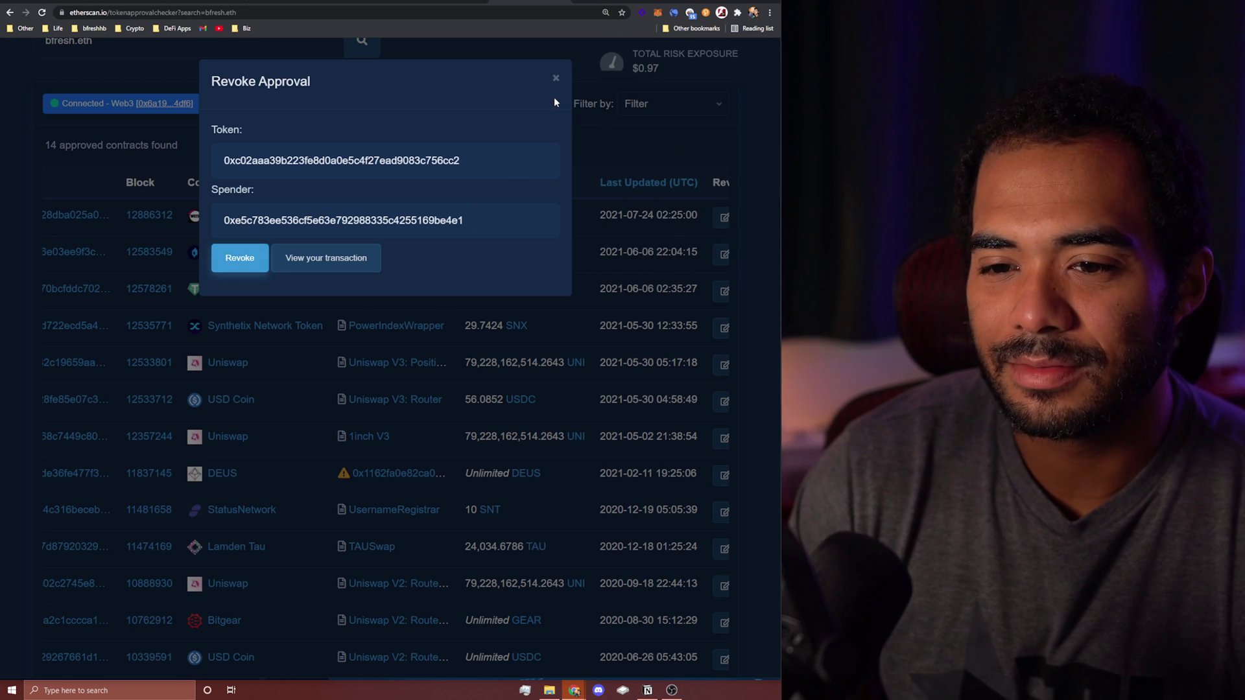
pyautogui.click(328, 258)
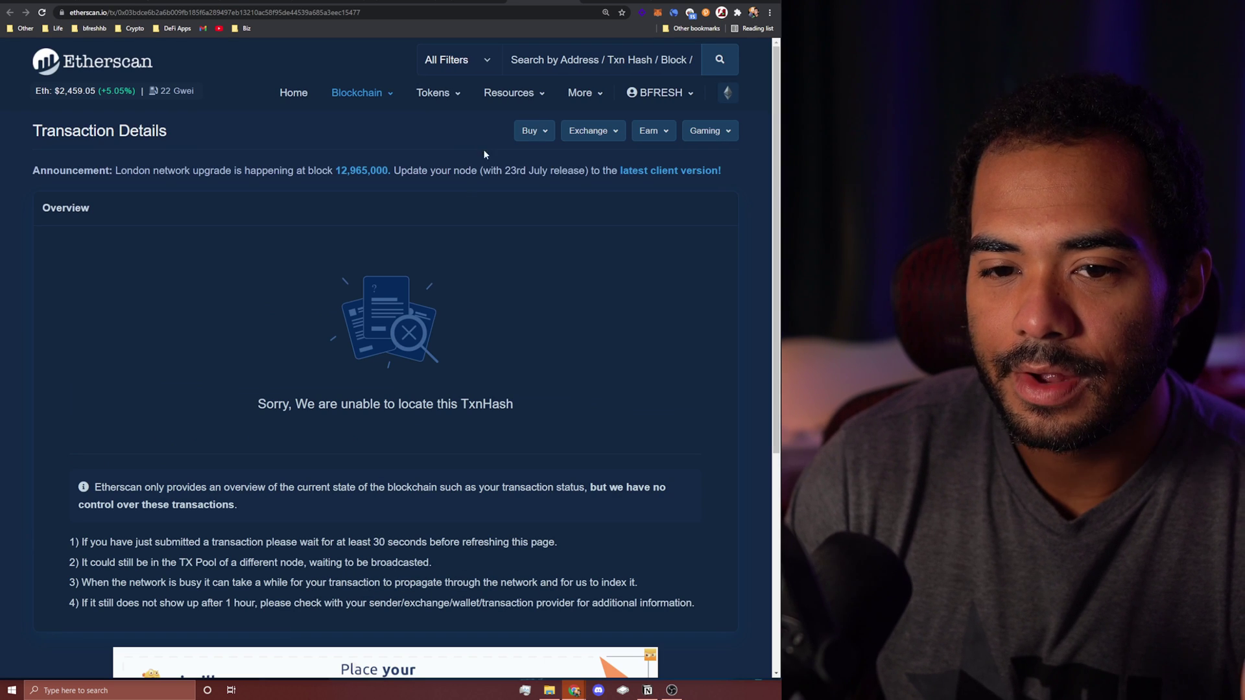
pyautogui.click(43, 13)
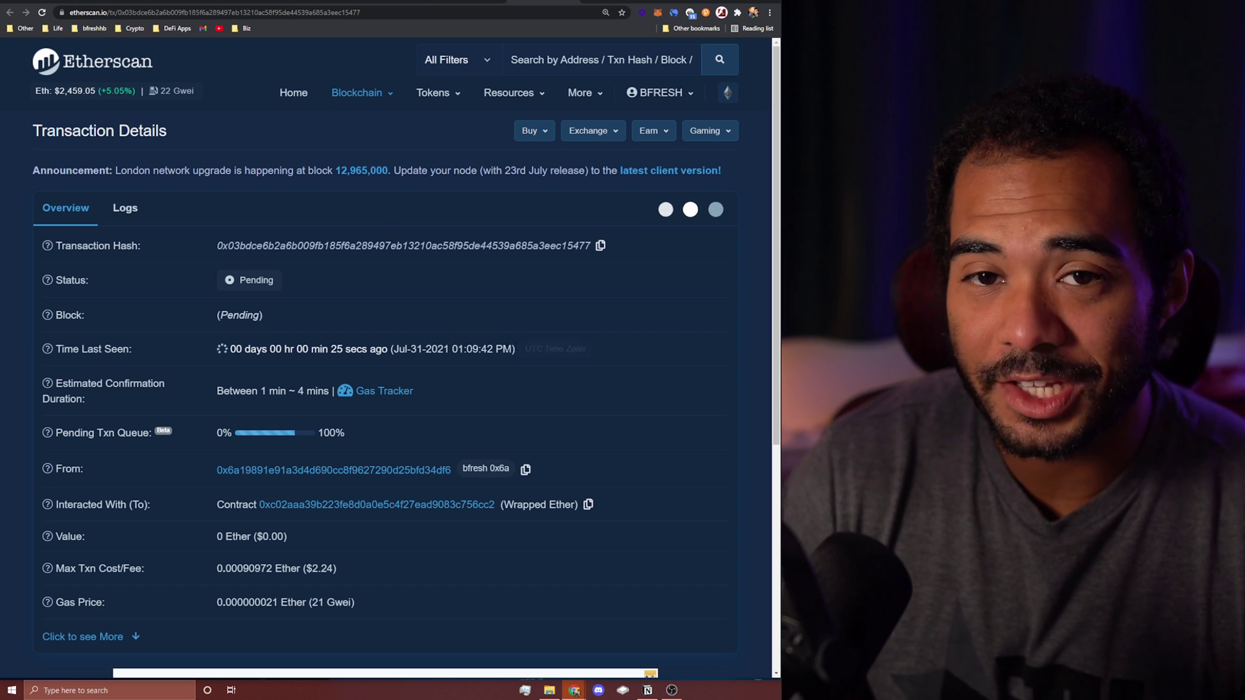
# Step: Speed up the WETH revocation with Fast gas and open the replacement transaction at 26 Gwei
pyautogui.click(658, 13)
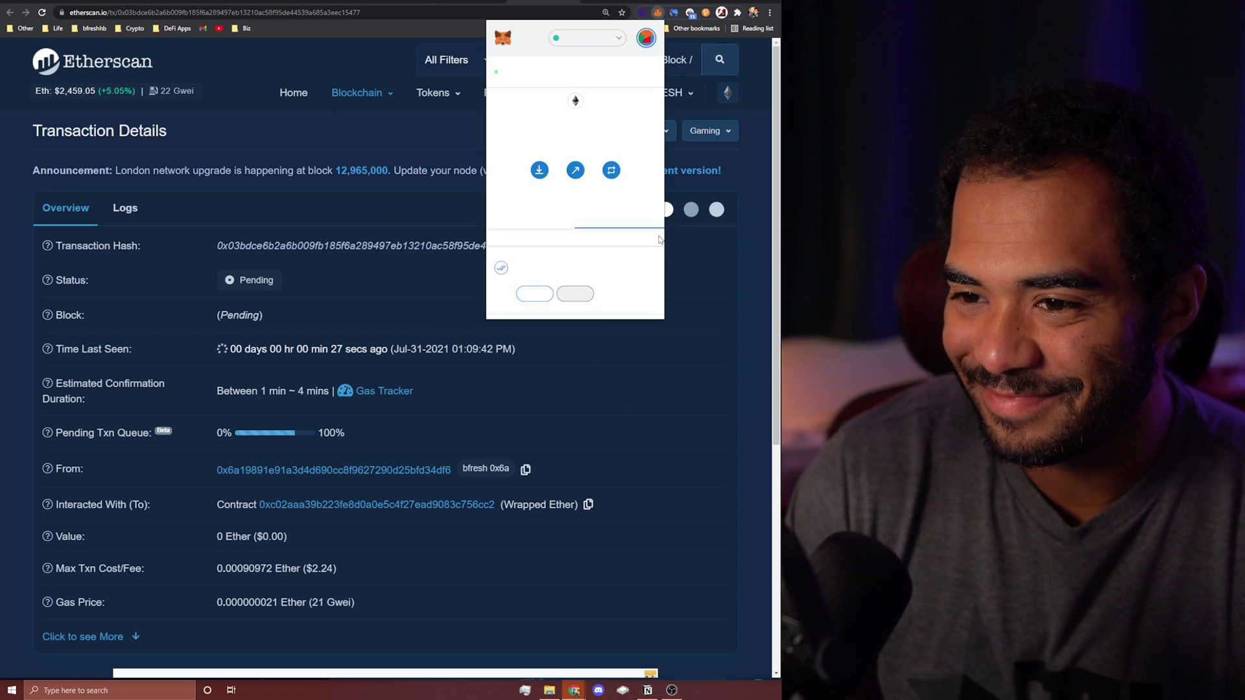
pyautogui.click(535, 294)
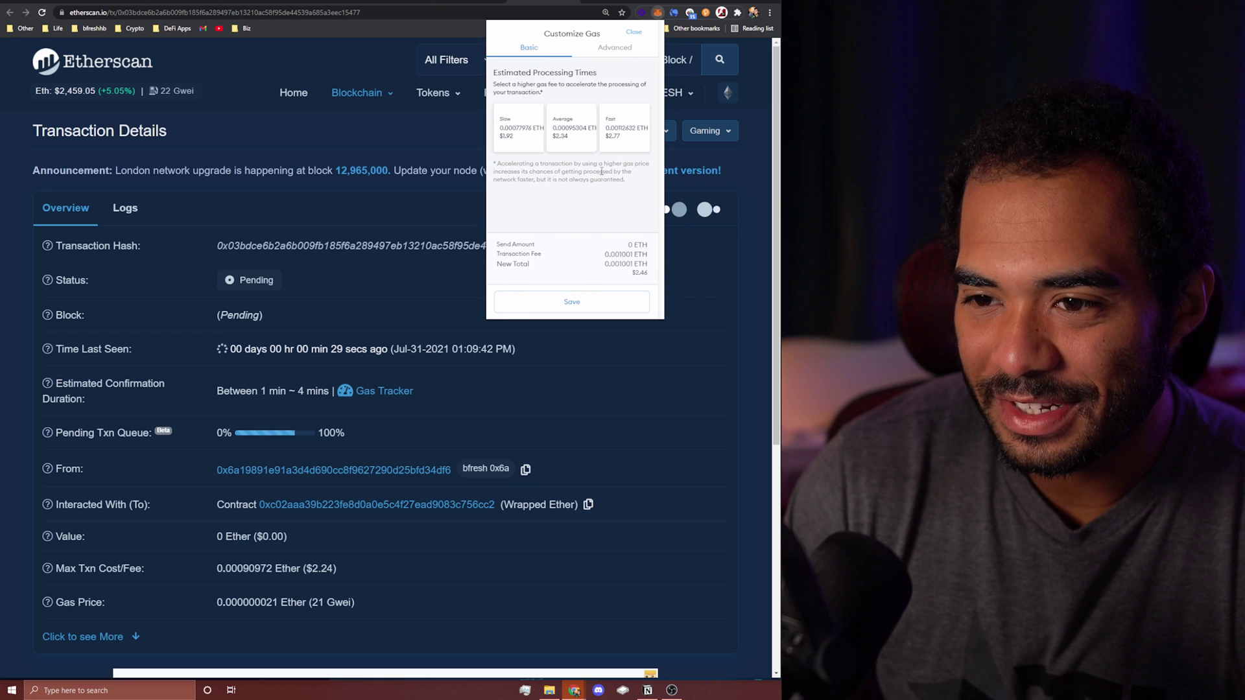
pyautogui.click(620, 136)
pyautogui.click(598, 305)
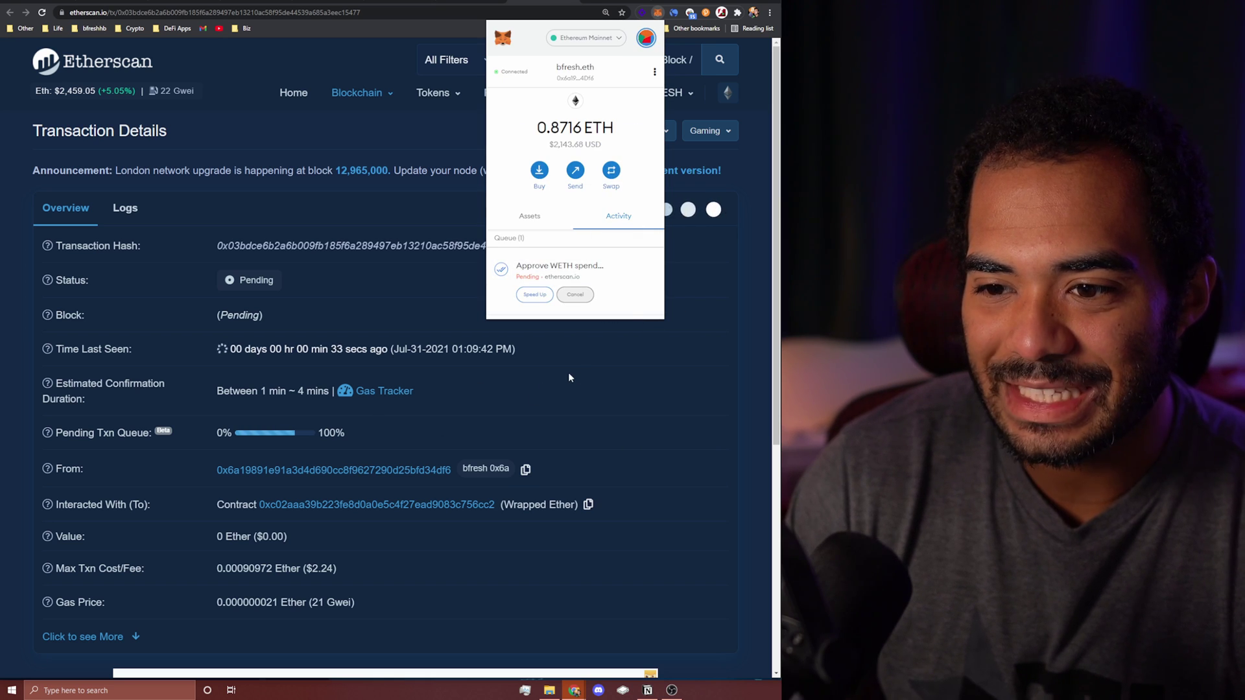
pyautogui.click(583, 268)
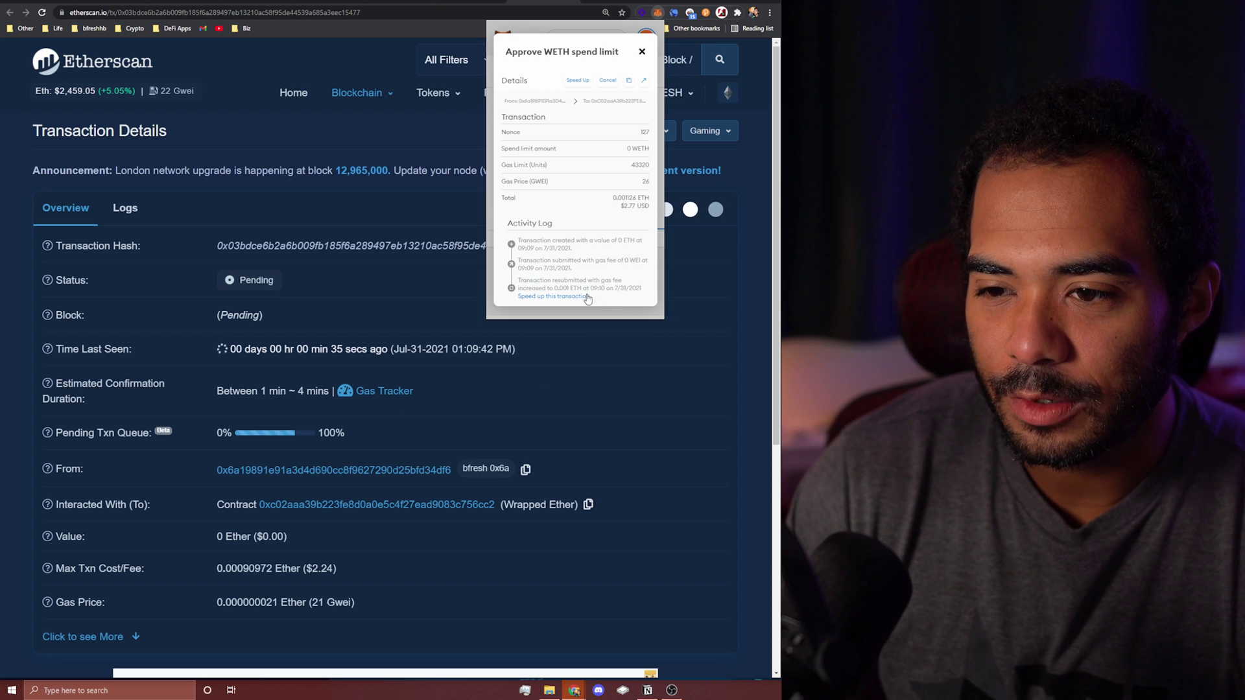
pyautogui.click(644, 80)
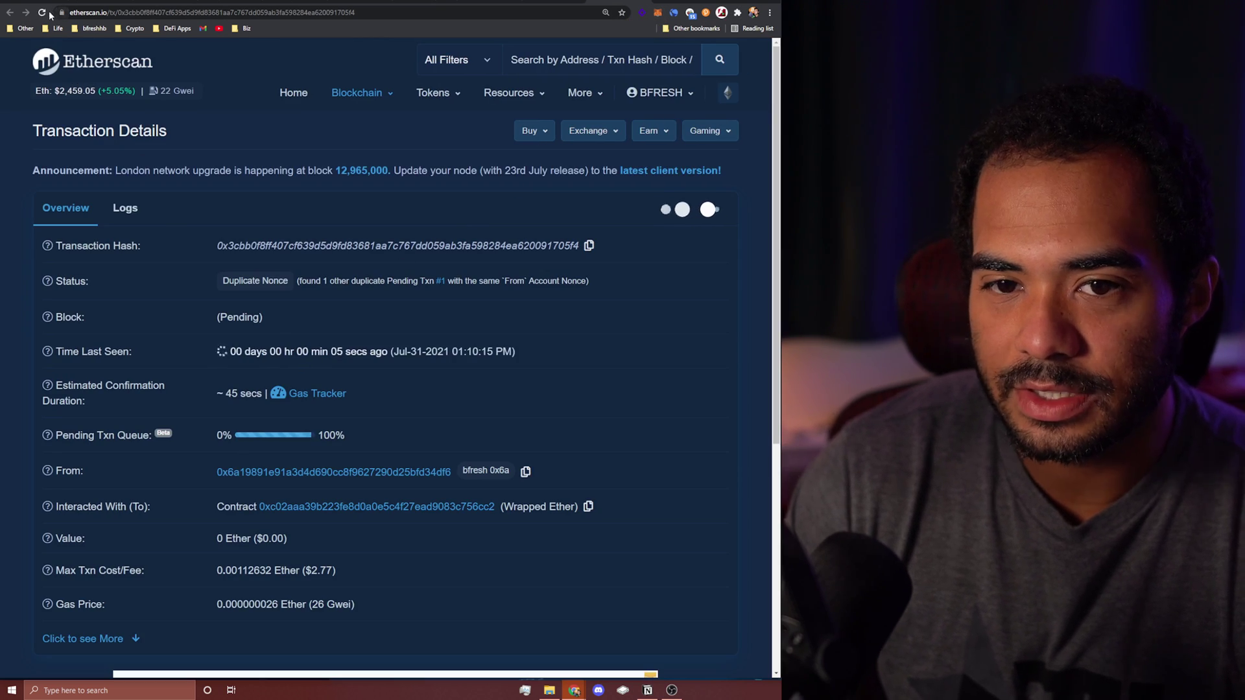
pyautogui.click(42, 13)
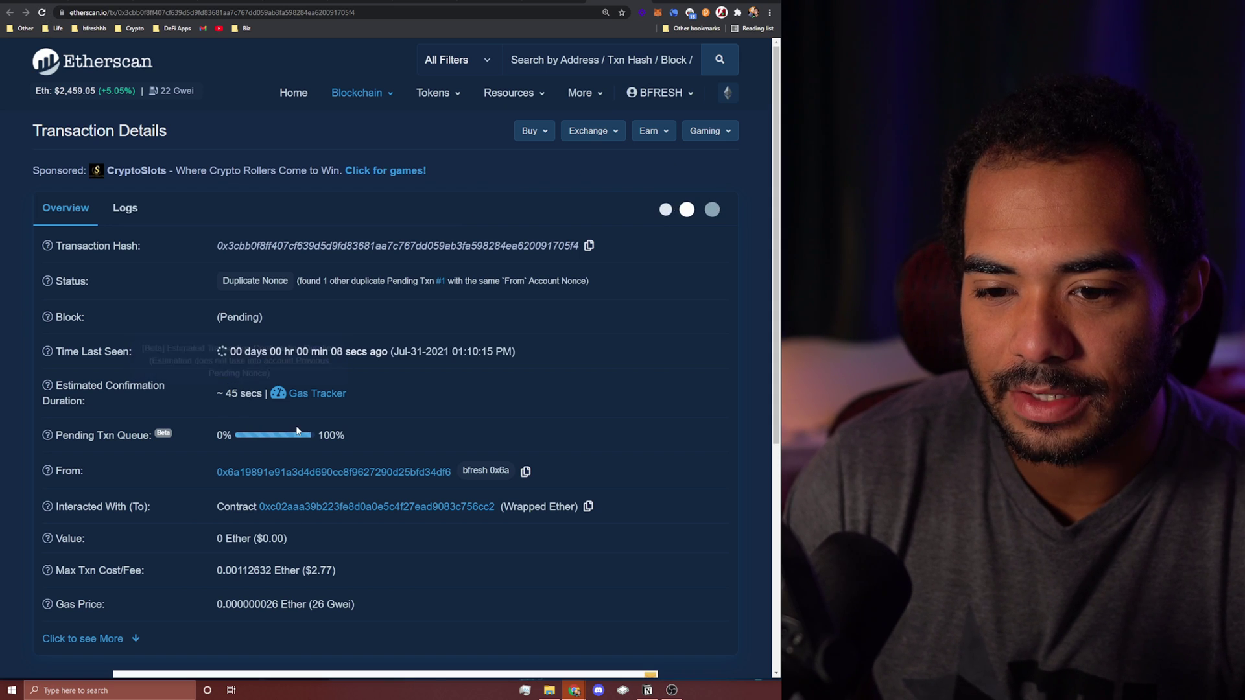
pyautogui.click(43, 13)
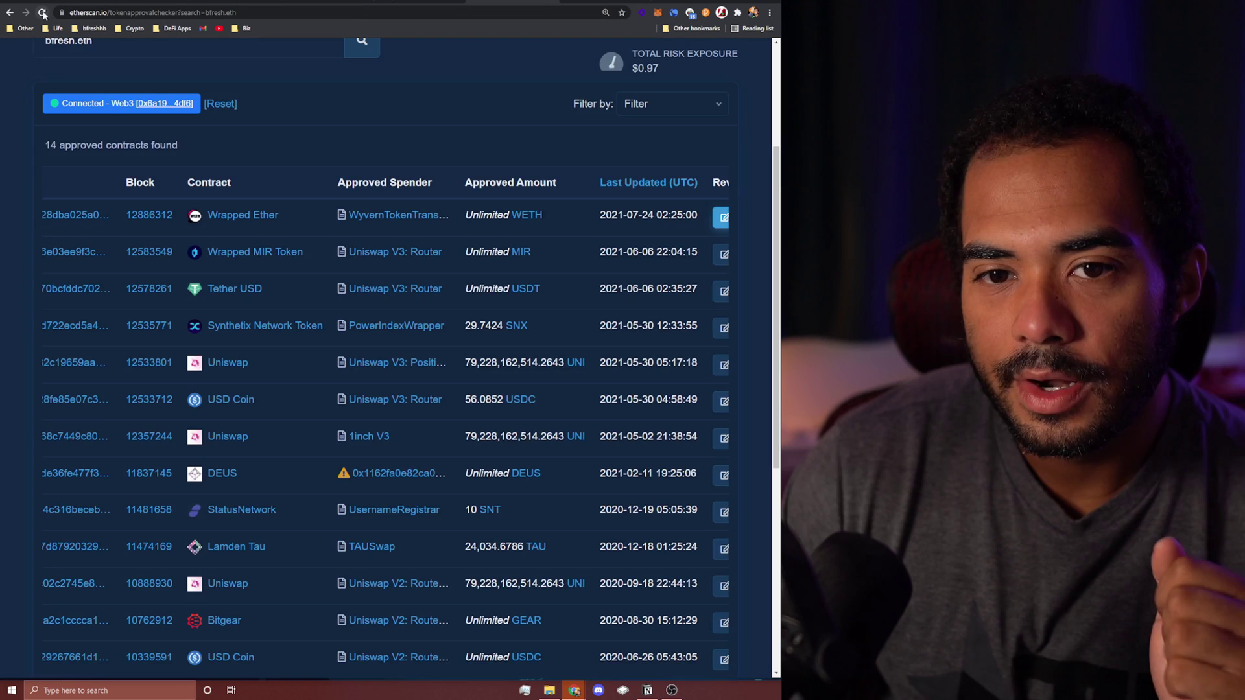
# Step: Reload Token Approvals to show 13 contracts and inspect the DEUS warning icon
pyautogui.click(42, 13)
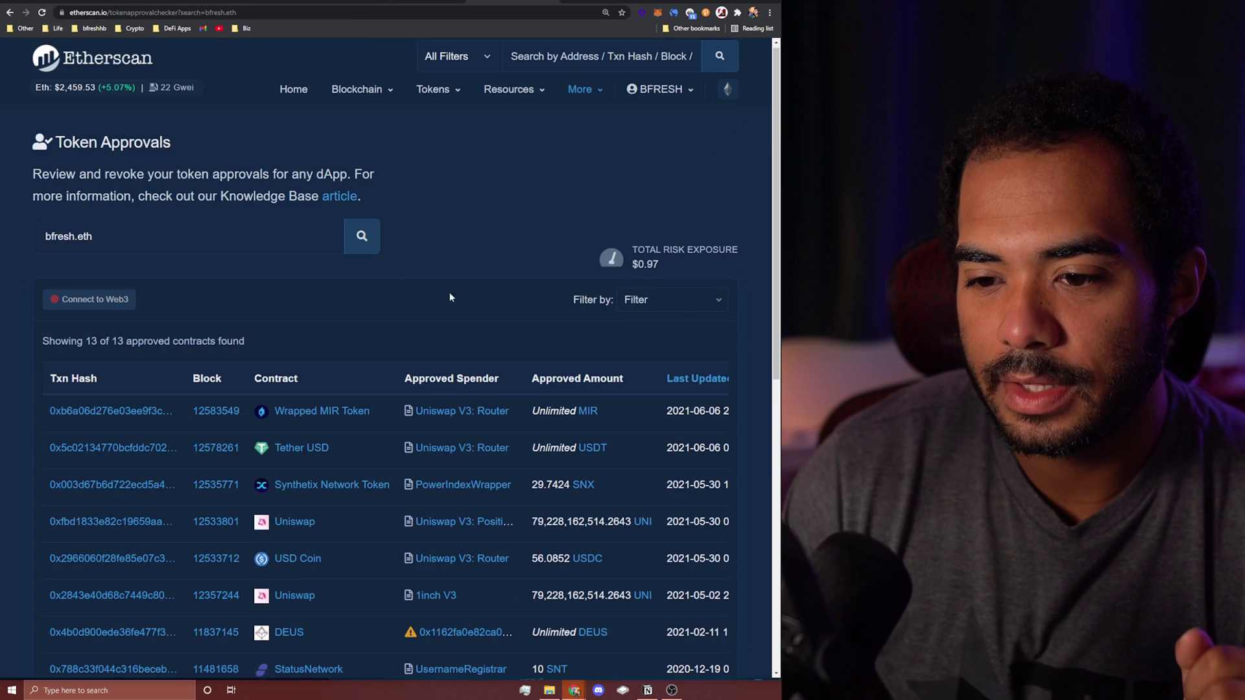
pyautogui.scroll(-3, 480, 272)
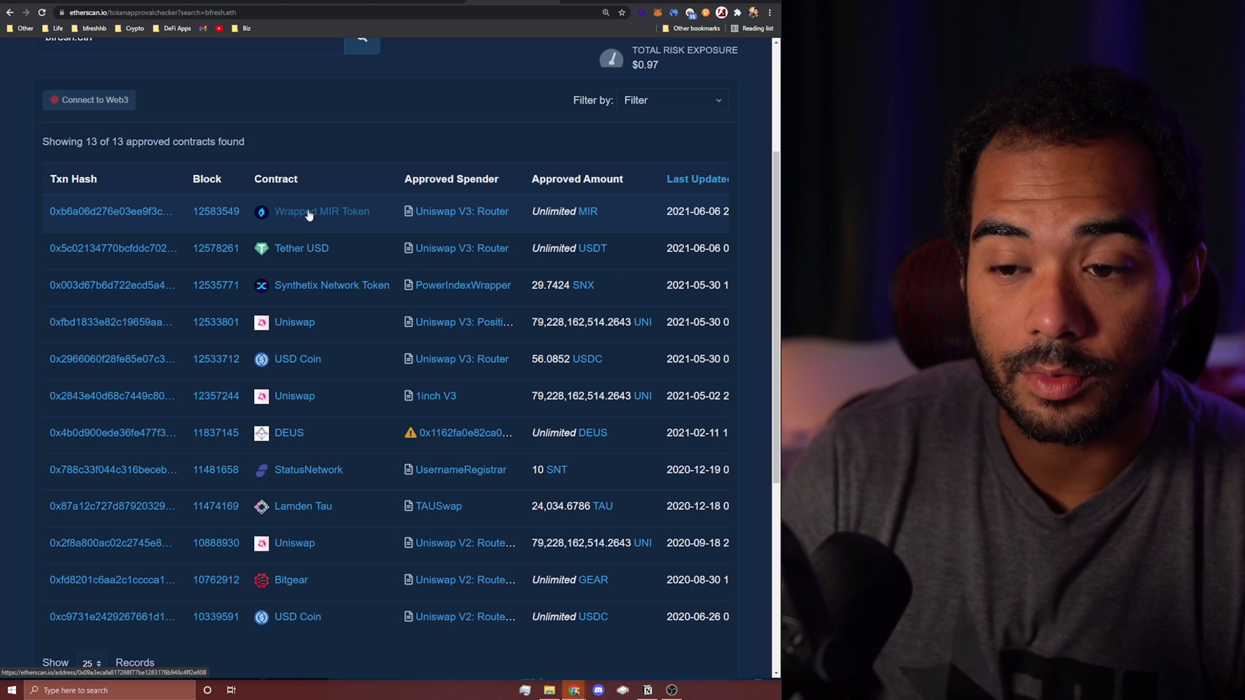
pyautogui.moveTo(411, 437)
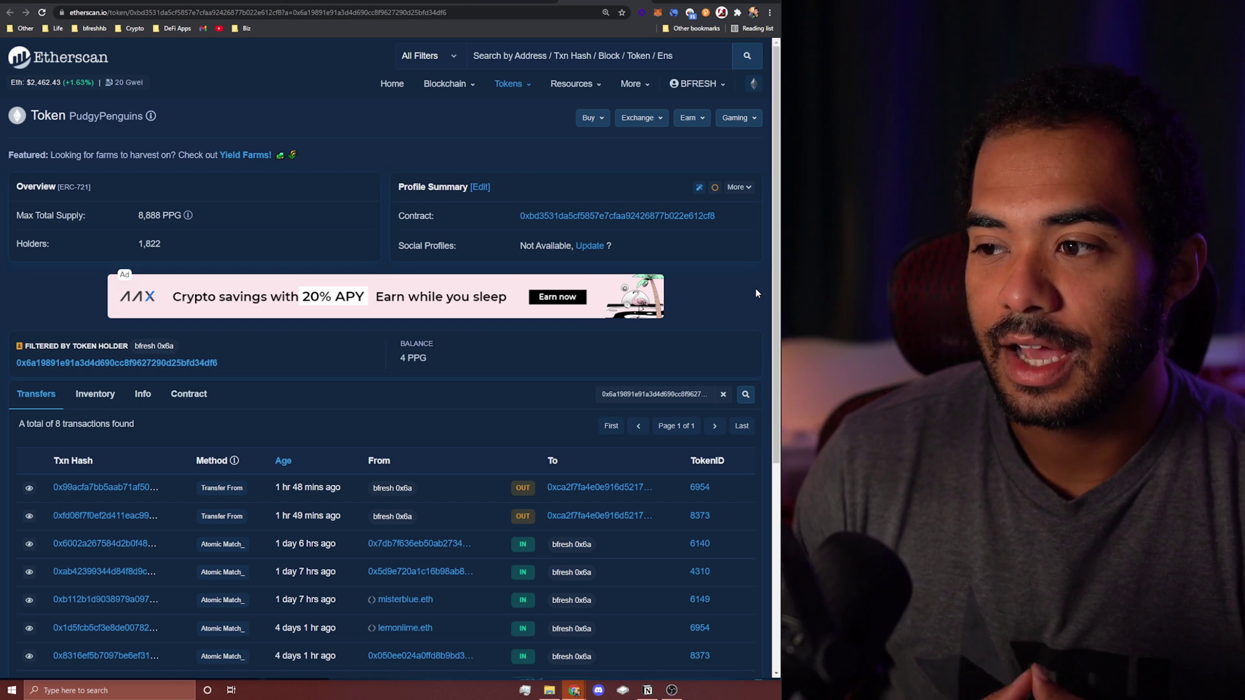
# Step: Switch to OpenSea and open My Profile to view the collected items
pyautogui.click(438, 1)
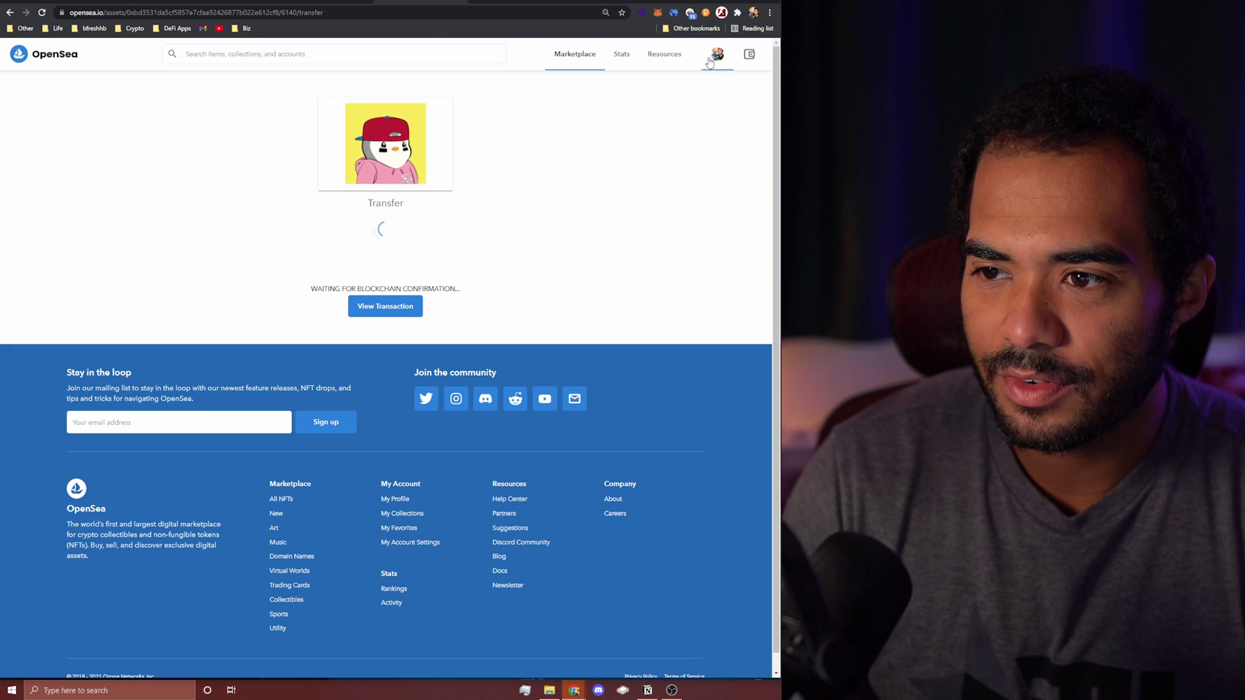
pyautogui.moveTo(716, 56)
pyautogui.click(705, 83)
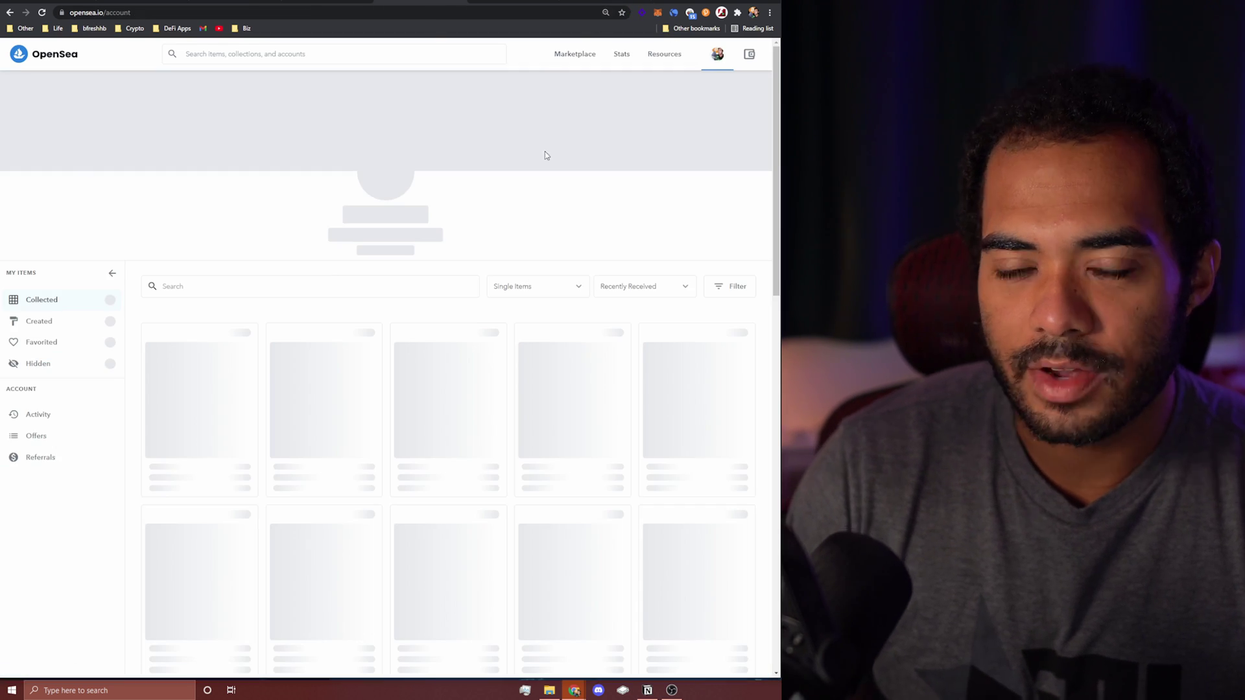
pyautogui.scroll(-2, 535, 158)
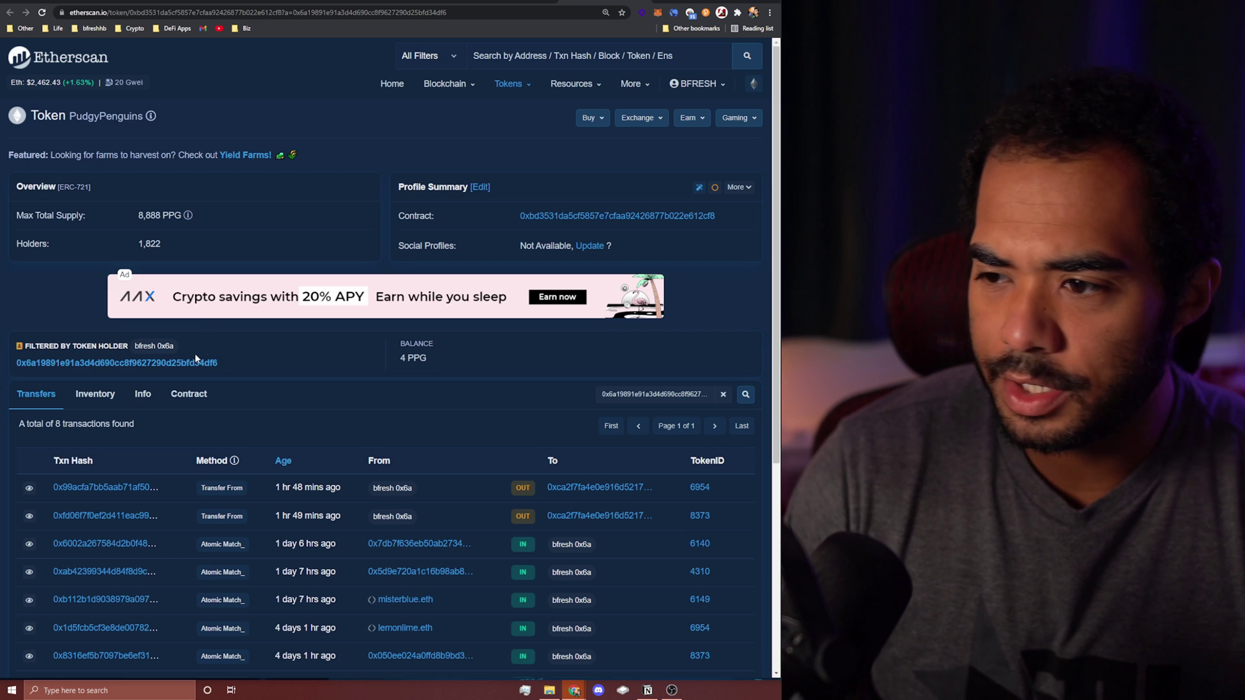
# Step: Go back to the wallet's address page, then return to the PudgyPenguins holdings view
pyautogui.scroll(-1, 246, 236)
pyautogui.scroll(-1, 246, 239)
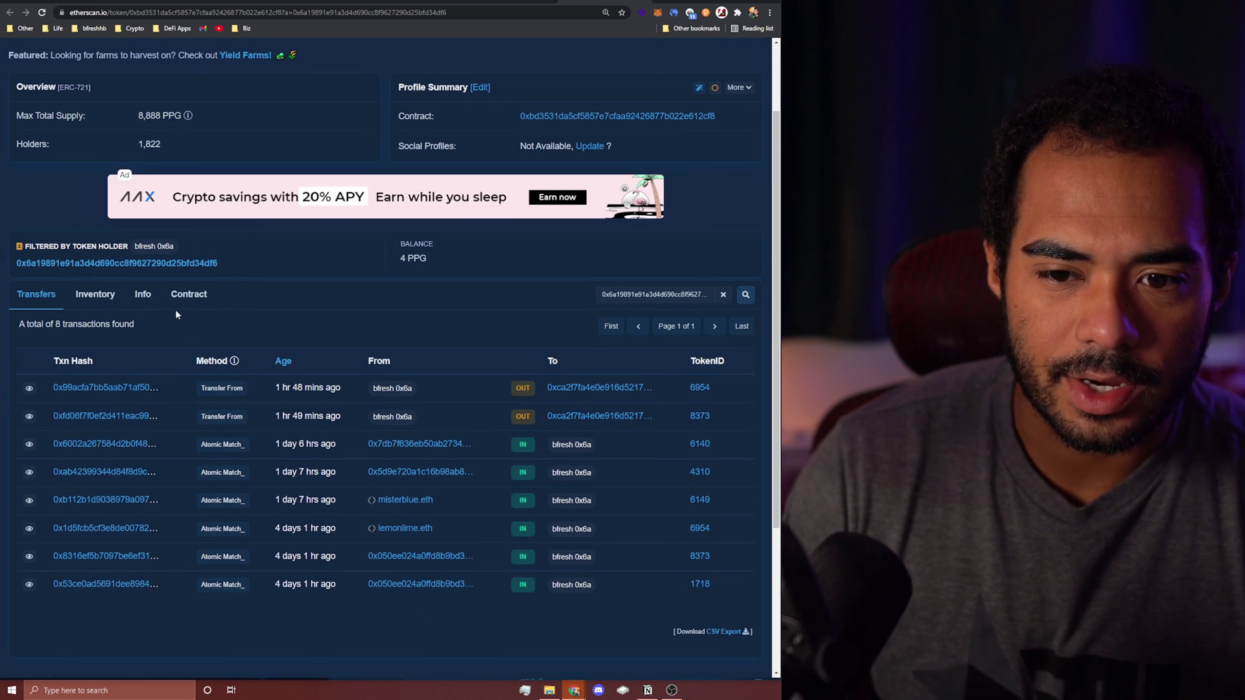
pyautogui.scroll(1, 181, 309)
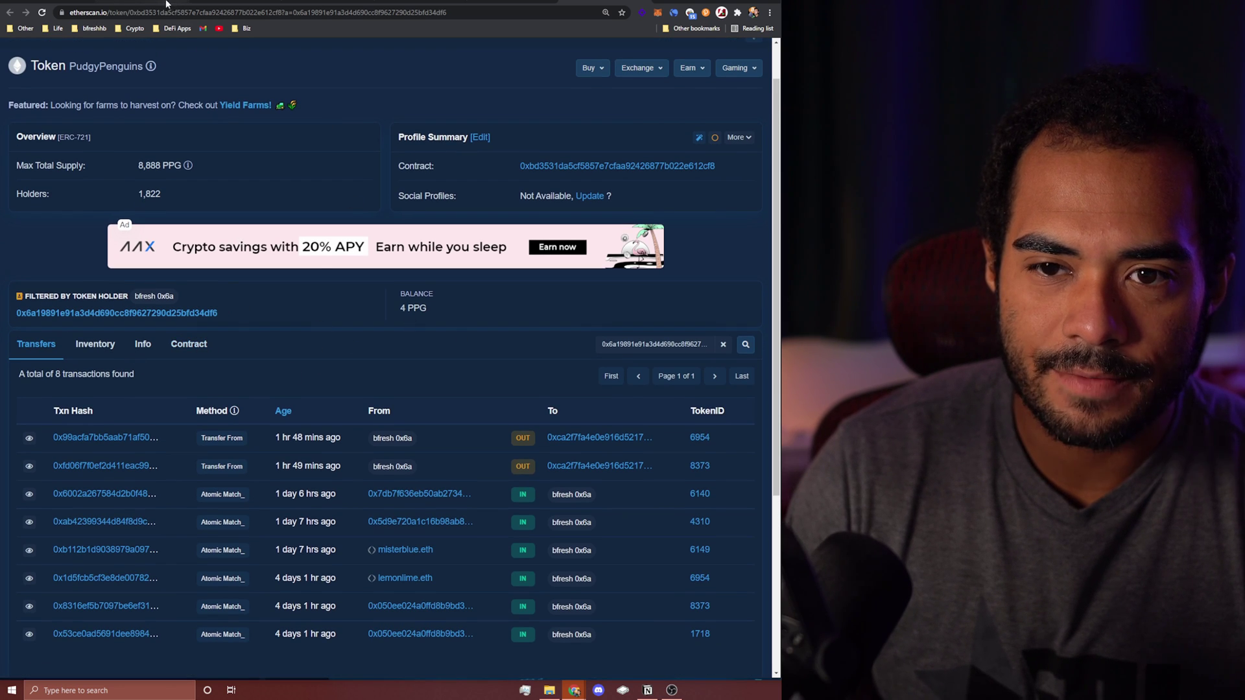
pyautogui.scroll(1, 208, 105)
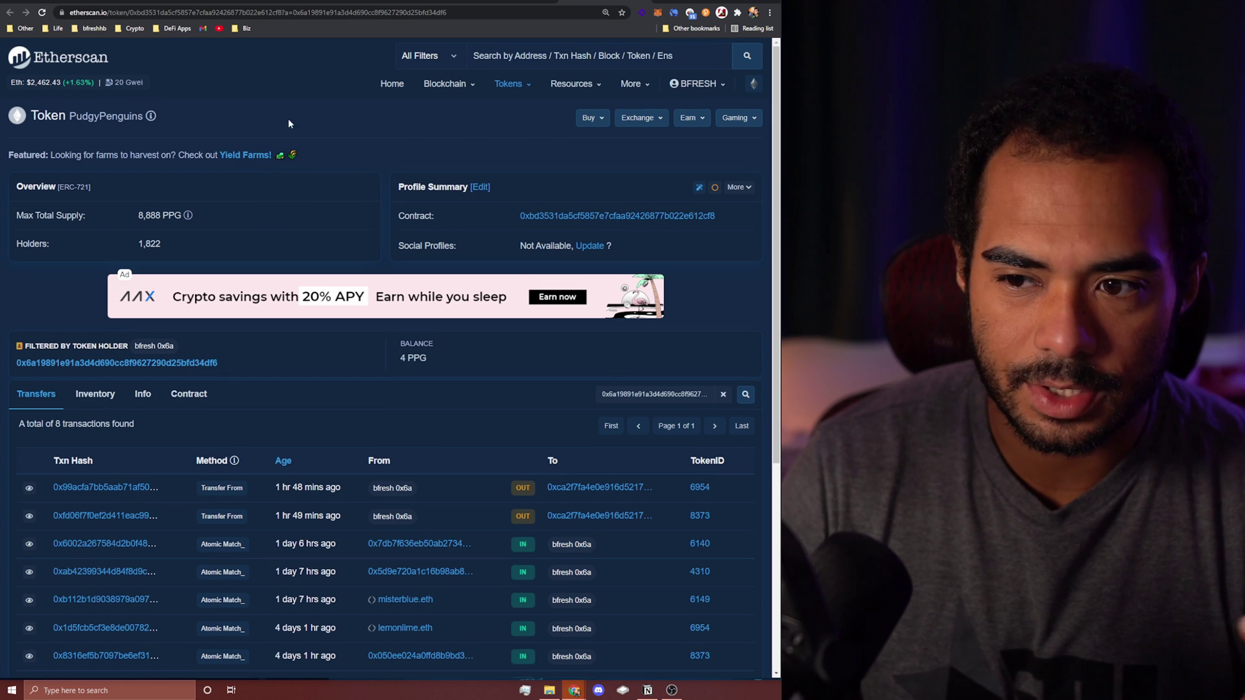
pyautogui.hotkey('alt', 'Left')
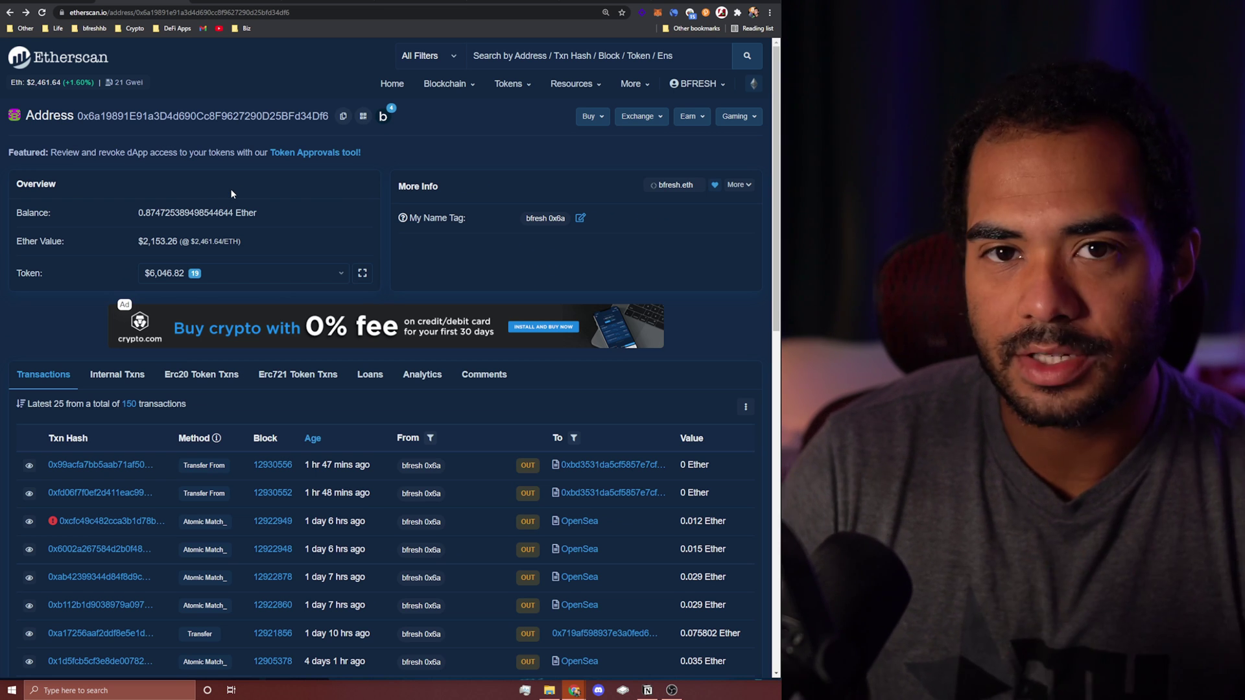
pyautogui.click(581, 3)
# Step: Open the PudgyPenguins contract page and view its verified source code files
pyautogui.click(645, 216)
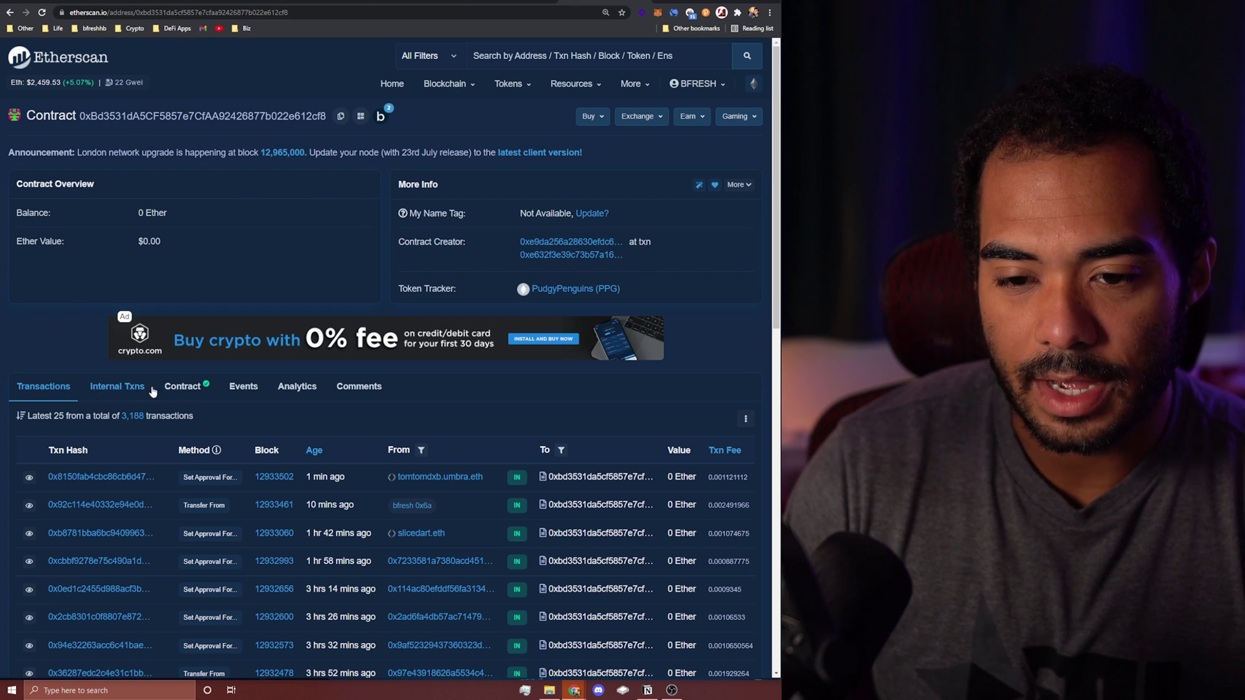
pyautogui.click(194, 393)
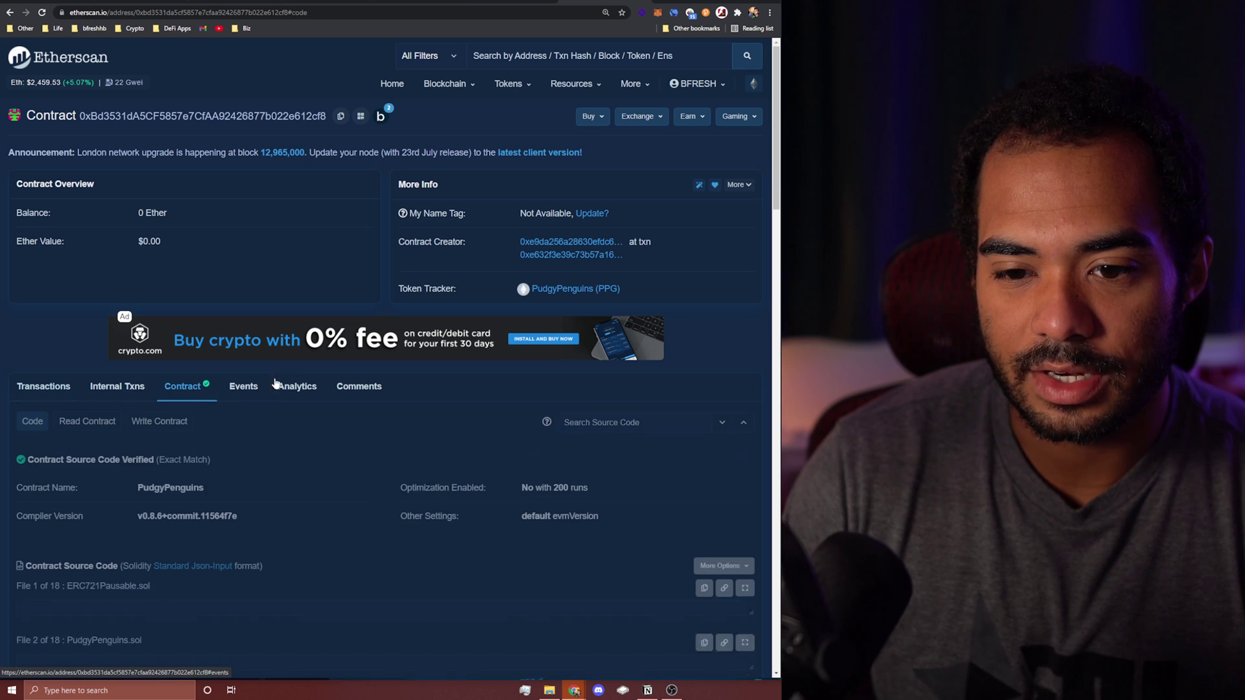
pyautogui.scroll(-6, 286, 313)
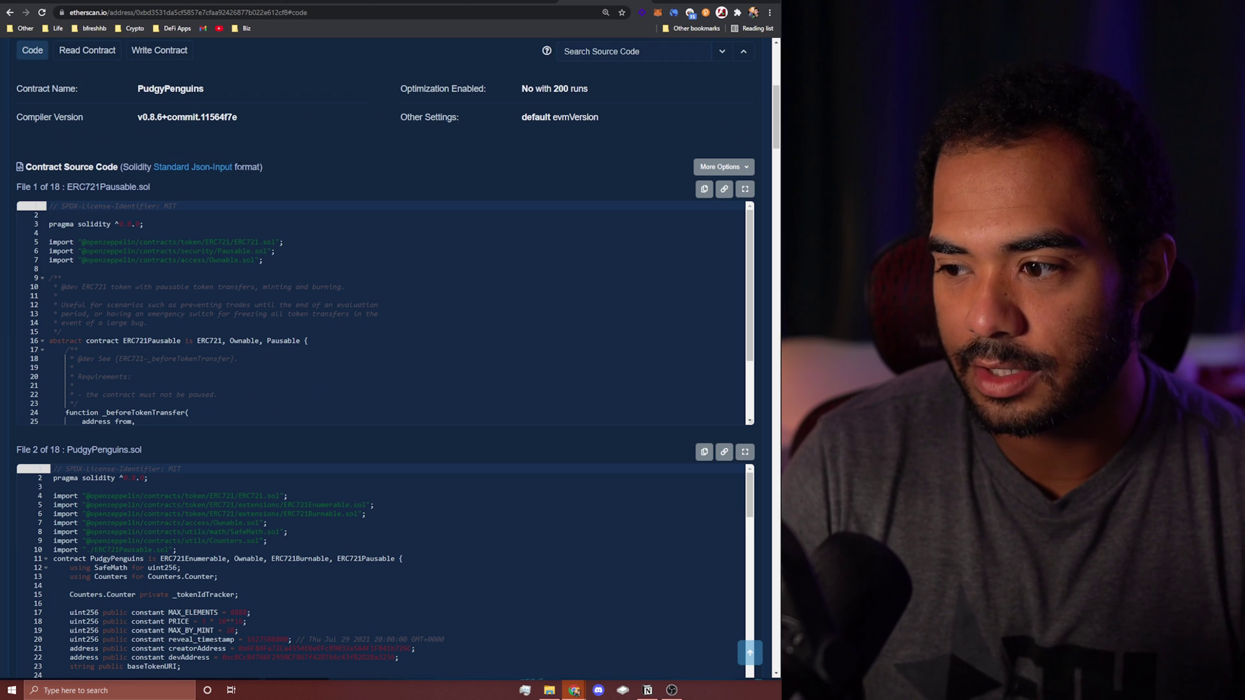
pyautogui.scroll(1, 209, 196)
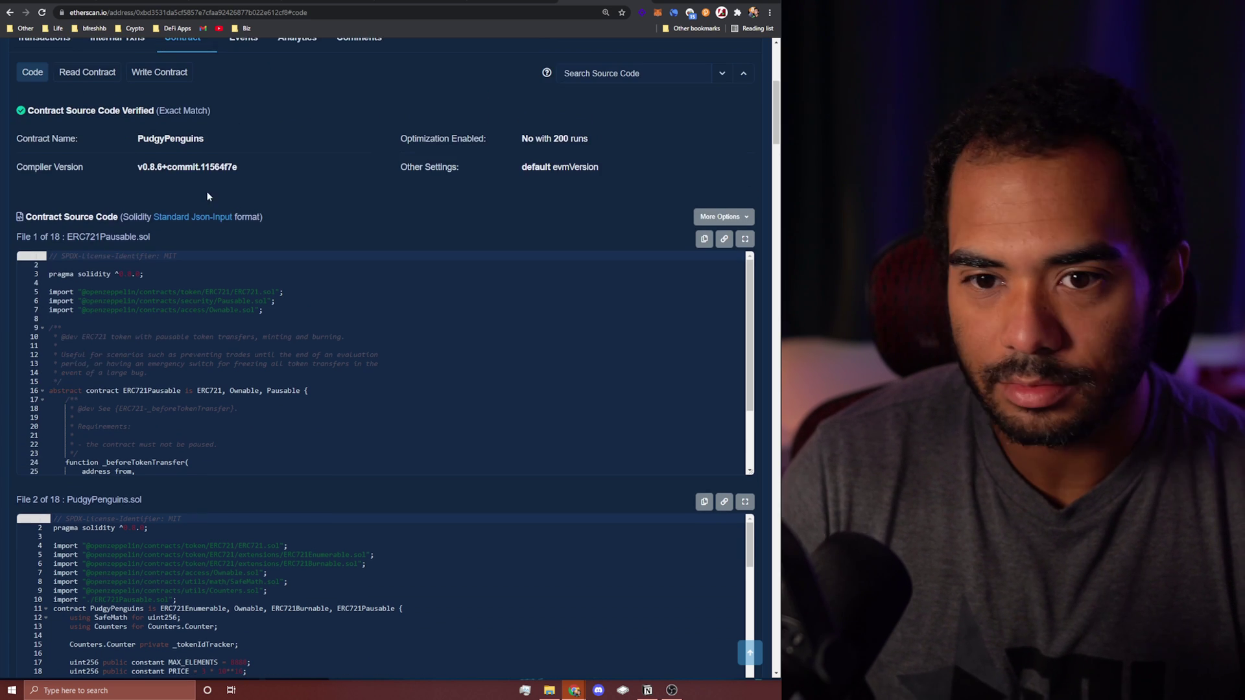
# Step: Query balanceOf in Read Contract with the wallet address, returning 3
pyautogui.click(94, 77)
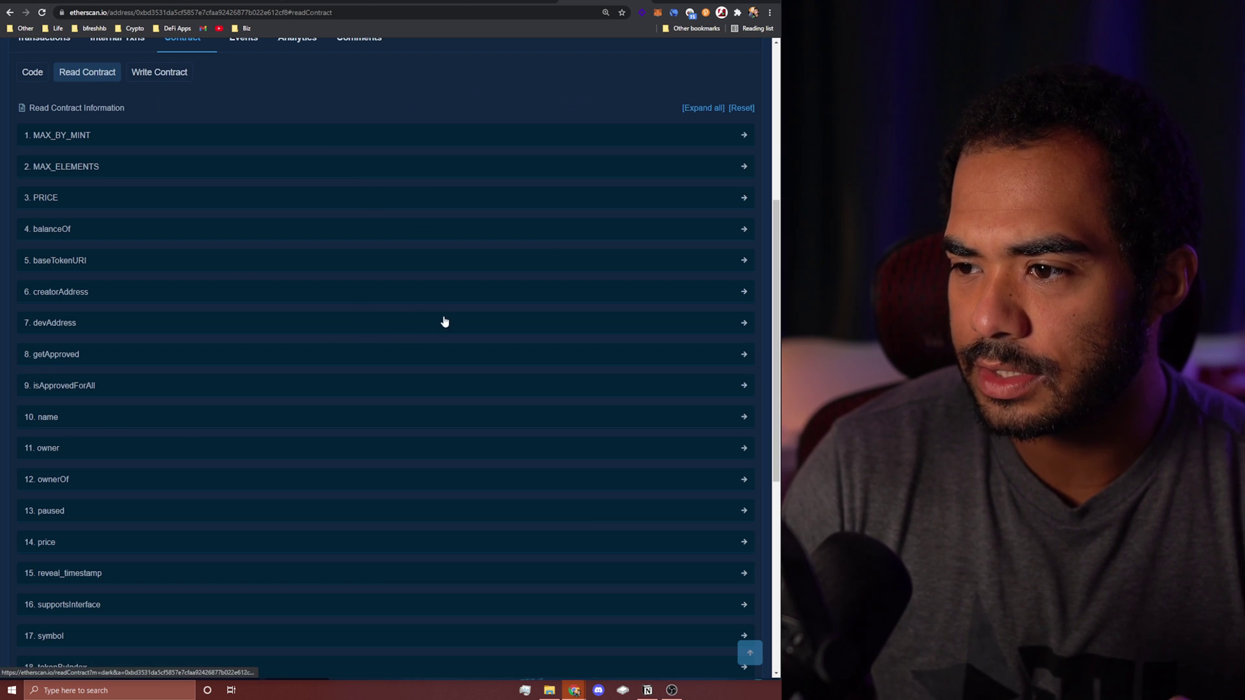
pyautogui.click(61, 231)
pyautogui.click(174, 283)
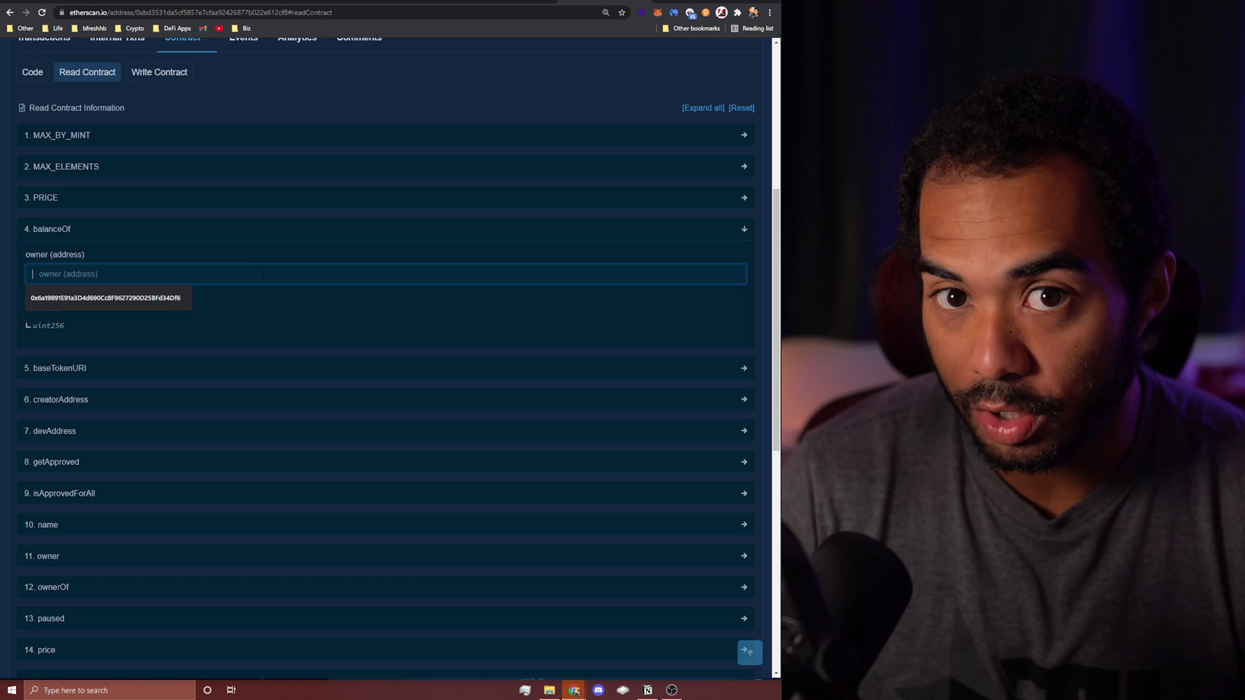
pyautogui.click(162, 300)
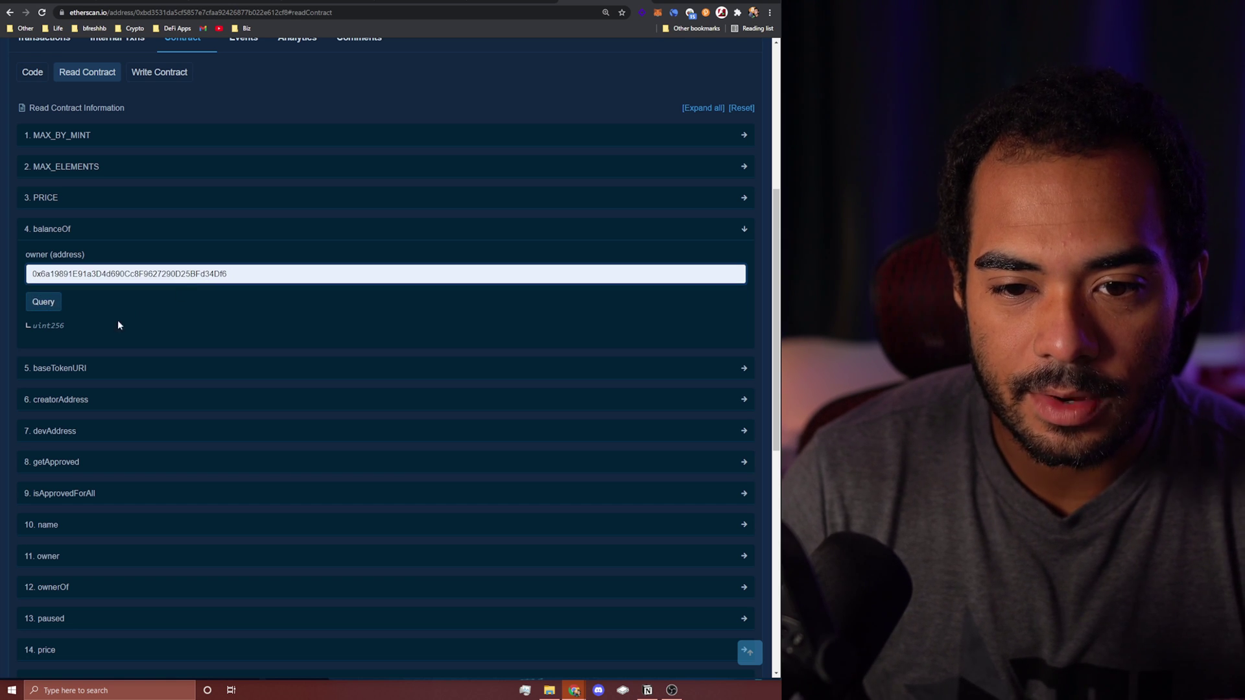
pyautogui.click(56, 307)
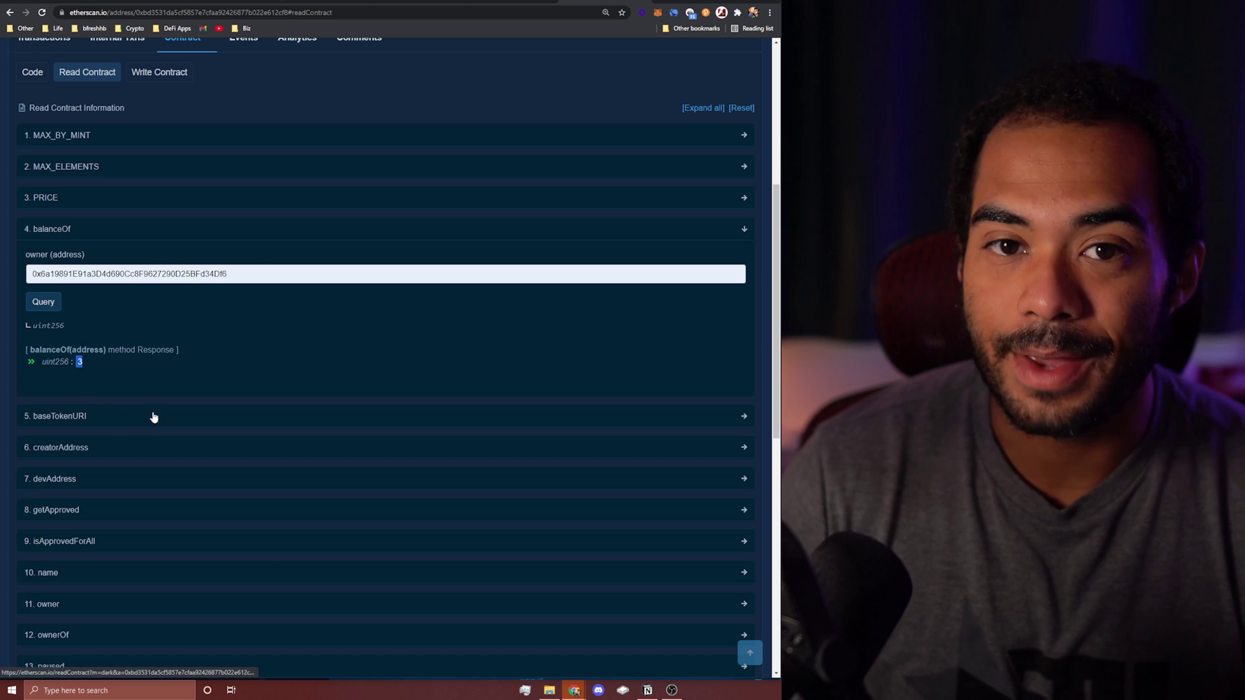
pyautogui.scroll(3, 221, 377)
pyautogui.scroll(1, 216, 343)
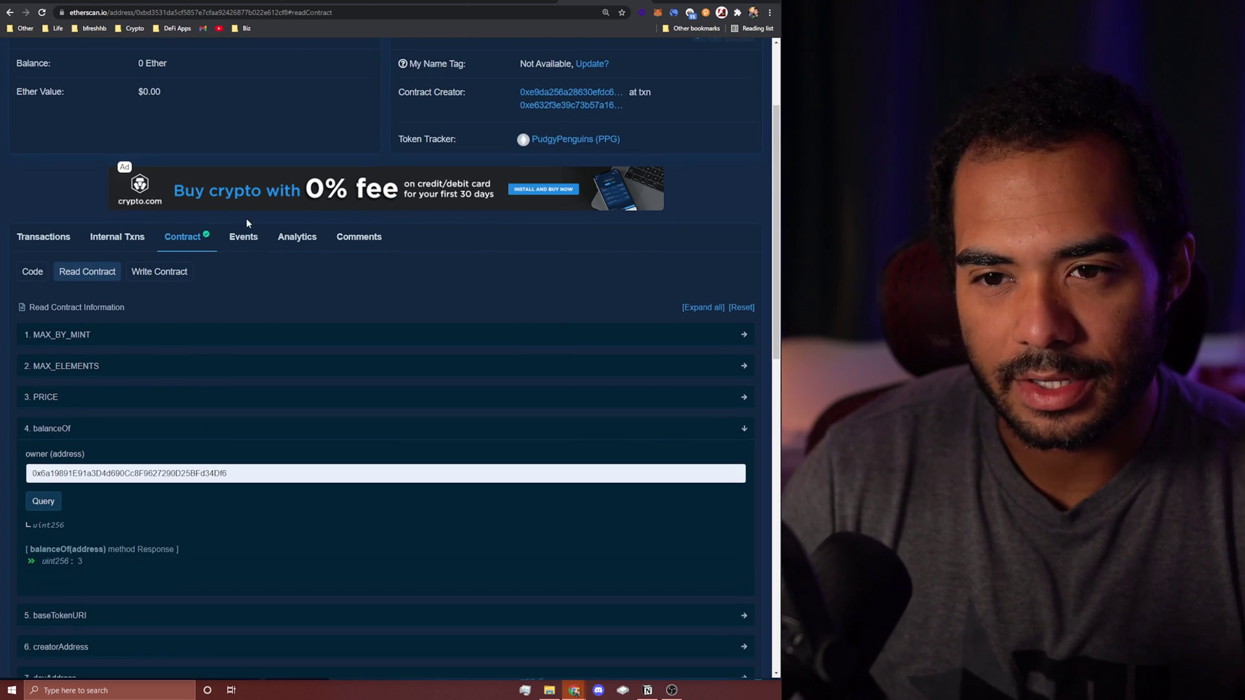
pyautogui.scroll(-3, 246, 221)
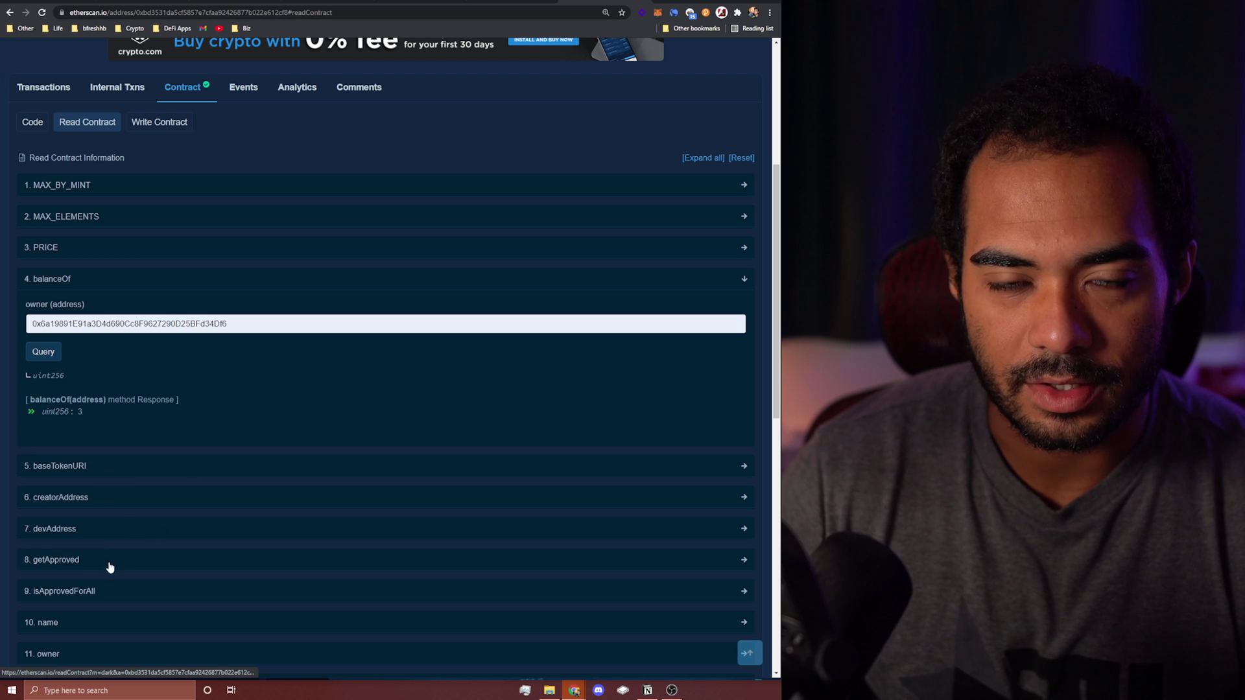
pyautogui.scroll(3, 214, 568)
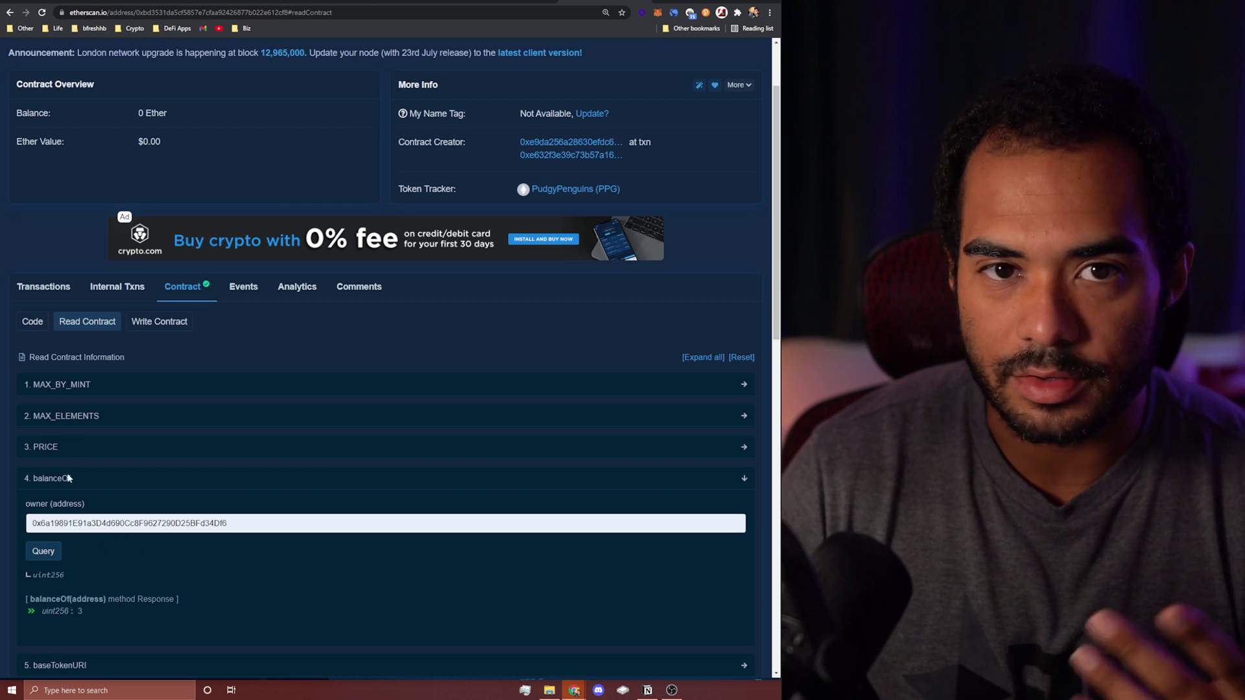
pyautogui.scroll(-1, 193, 480)
# Step: Open Write Contract and connect the MetaMask wallet through Connect to Web3
pyautogui.scroll(-1, 194, 480)
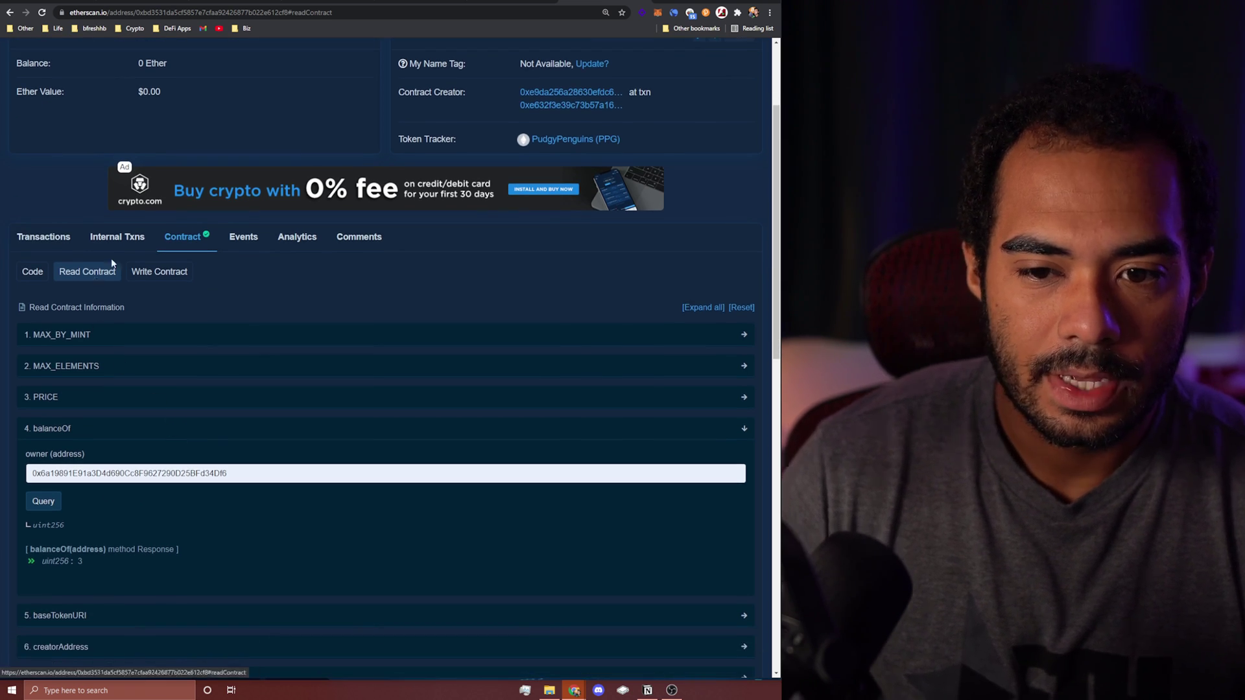
pyautogui.click(153, 272)
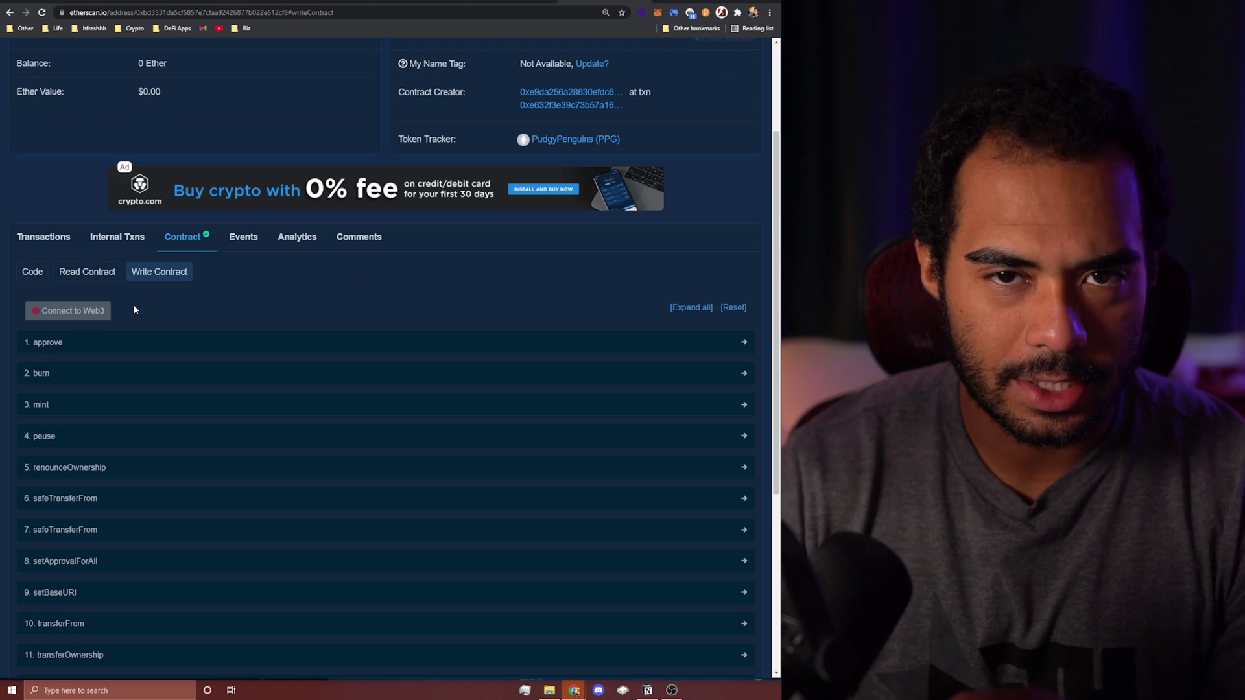
pyautogui.click(91, 314)
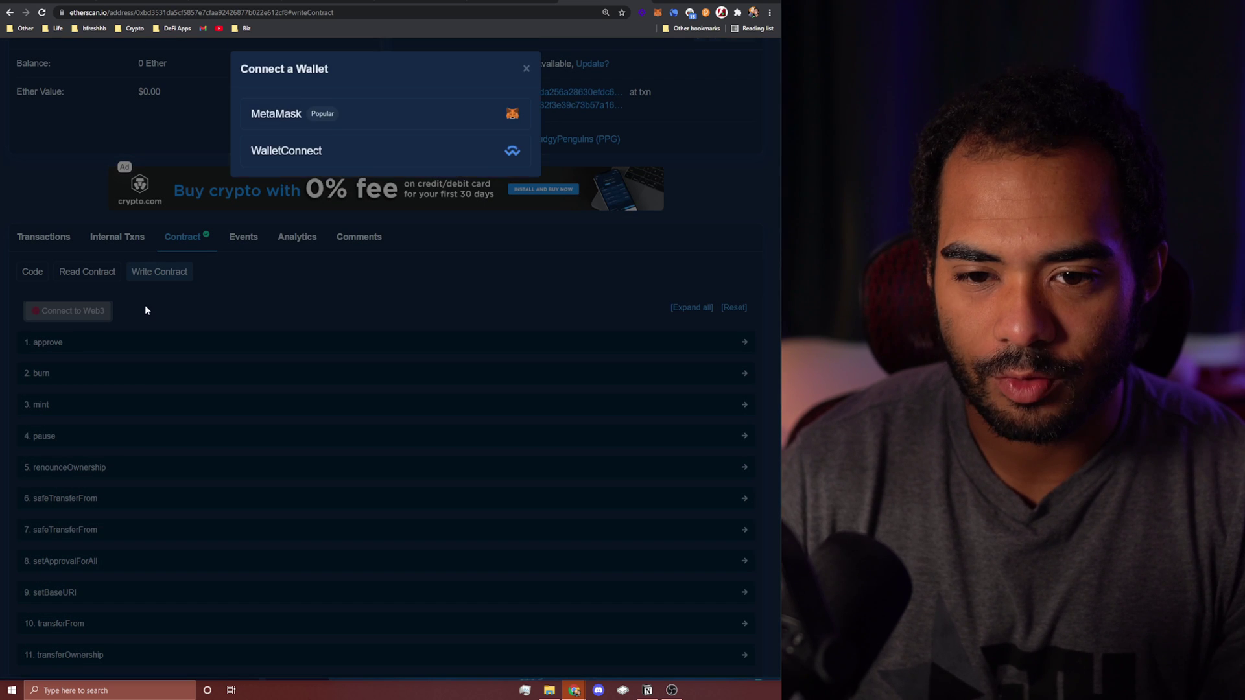
pyautogui.click(372, 127)
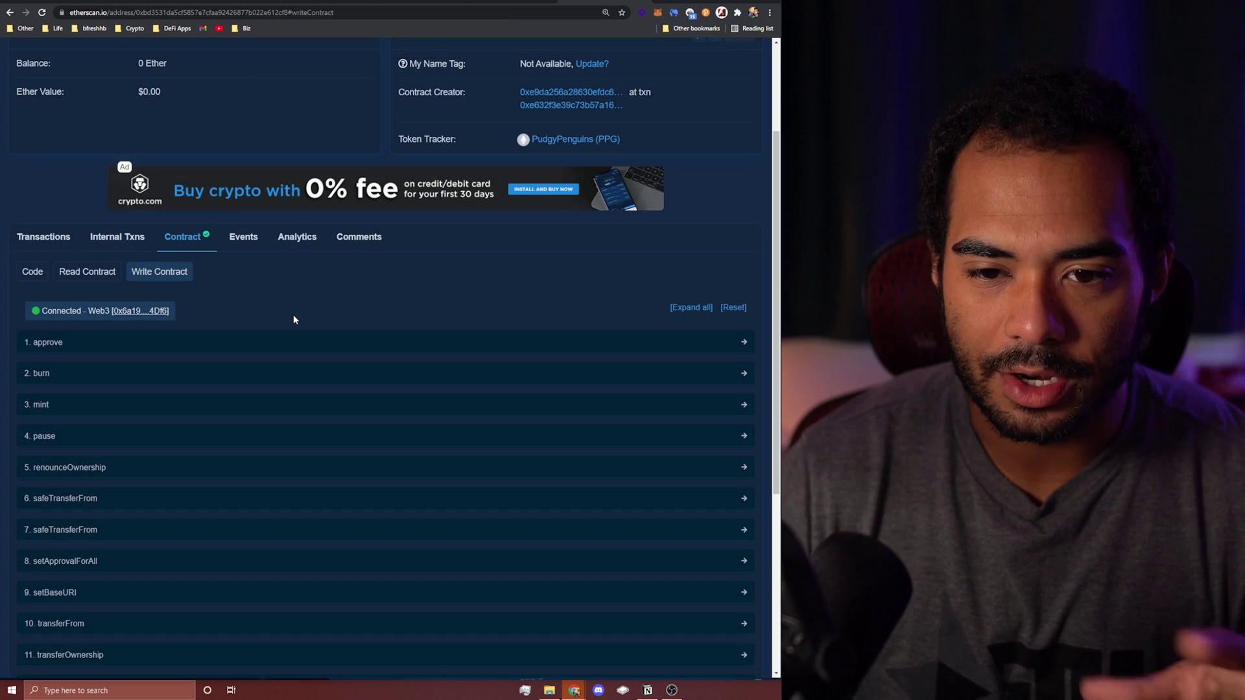
# Step: Expand the setApprovalForAll, both safeTransferFrom, mint and burn write functions
pyautogui.scroll(-2, 288, 315)
pyautogui.click(106, 414)
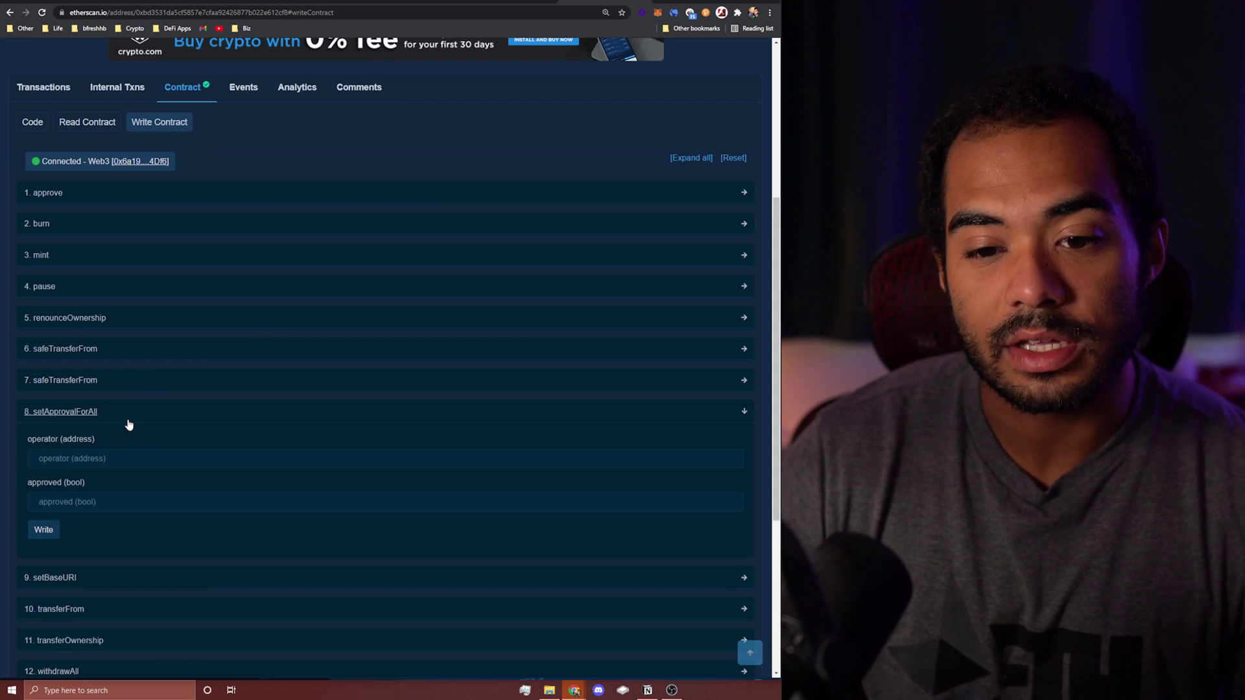
pyautogui.click(123, 381)
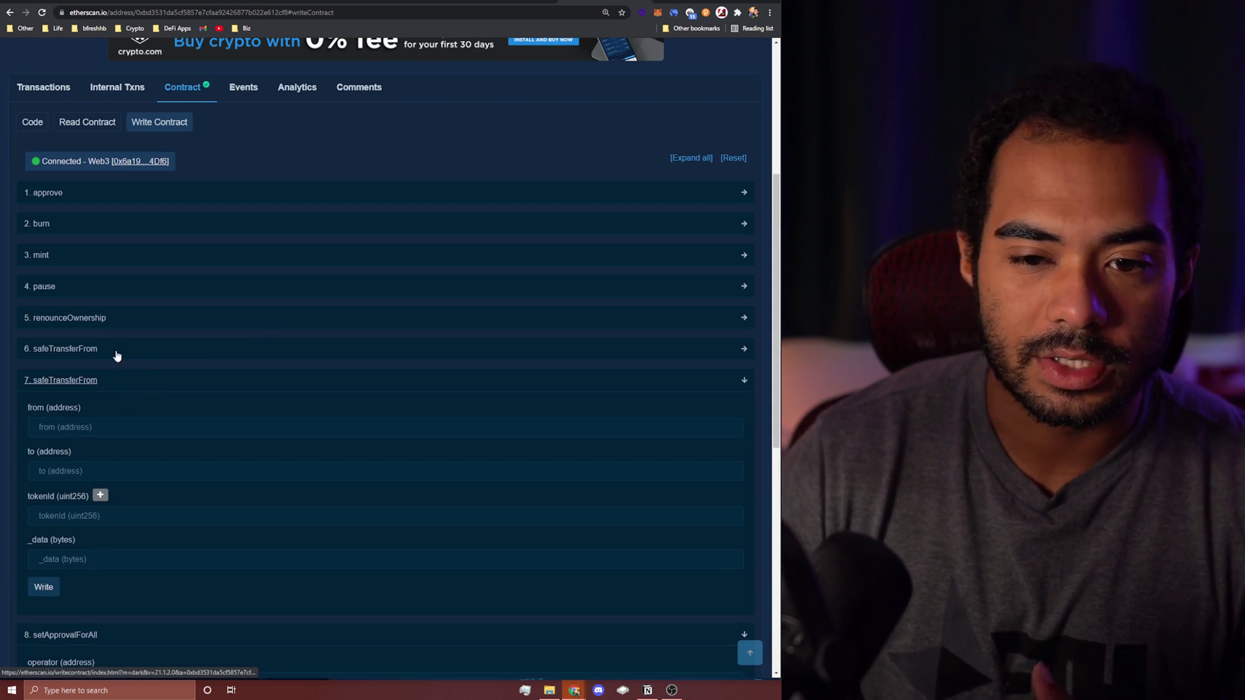
pyautogui.click(112, 351)
pyautogui.click(108, 257)
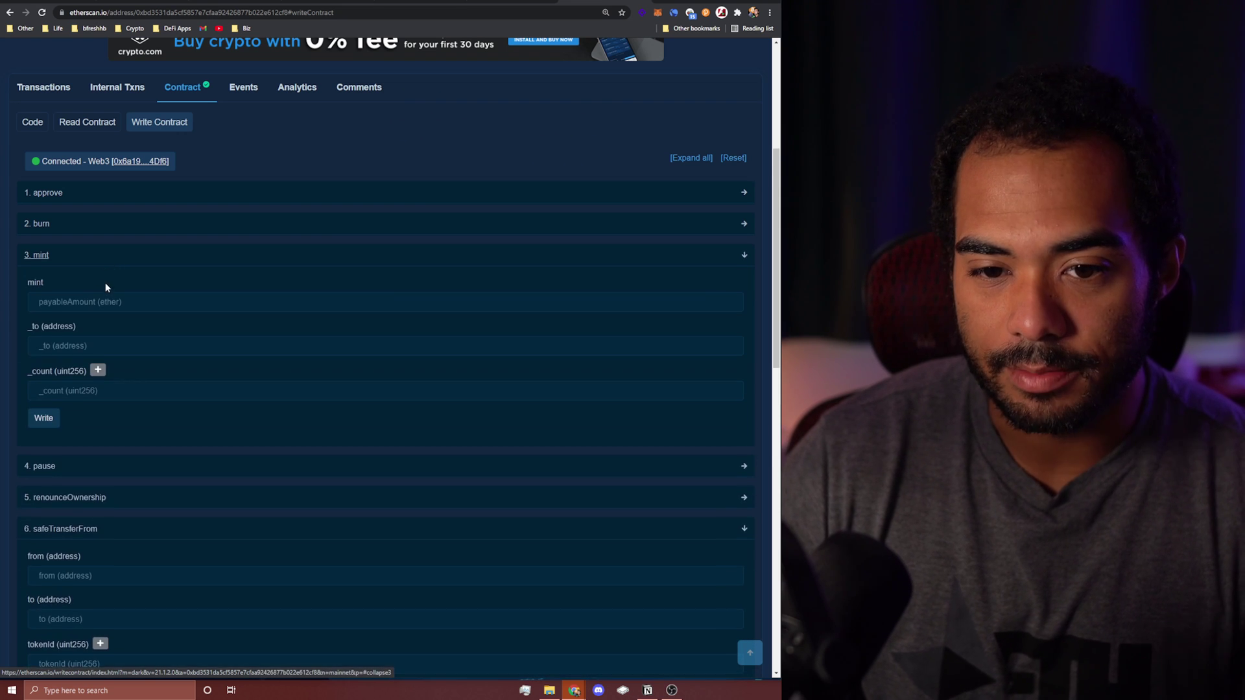
pyautogui.click(118, 227)
pyautogui.scroll(-6, 123, 279)
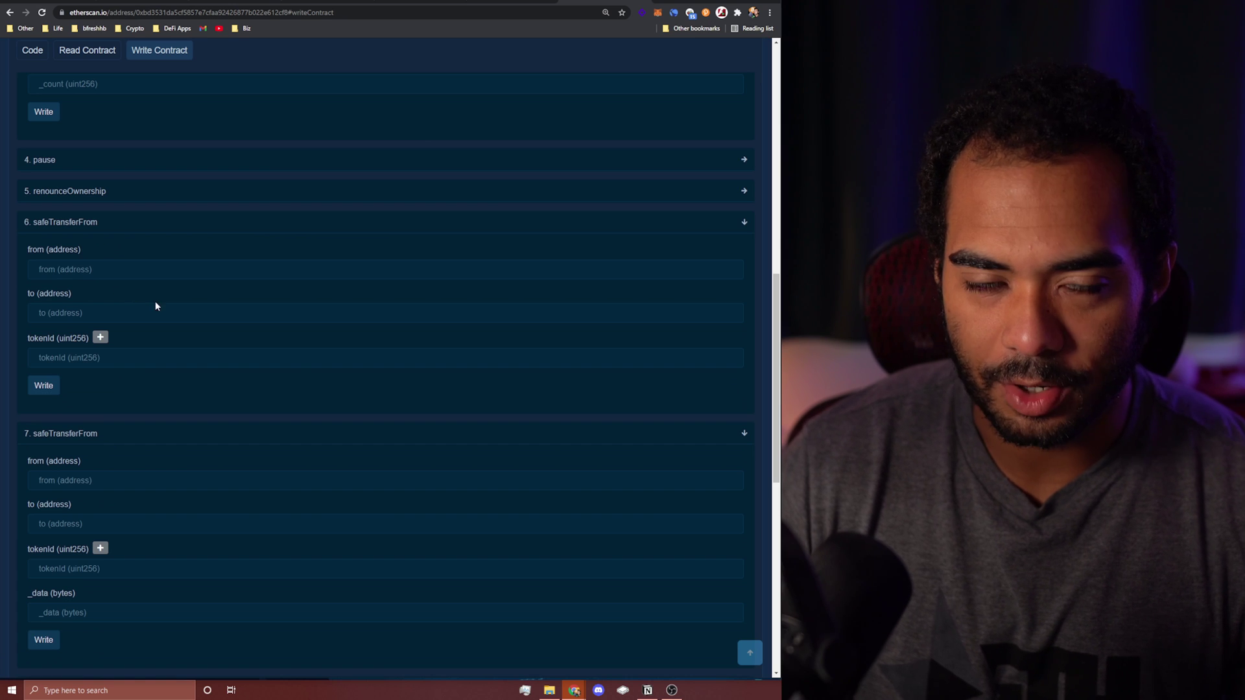
pyautogui.scroll(2, 150, 301)
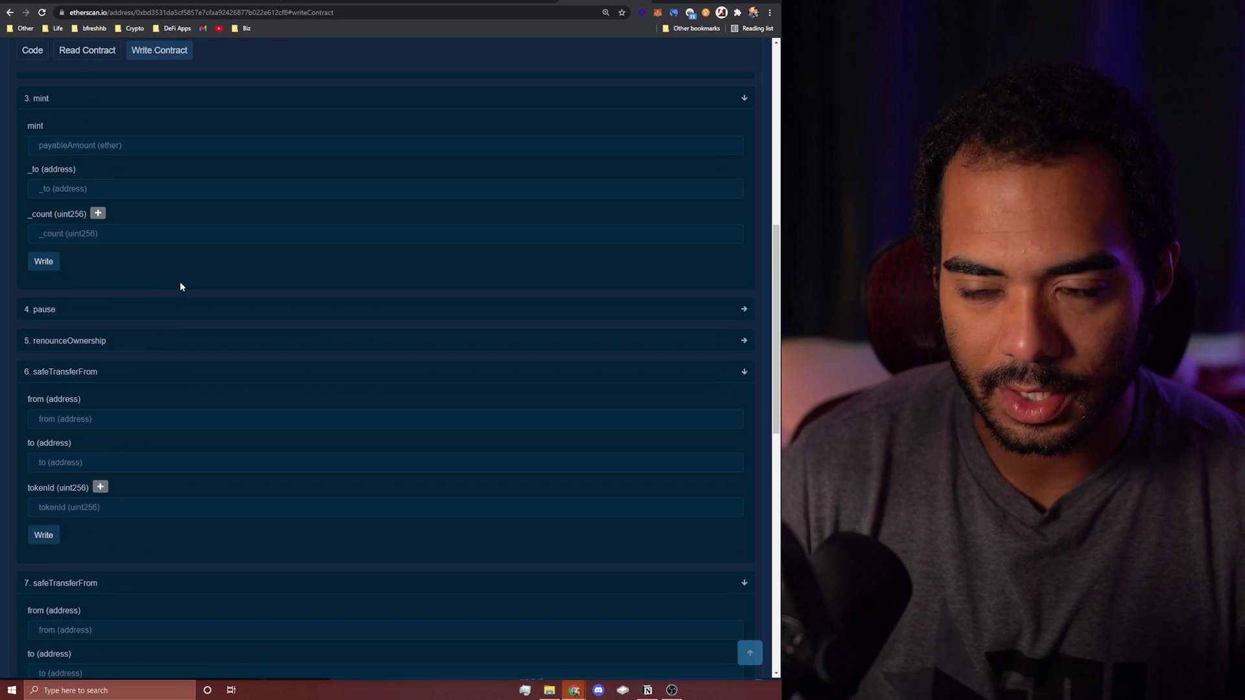
pyautogui.scroll(4, 233, 286)
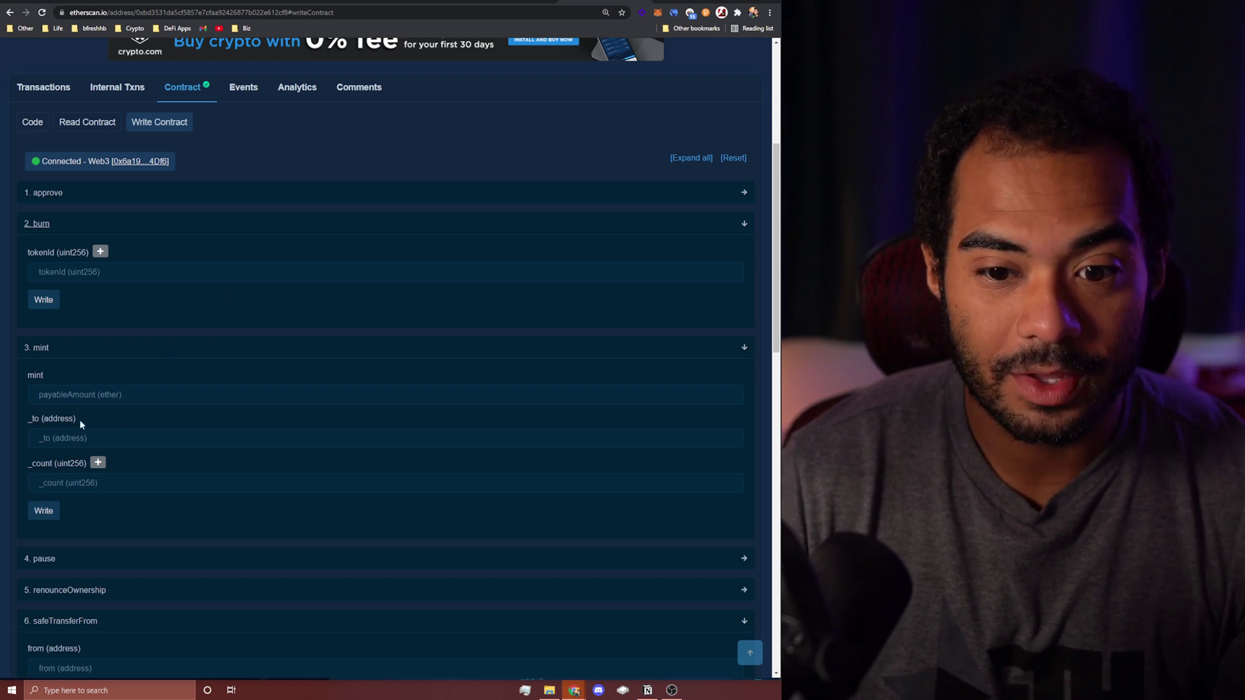
pyautogui.scroll(1, 74, 396)
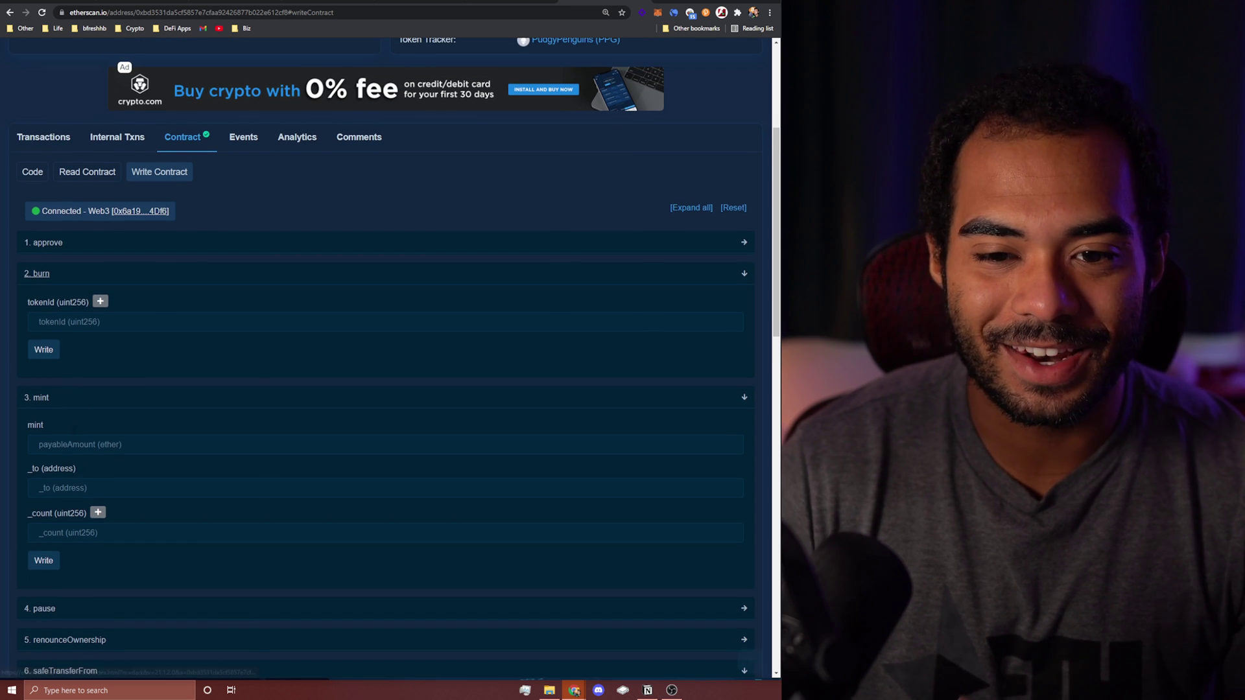
pyautogui.click(46, 350)
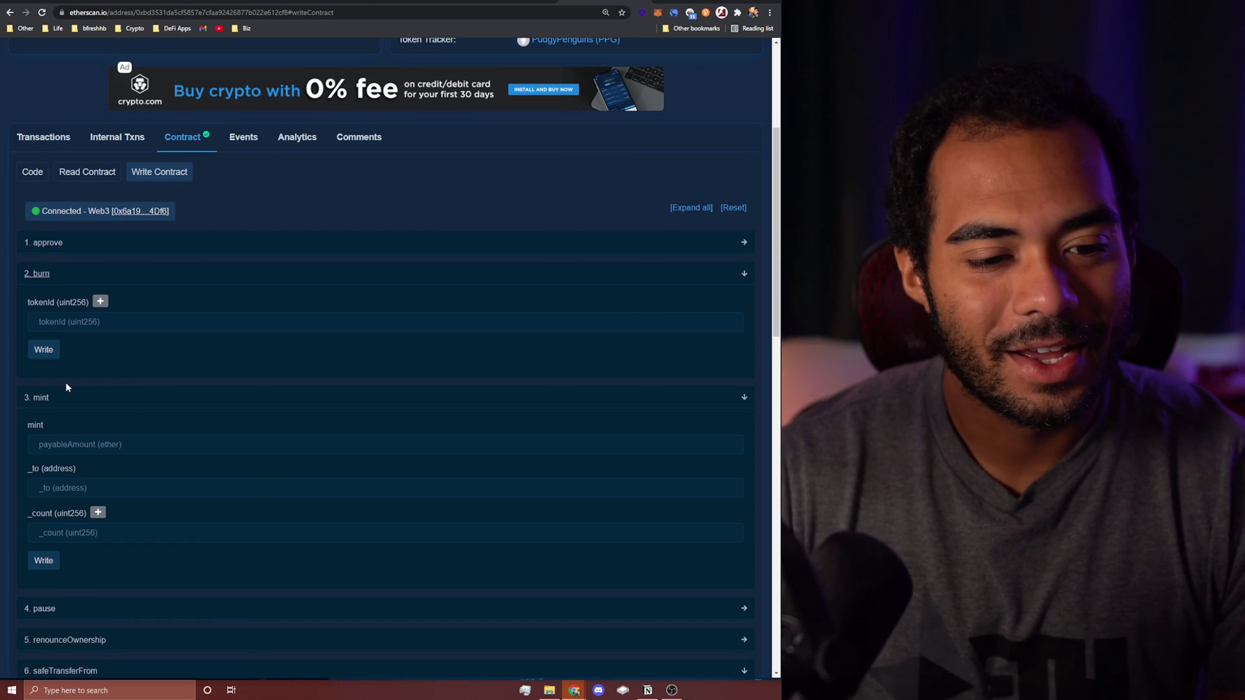